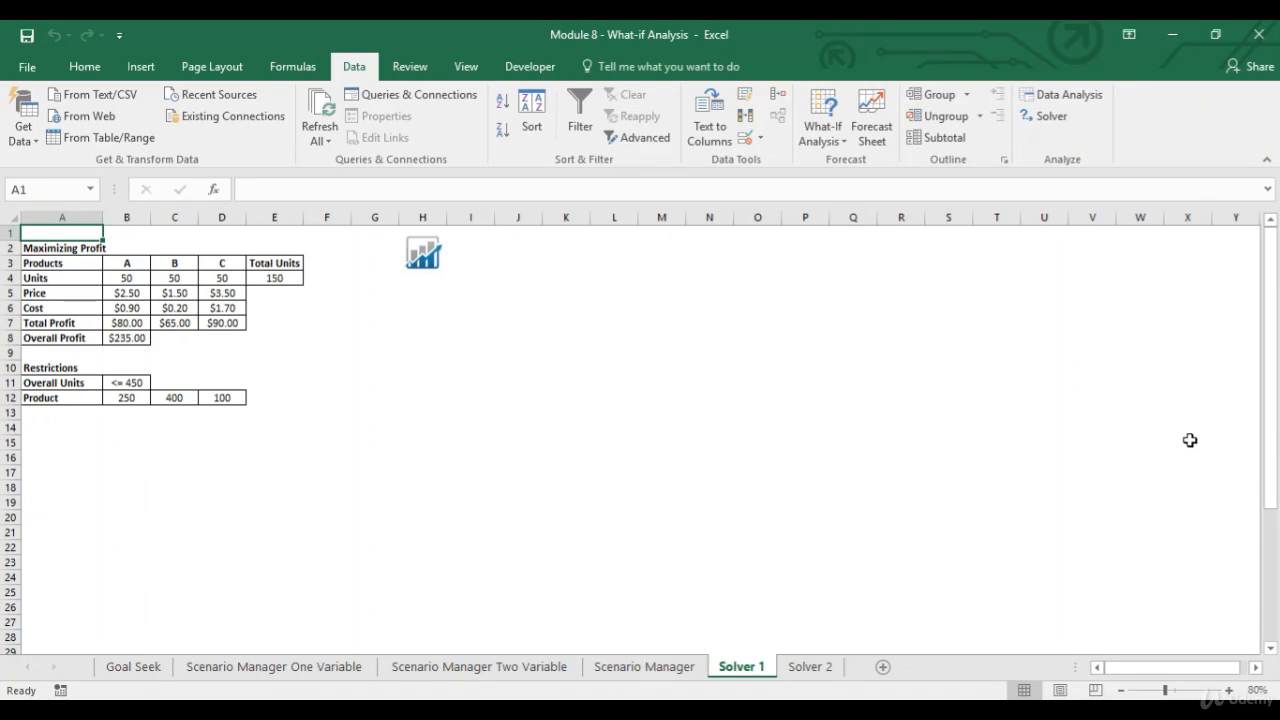
- Check the Analysis ToolPak among the active add-ins in the program options and view the Solver parameters without solving
left_click(26, 67)
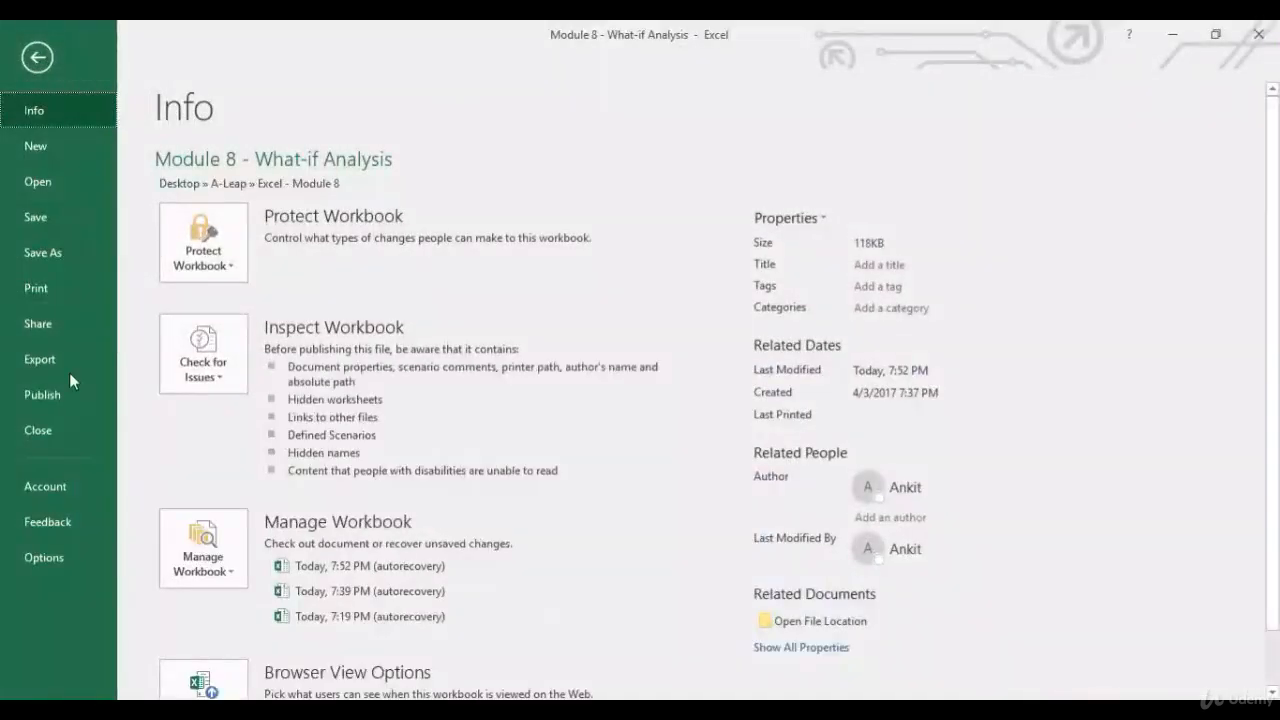
left_click(50, 557)
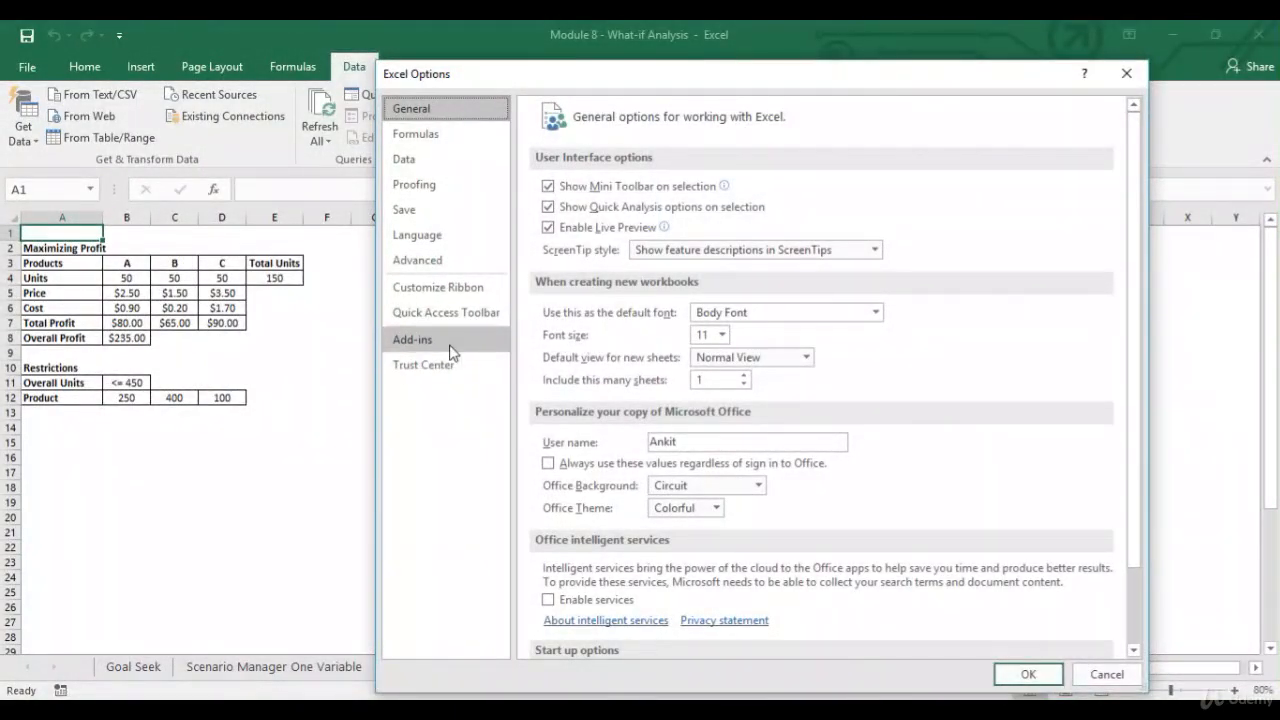
left_click(452, 347)
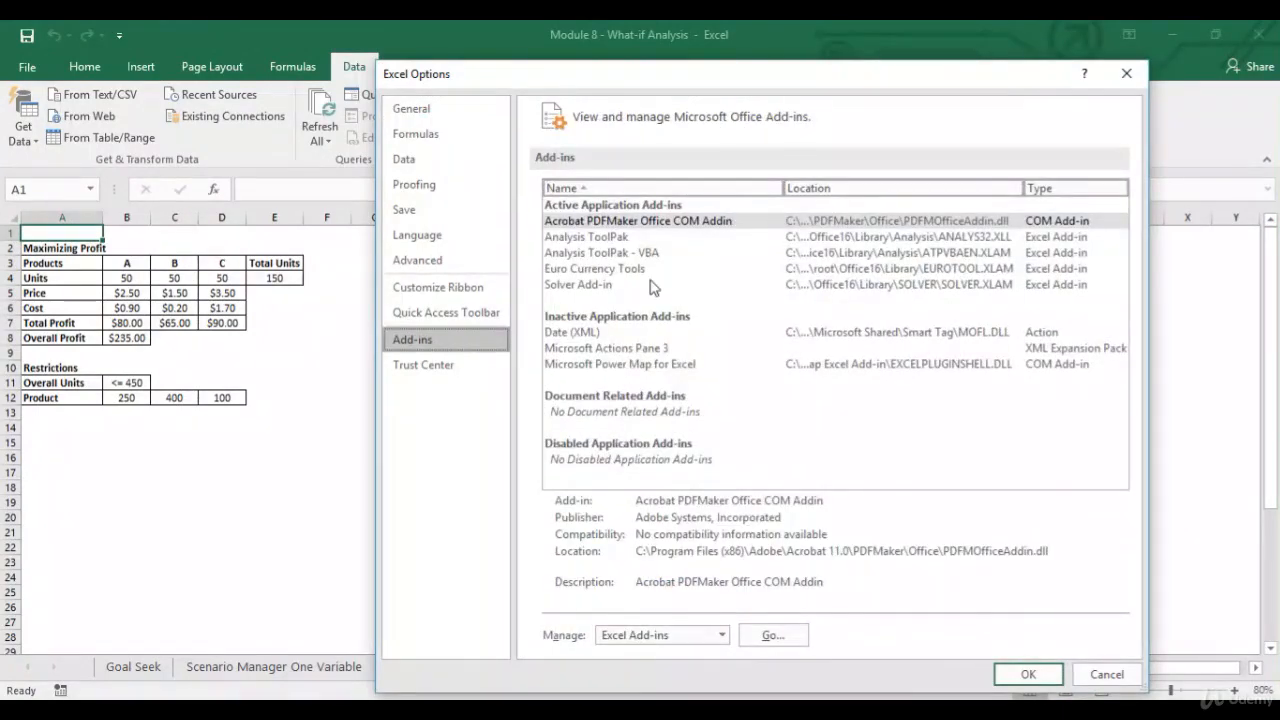
left_click(638, 240)
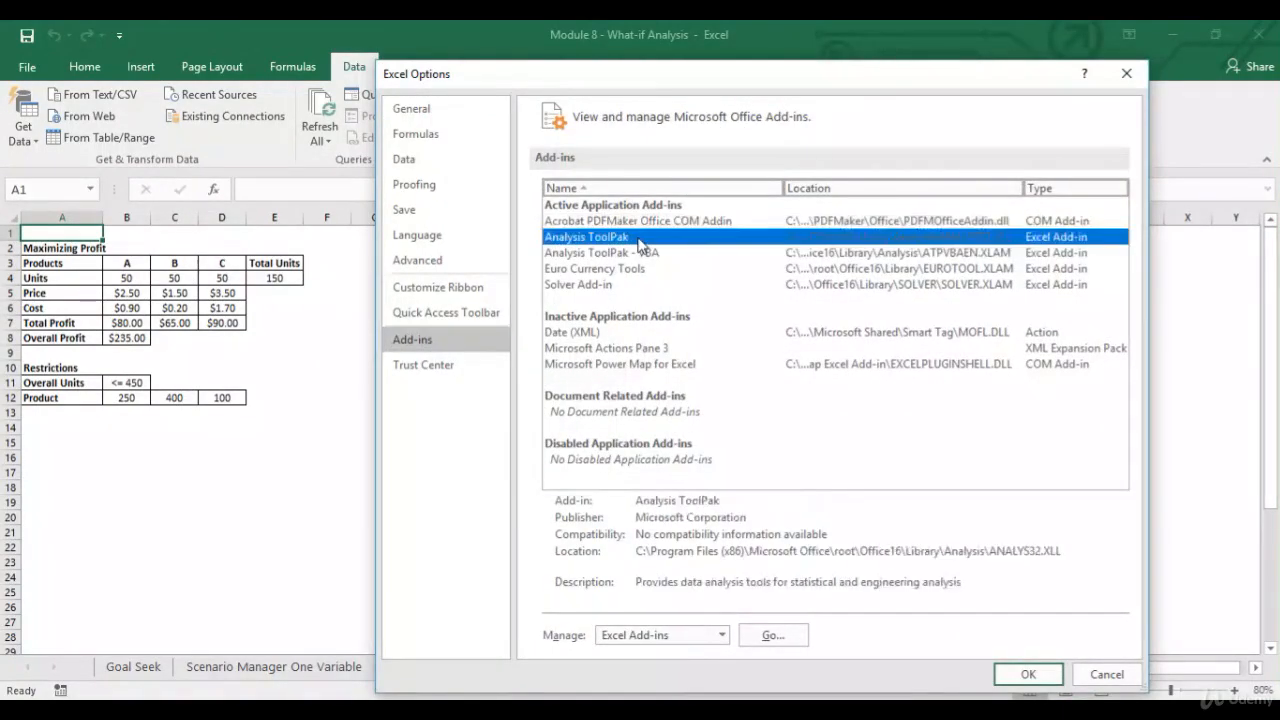
left_click(1022, 677)
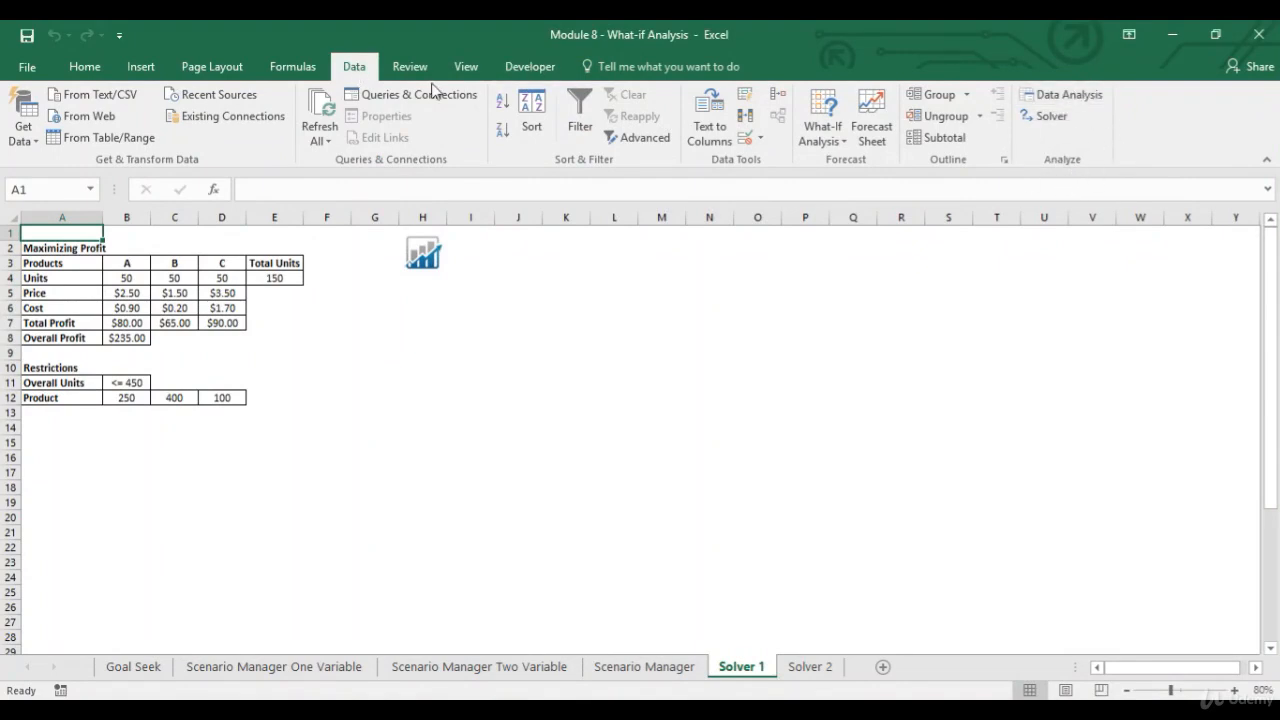
left_click(1050, 118)
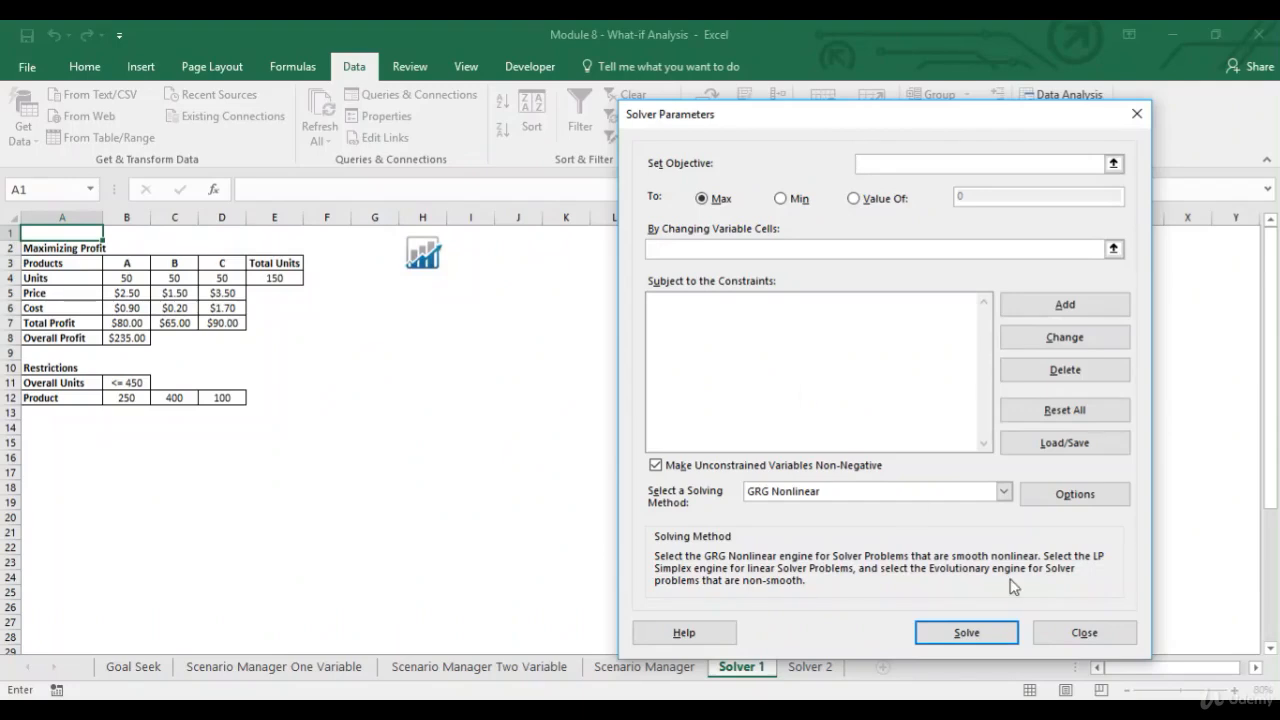
left_click(1086, 633)
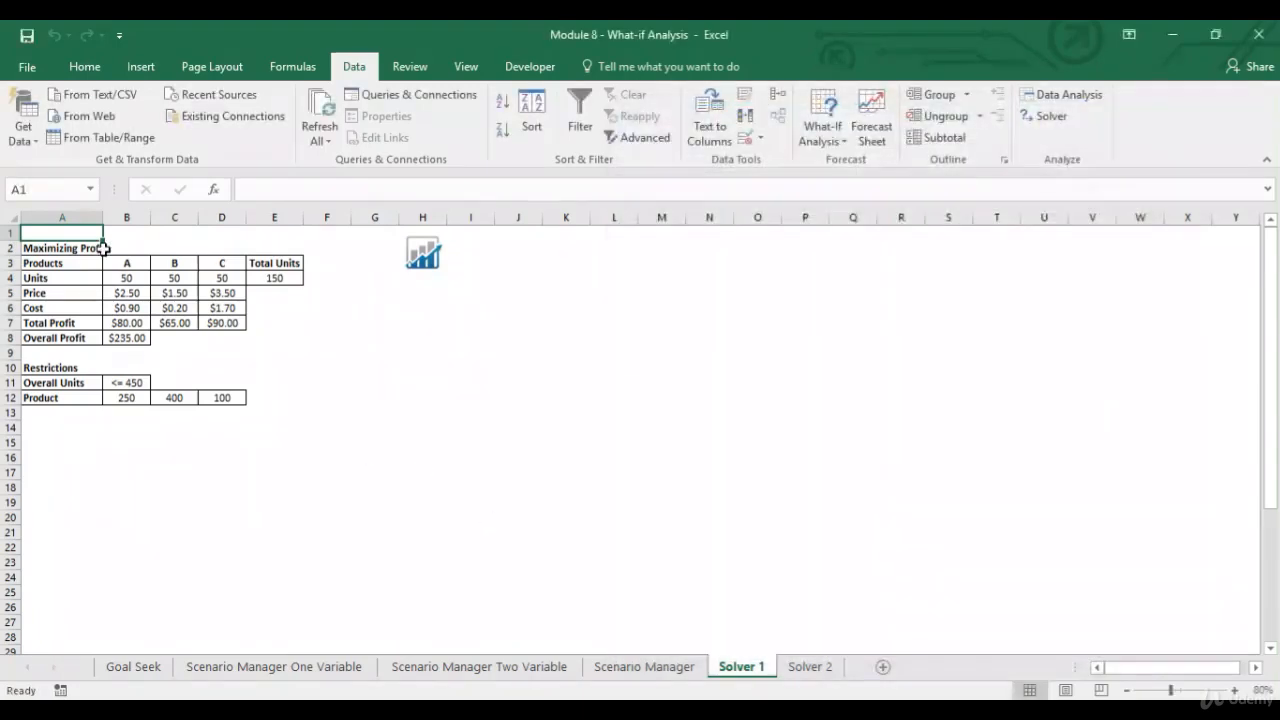
- Examine the Maximizing Profit table's product headings, the units for each product and the Total Units formula
left_click(70, 248)
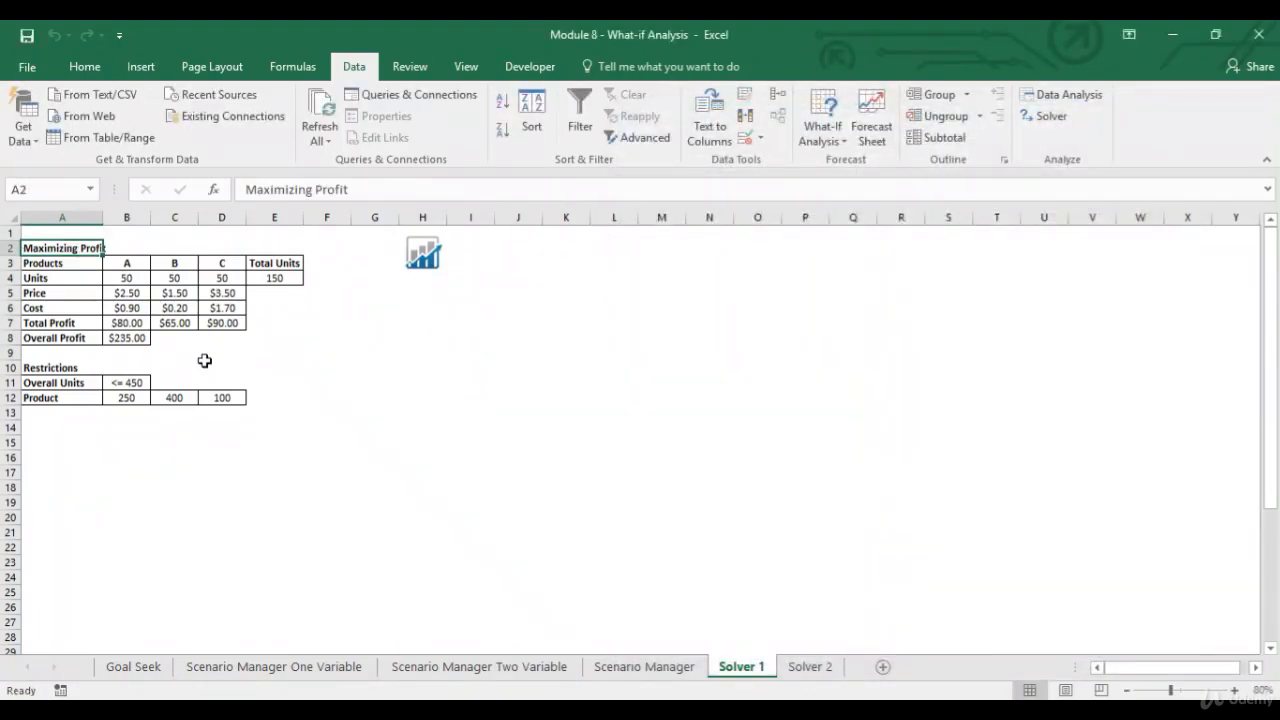
key("Down")
key("Right")
key("Right")
key("Right")
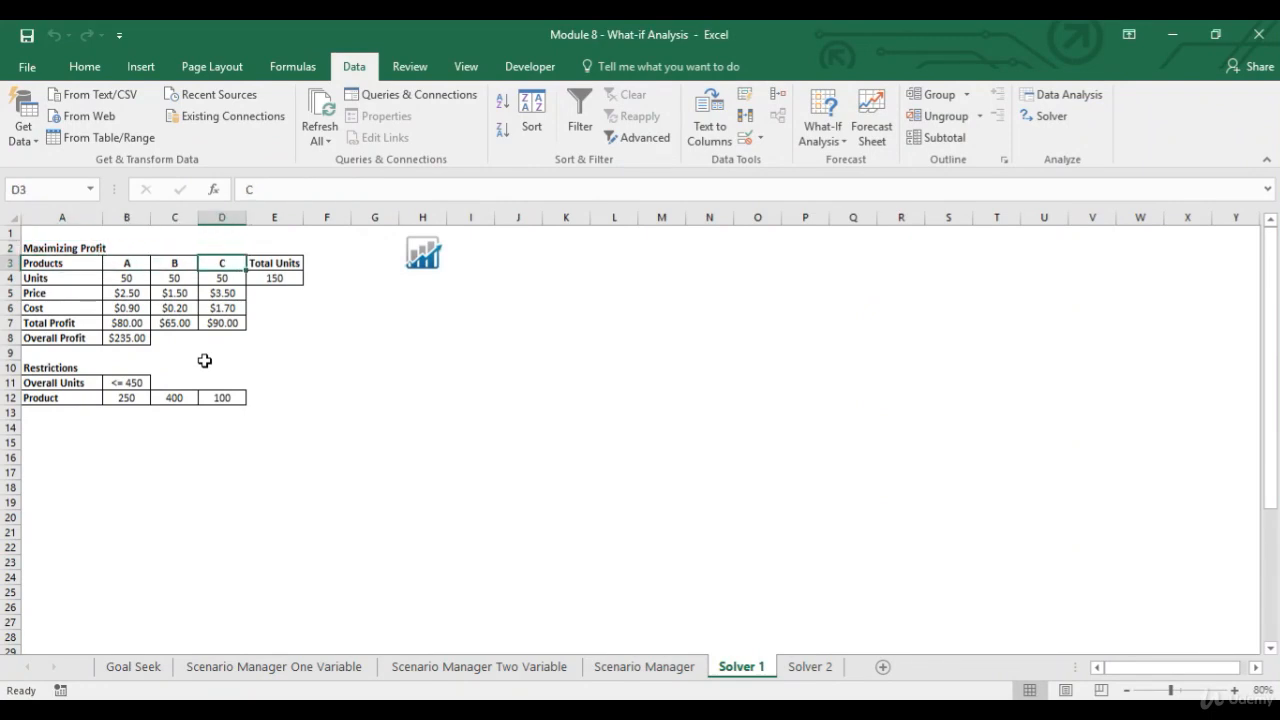
key("Down")
key("Left")
key("Left")
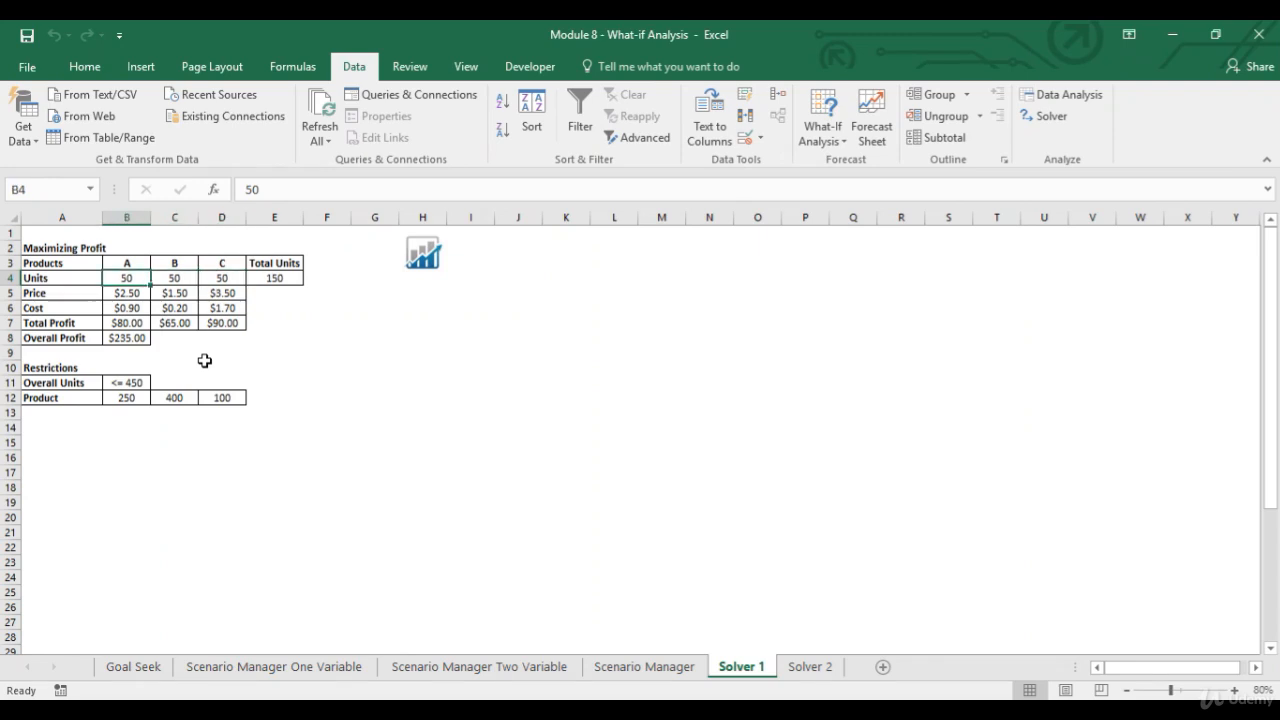
key("Right")
key("Right")
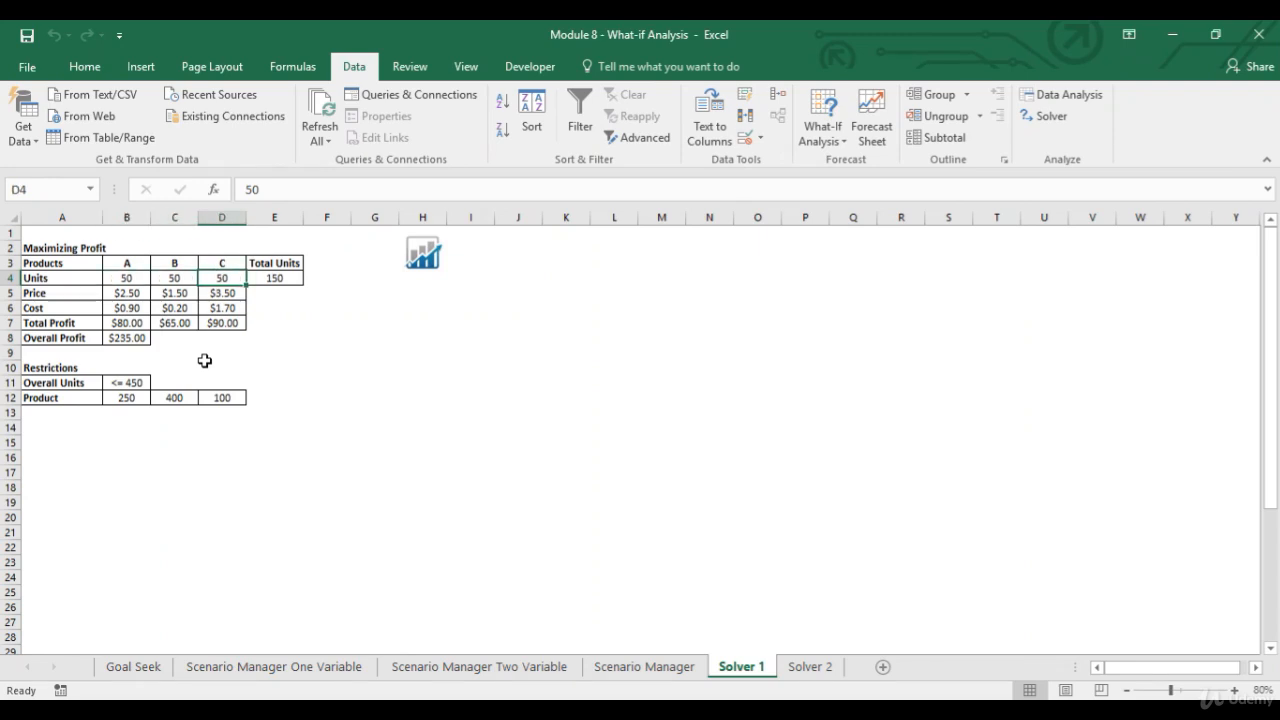
key("Right")
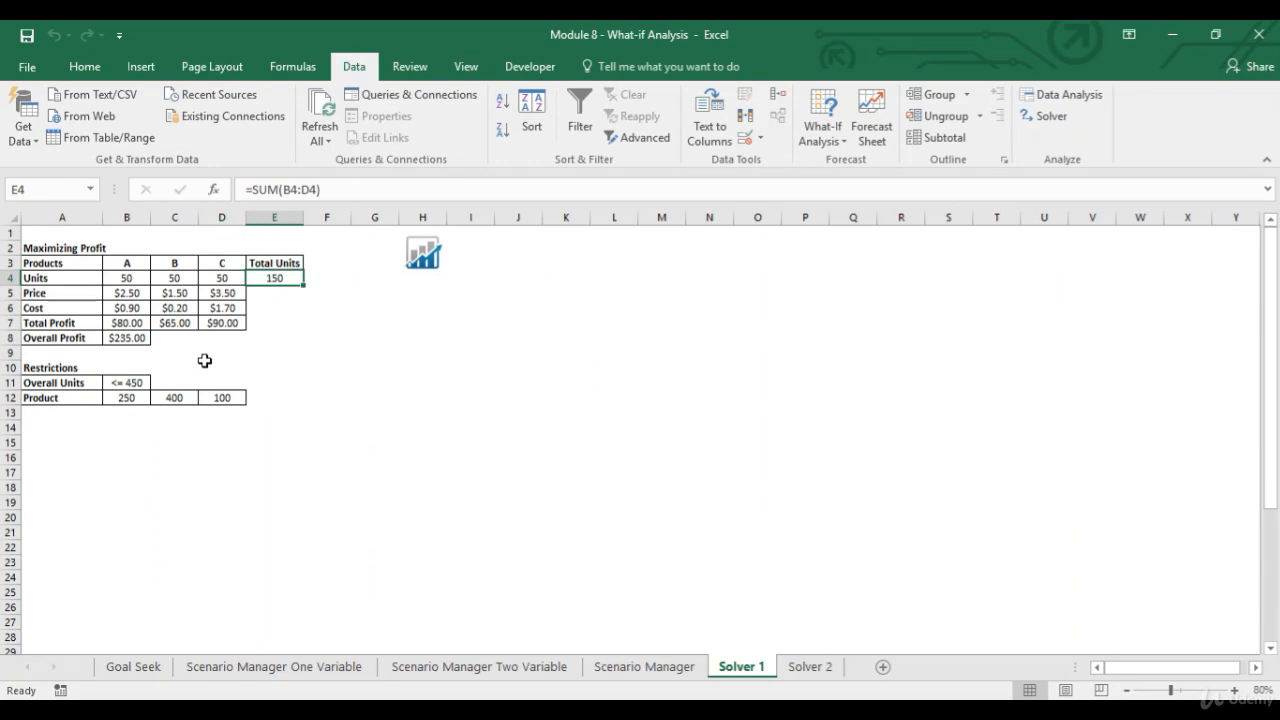
- Examine the price and cost of products A, B and C in rows 5 and 6
key("Down")
key("Left")
key("Left")
key("Left")
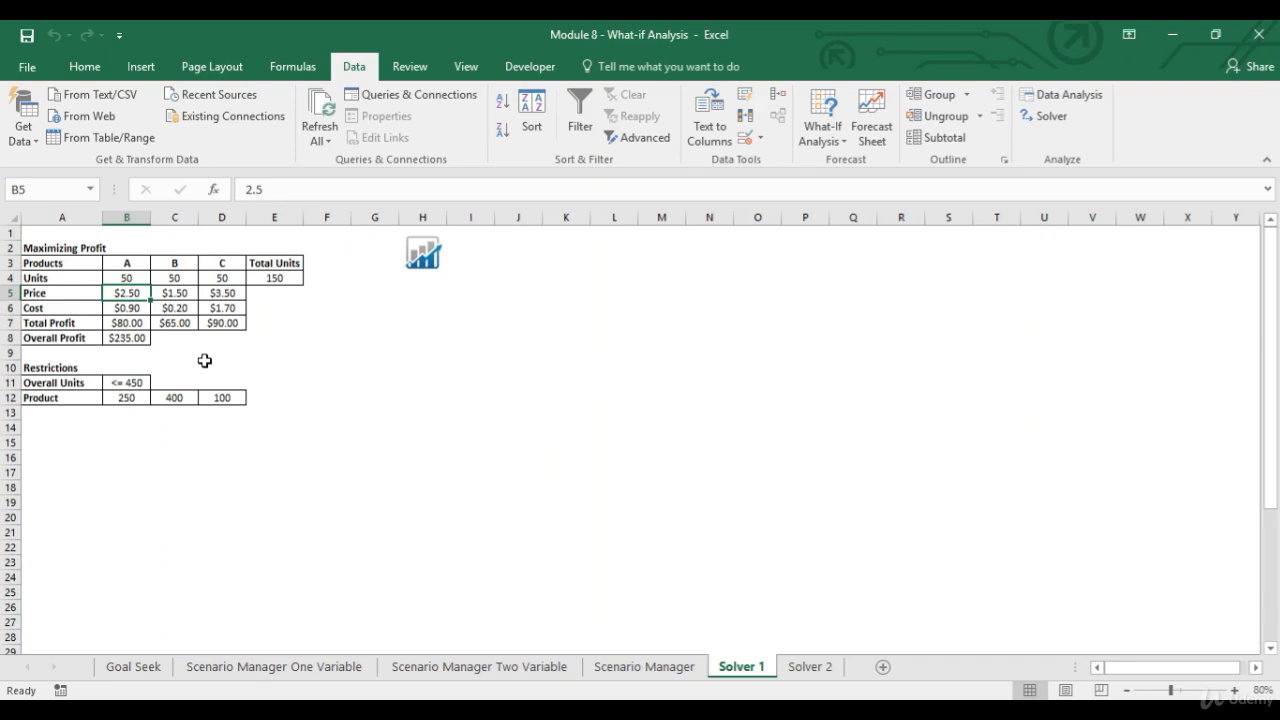
key("Right")
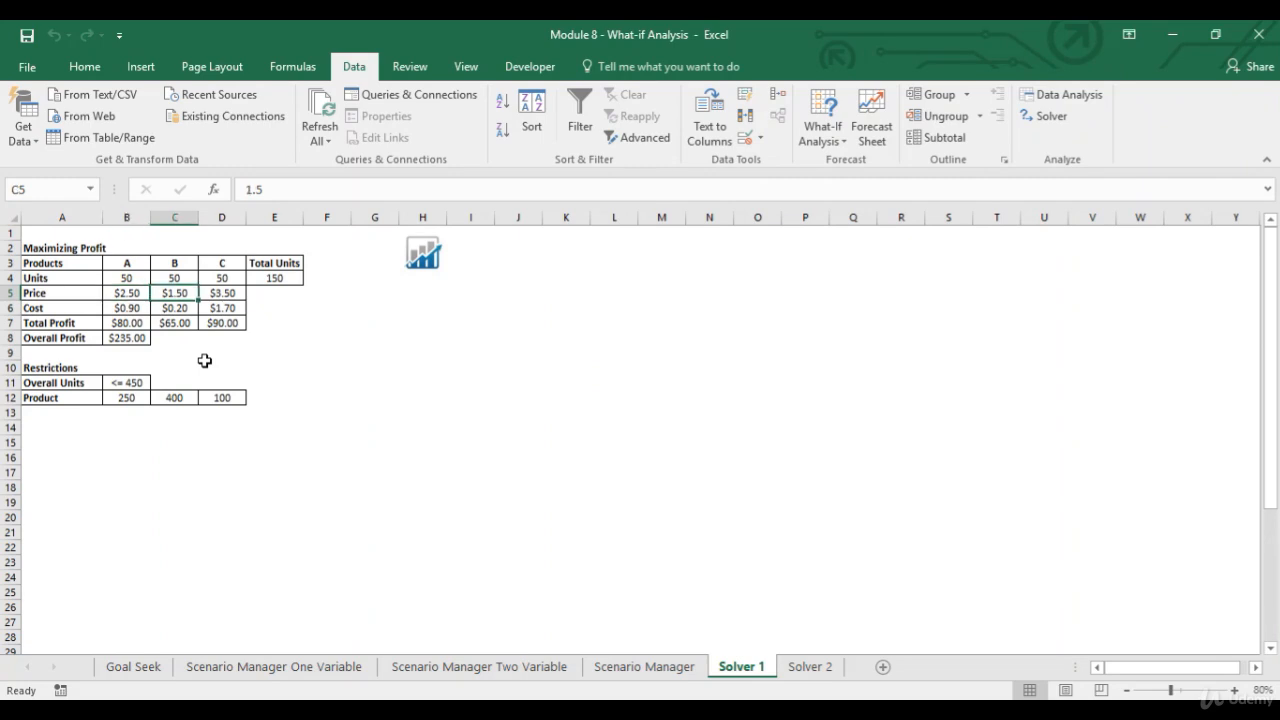
key("Right")
key("Left")
key("Left")
key("Down")
key("Left")
key("Right")
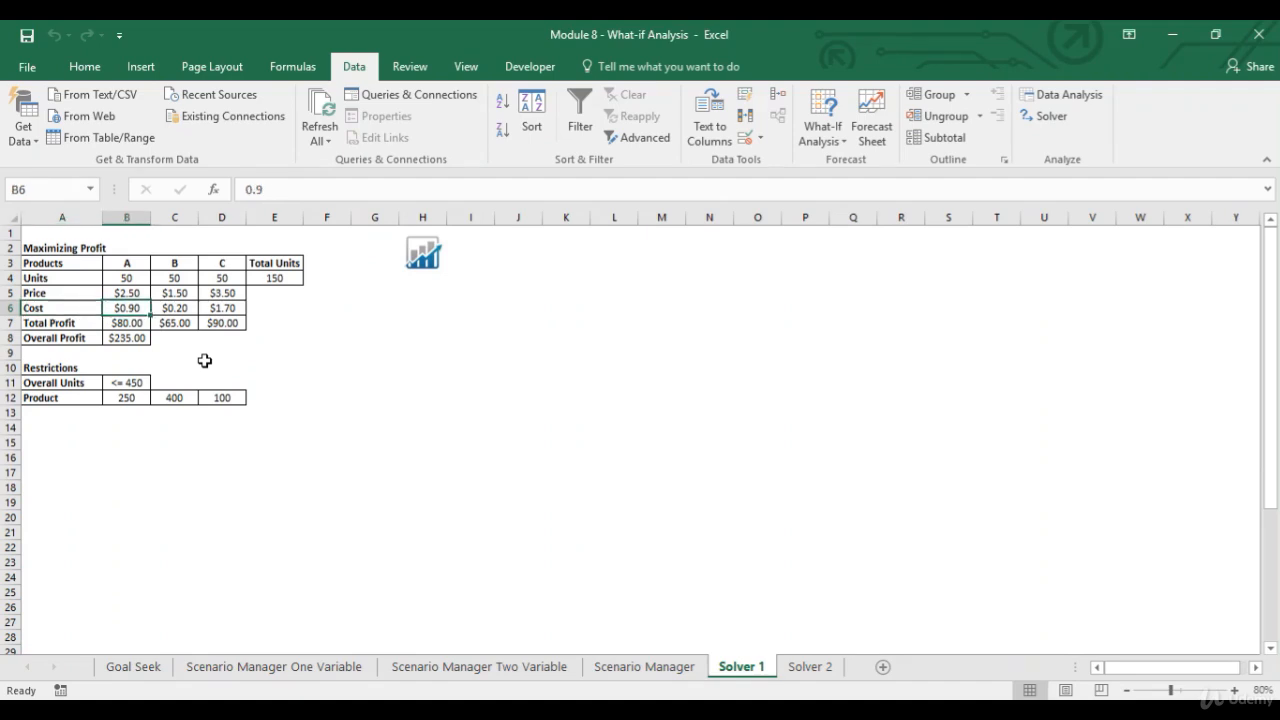
key("Right")
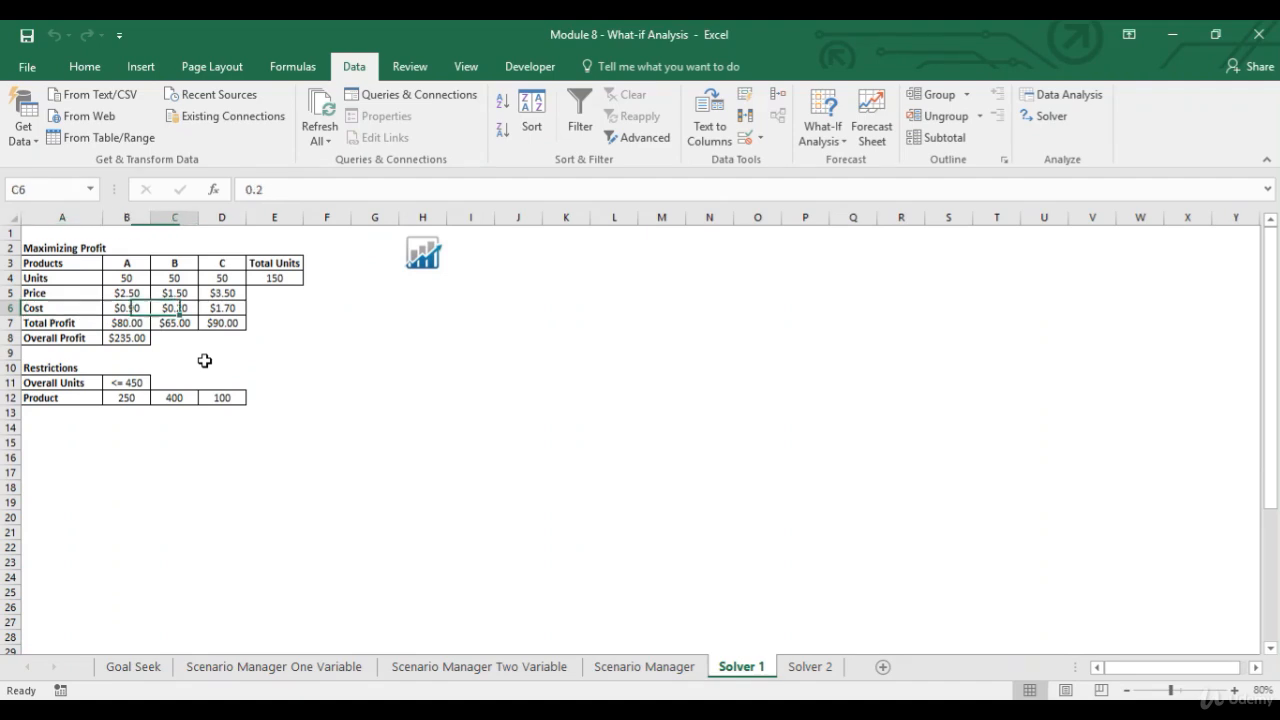
key("Right")
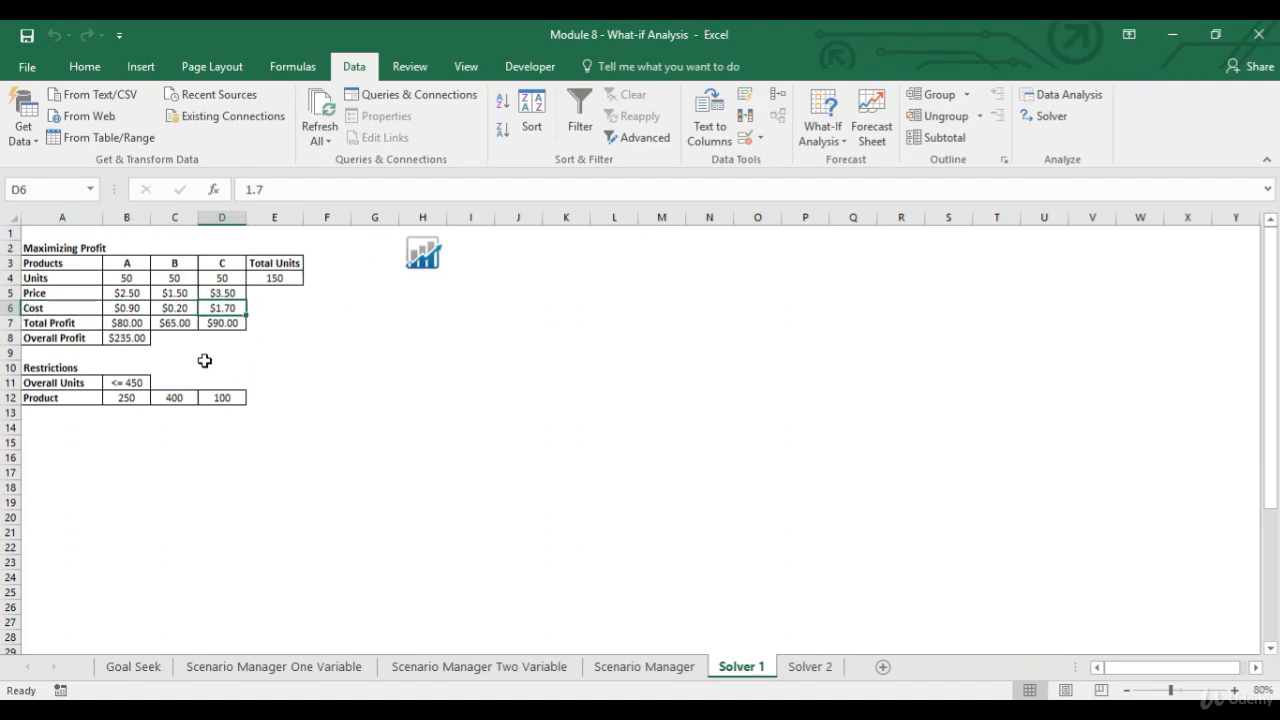
- Show the worksheet formulas, examine those for Total Profit, Total Units and Overall Profit, and return to displaying values
key("Right")
key("Left")
key("Down")
key("Left")
key("Left")
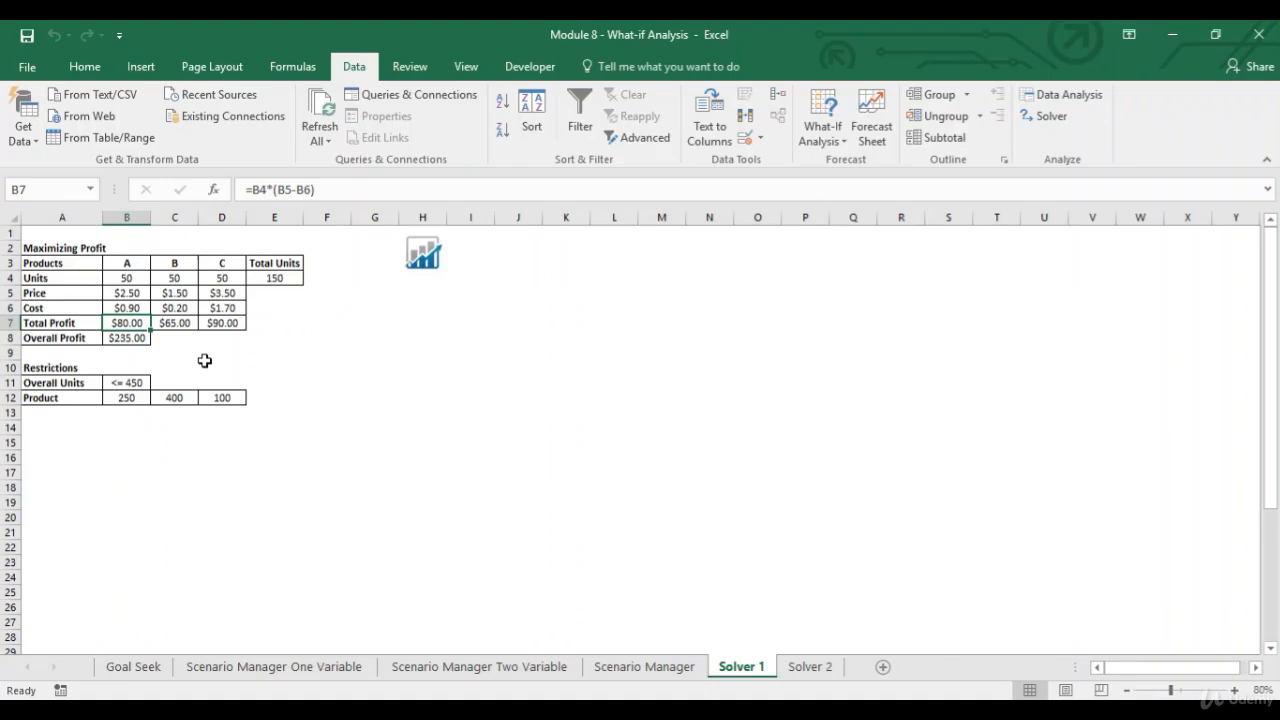
left_click(316, 67)
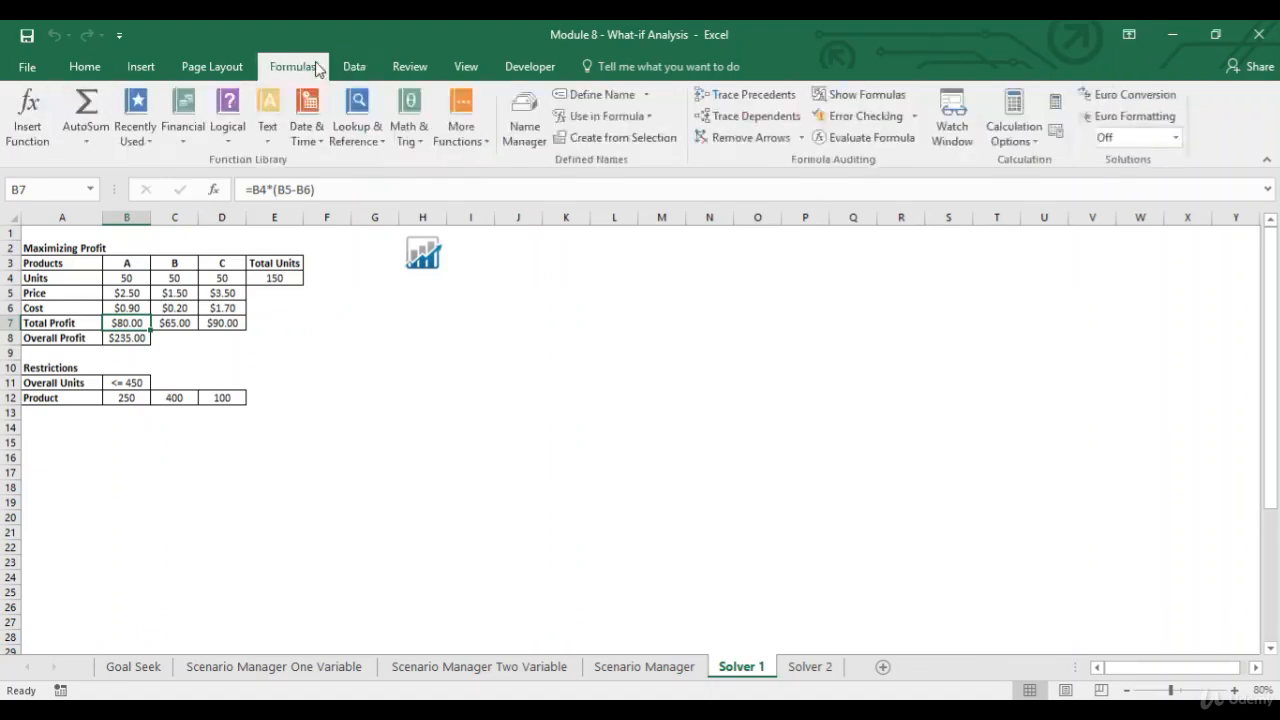
left_click(867, 96)
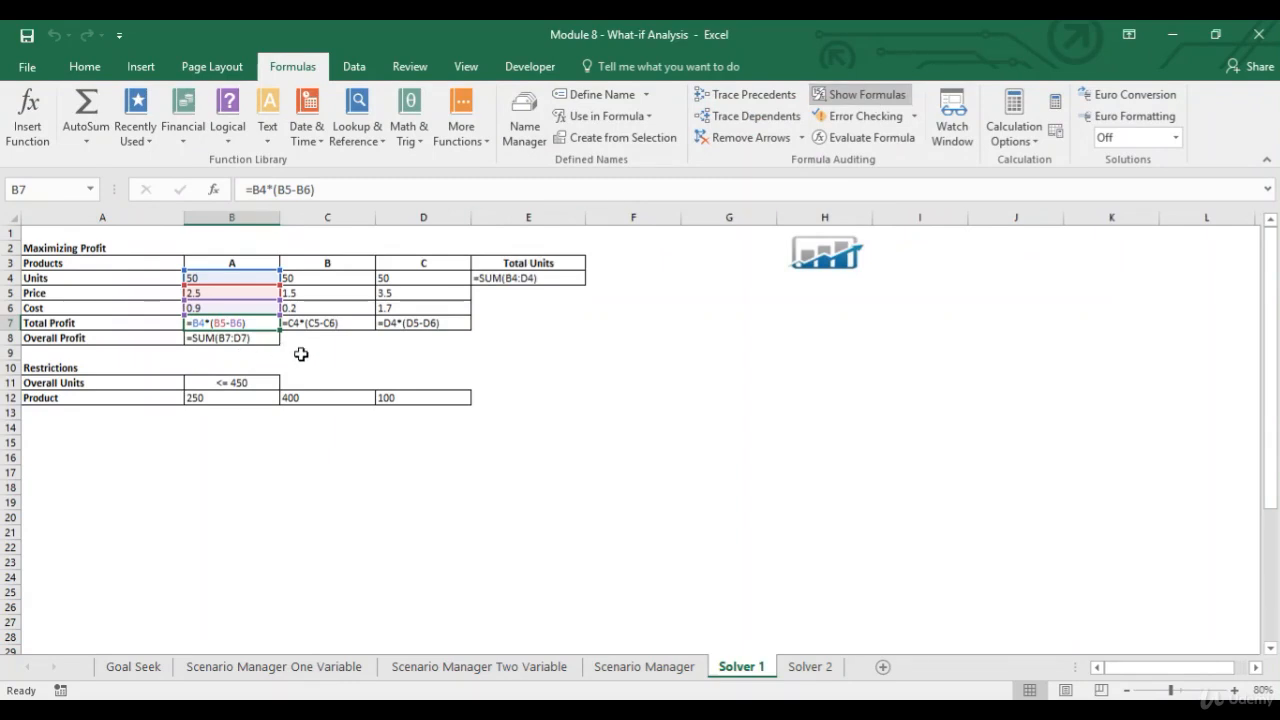
left_click(301, 354)
left_click(238, 321)
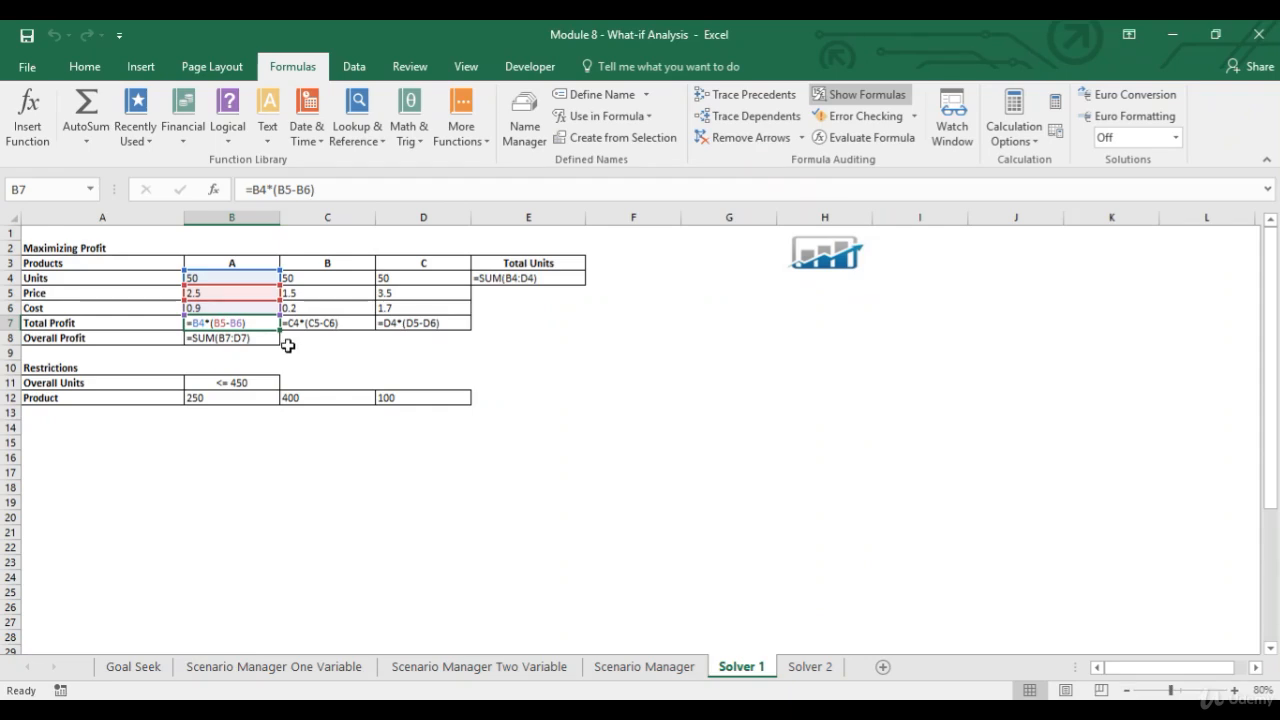
left_click(509, 282)
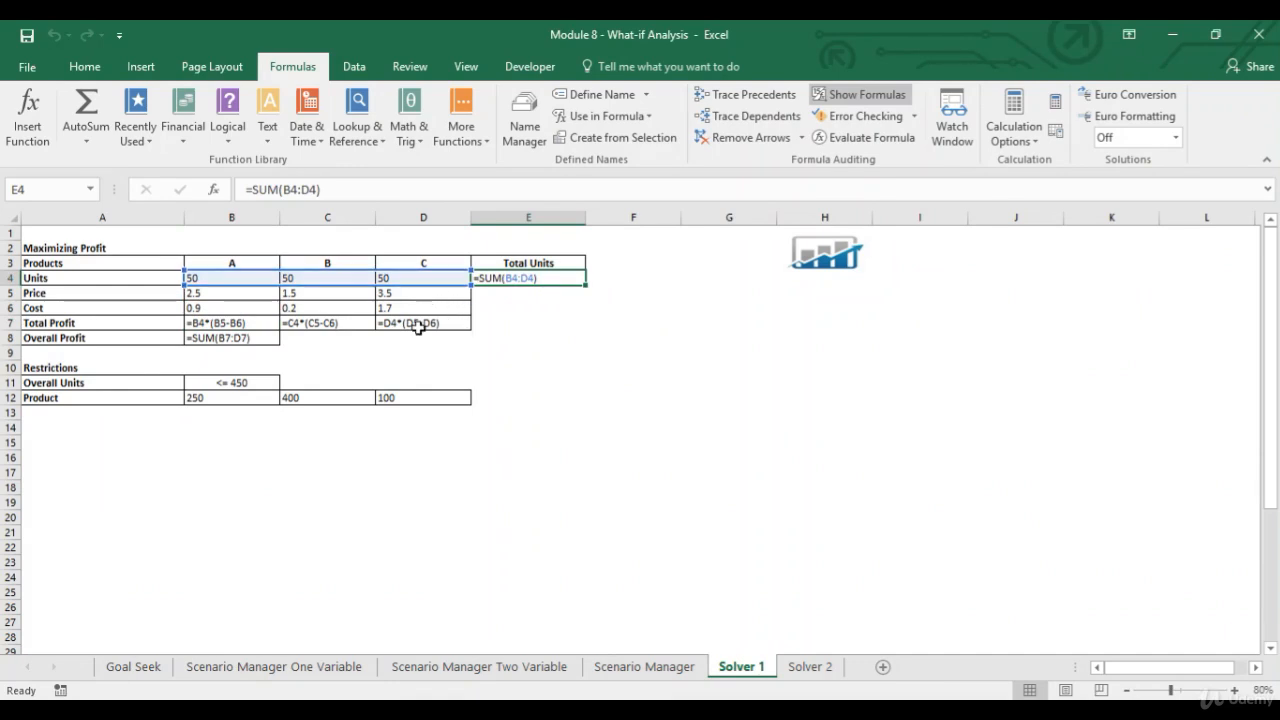
left_click(242, 340)
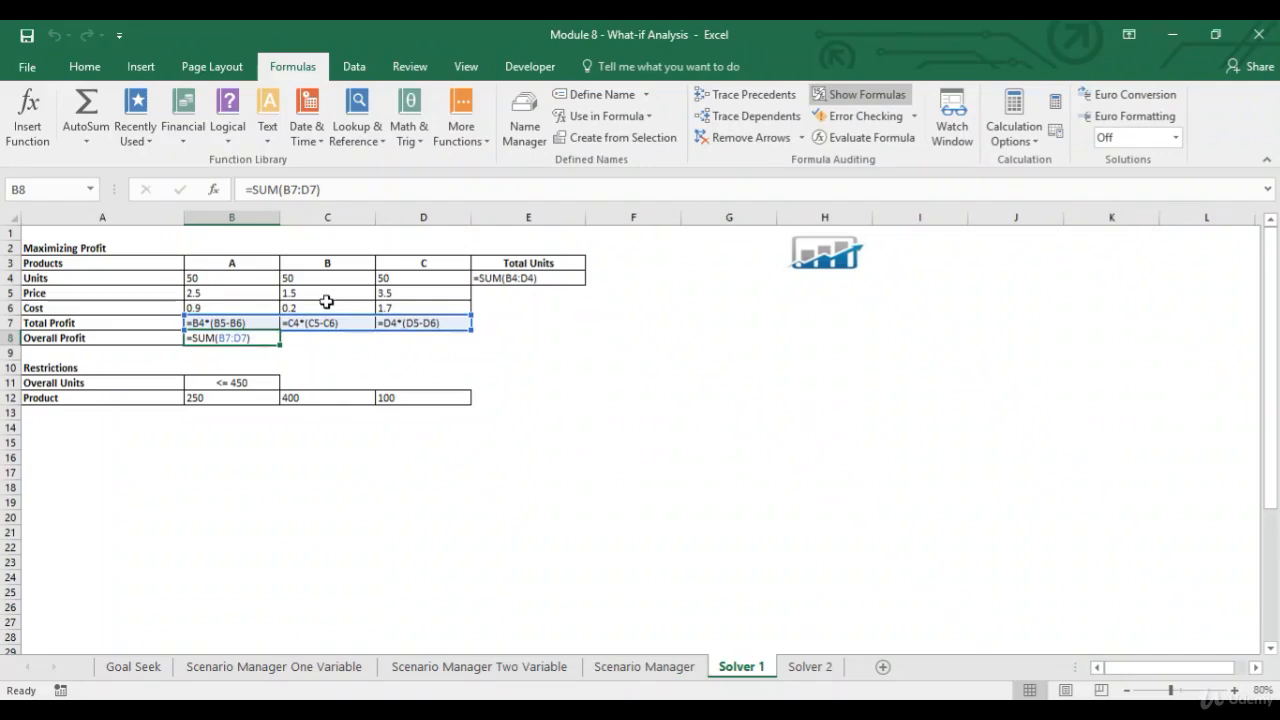
left_click(858, 94)
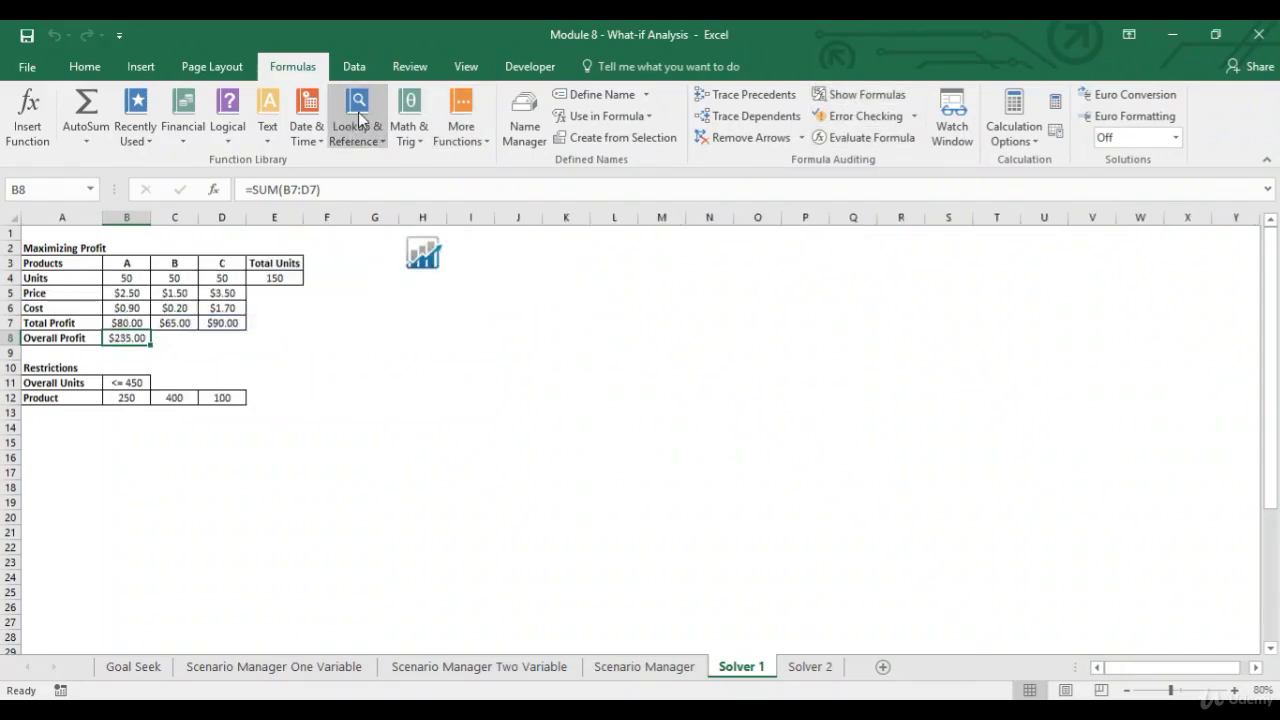
left_click(354, 66)
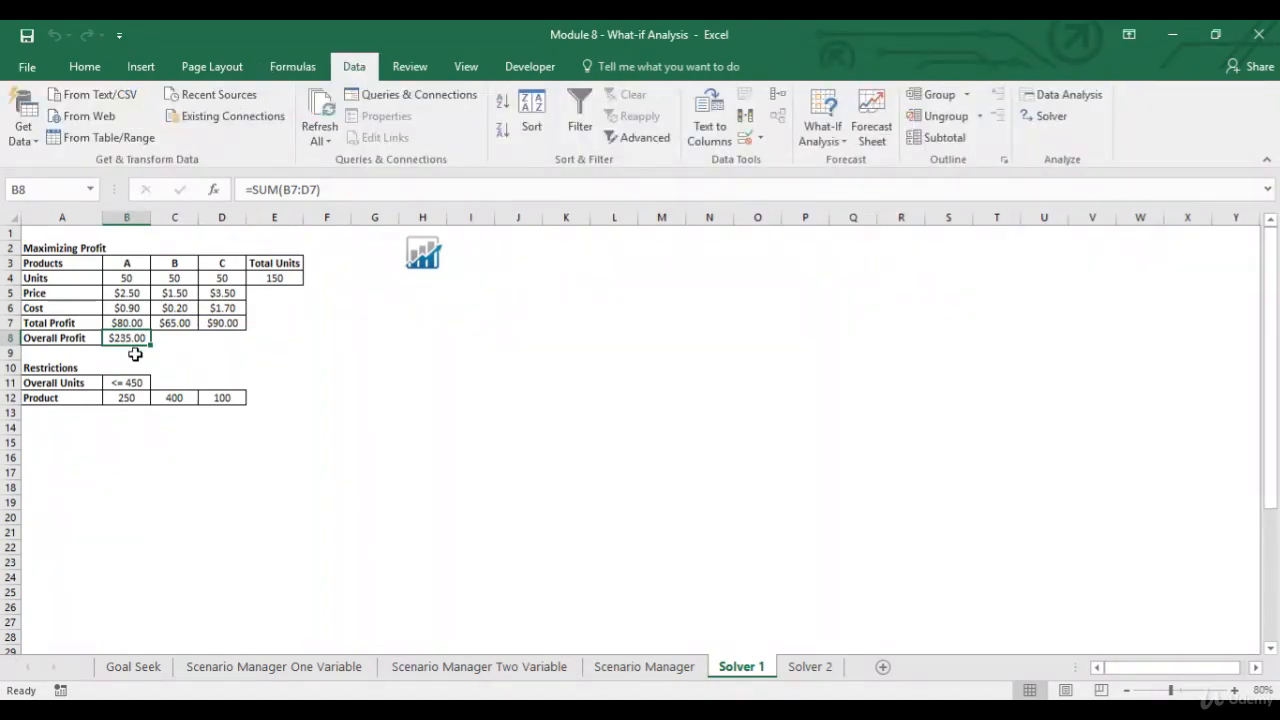
- Examine the Restrictions table, covering the overall units limit and the limits for products A, B and C
left_click(70, 389)
left_click(73, 367)
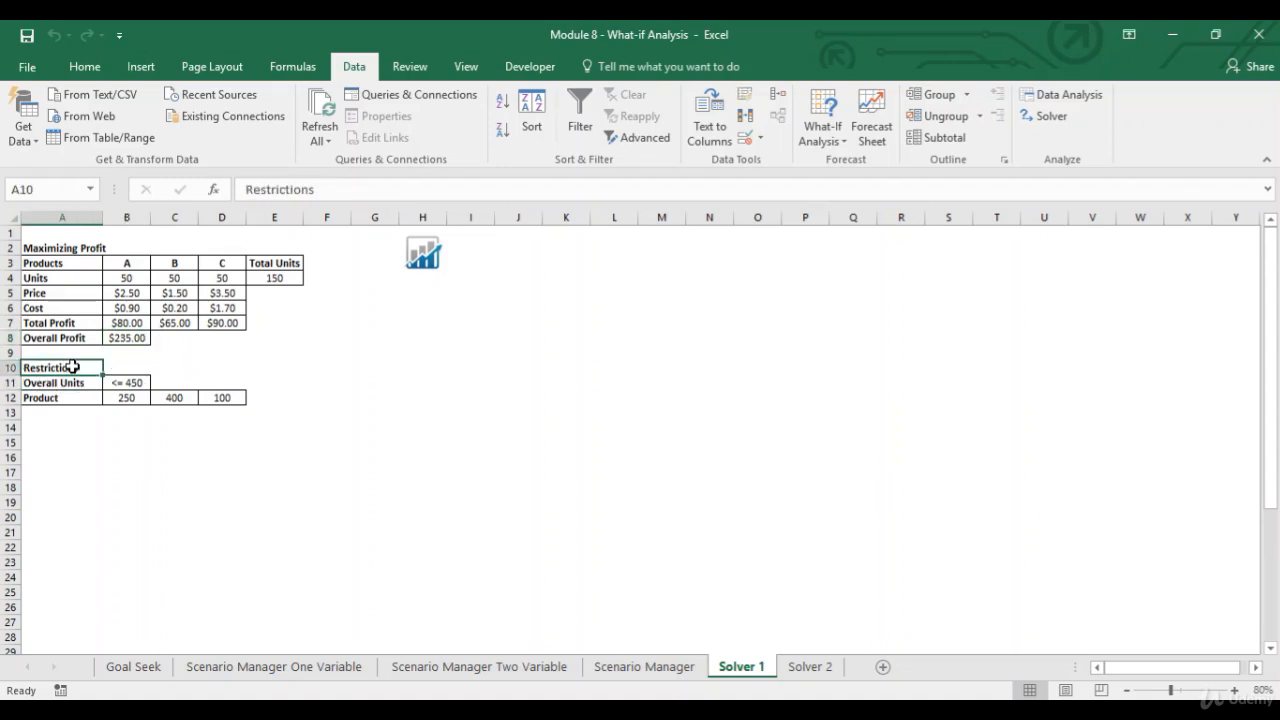
left_click(57, 383)
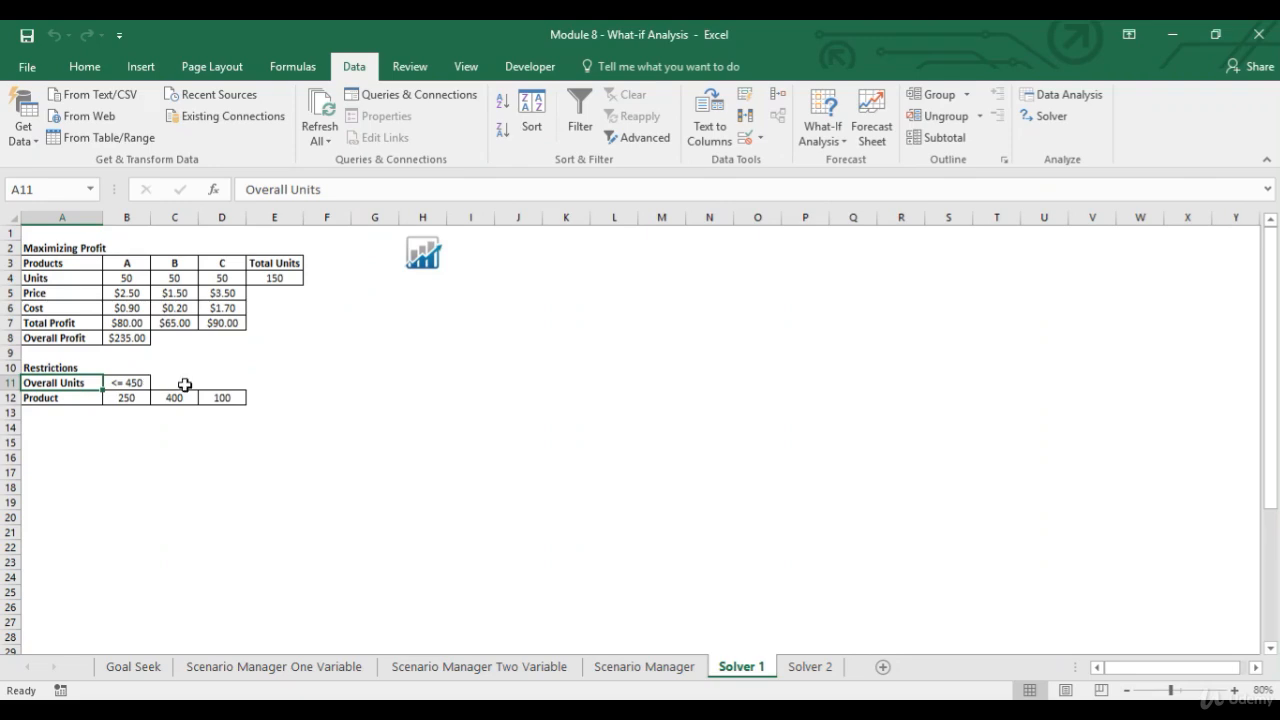
left_click(80, 396)
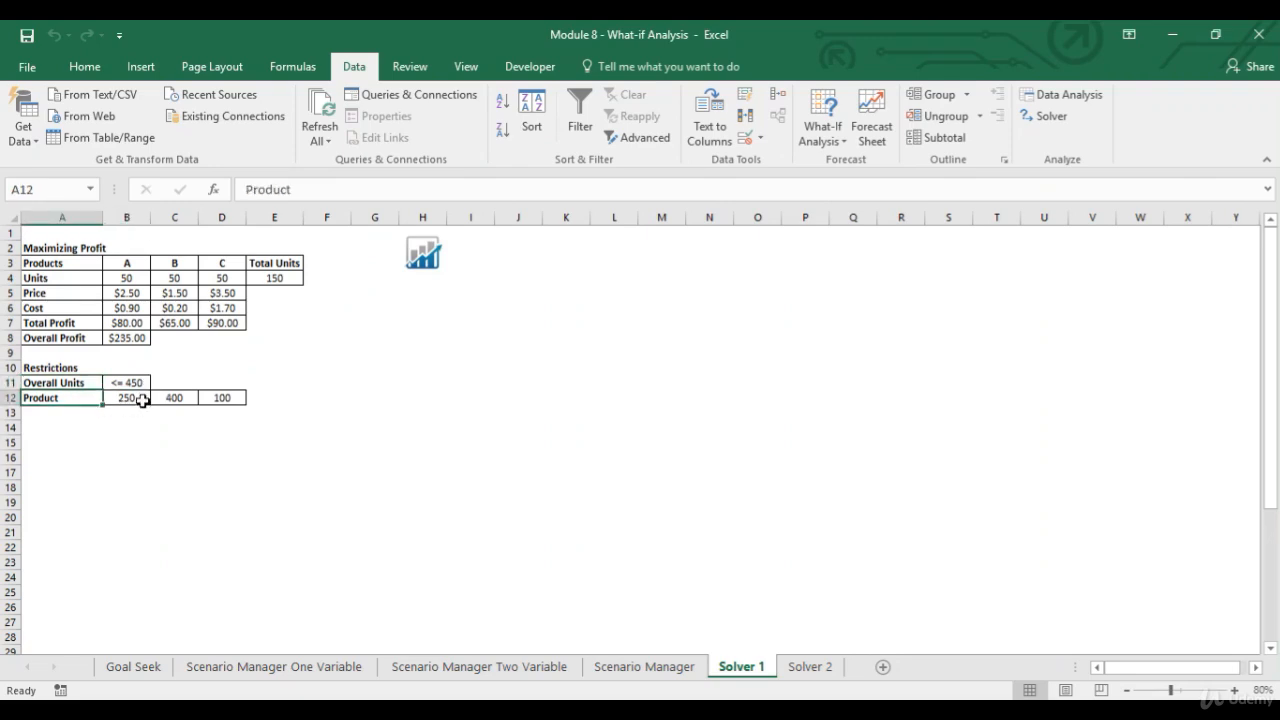
left_click(140, 400)
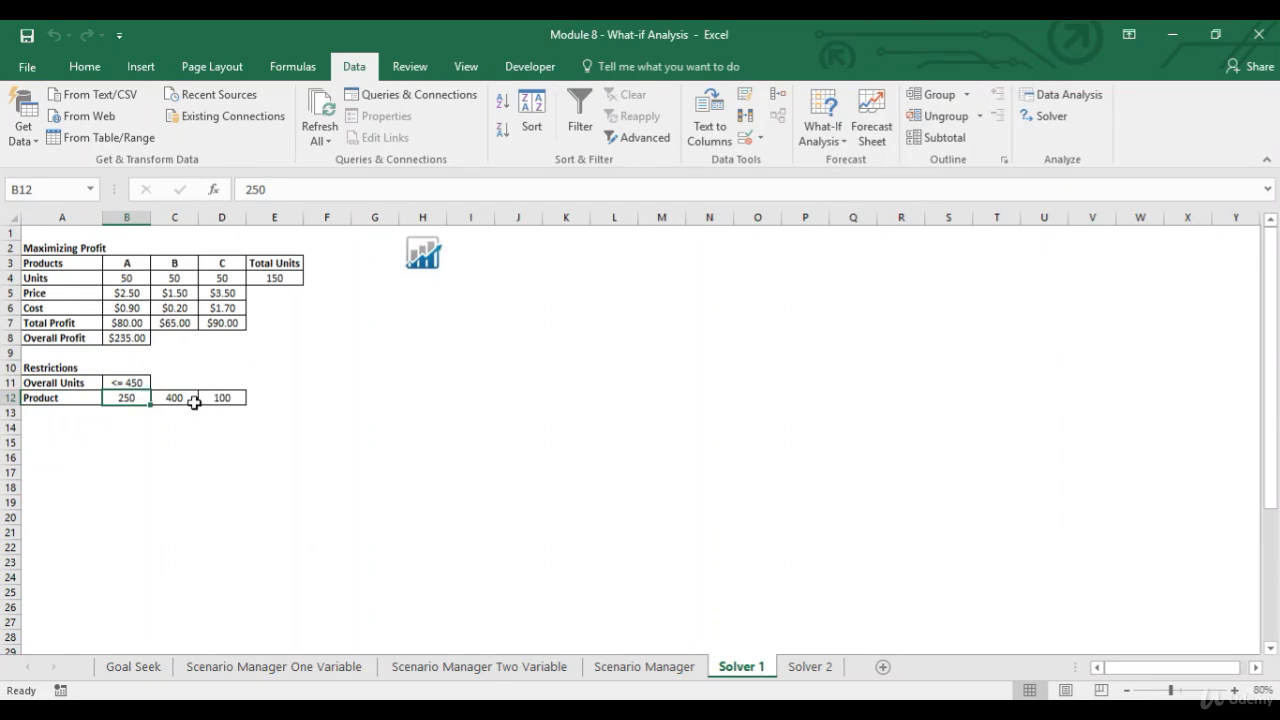
left_click(188, 400)
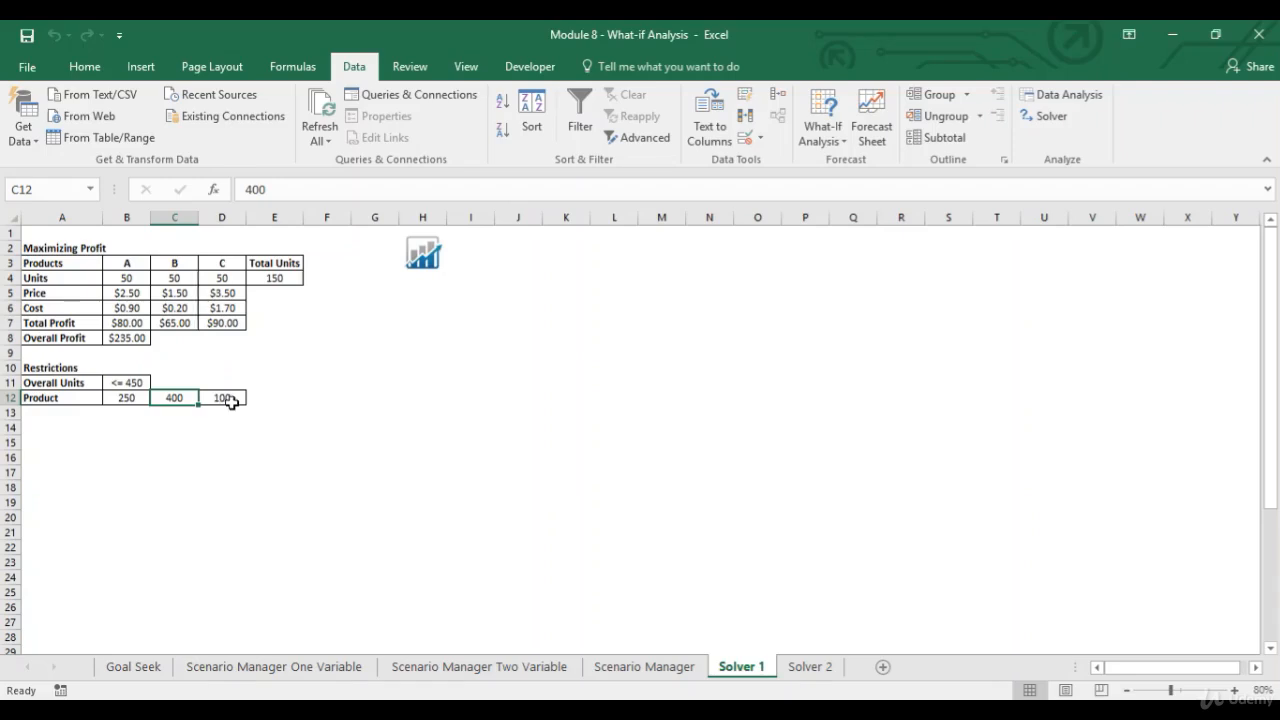
left_click(230, 398)
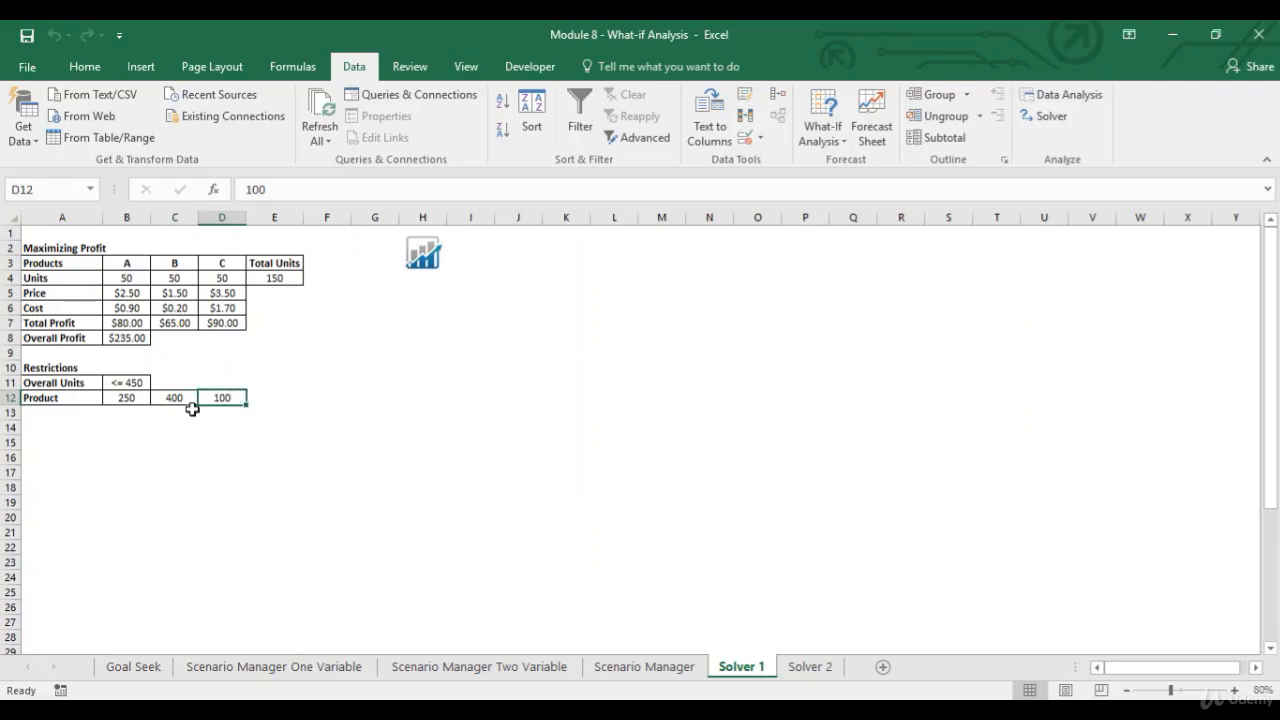
left_click(68, 428)
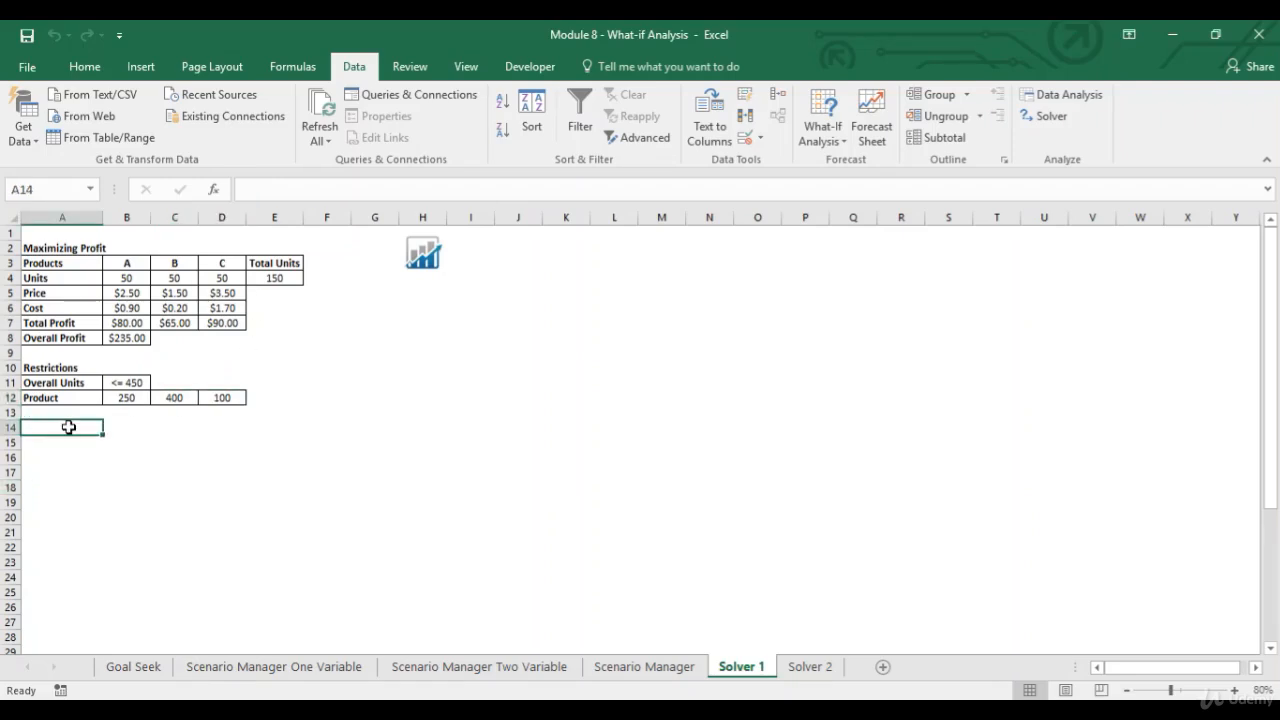
- Start Solver and set its objective to the Overall Profit cell B8
left_click(1048, 116)
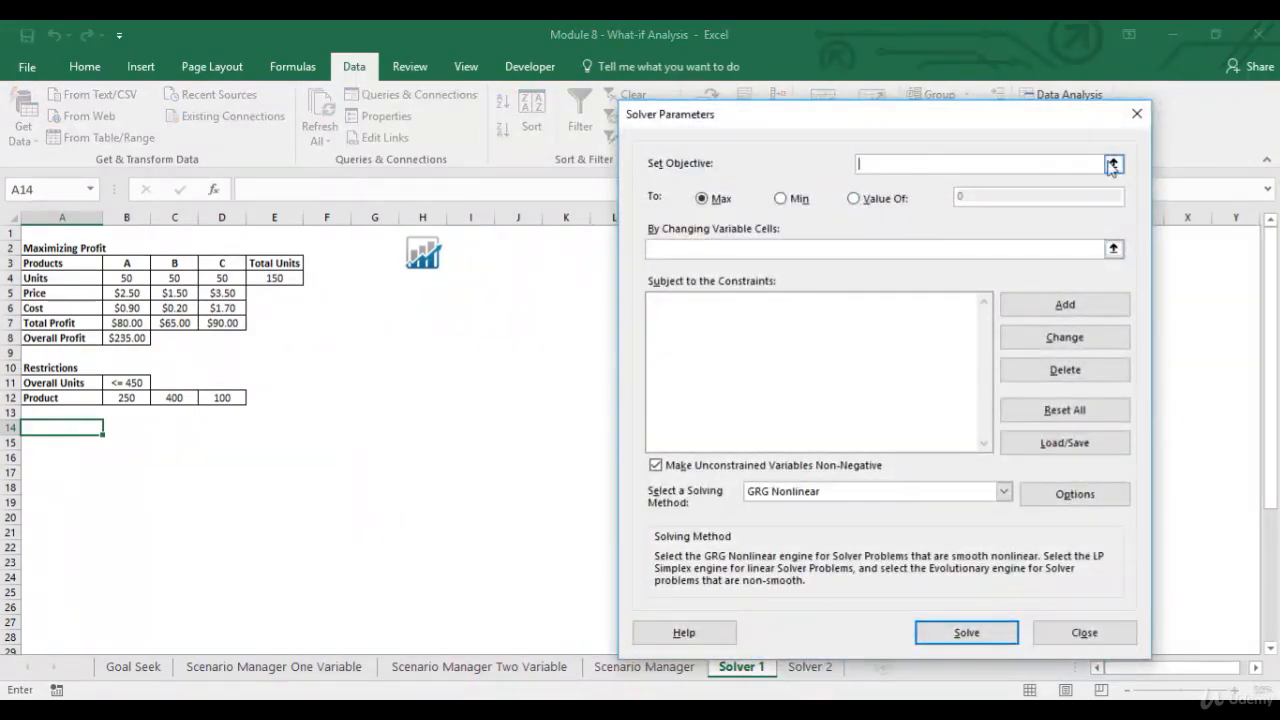
left_click(140, 338)
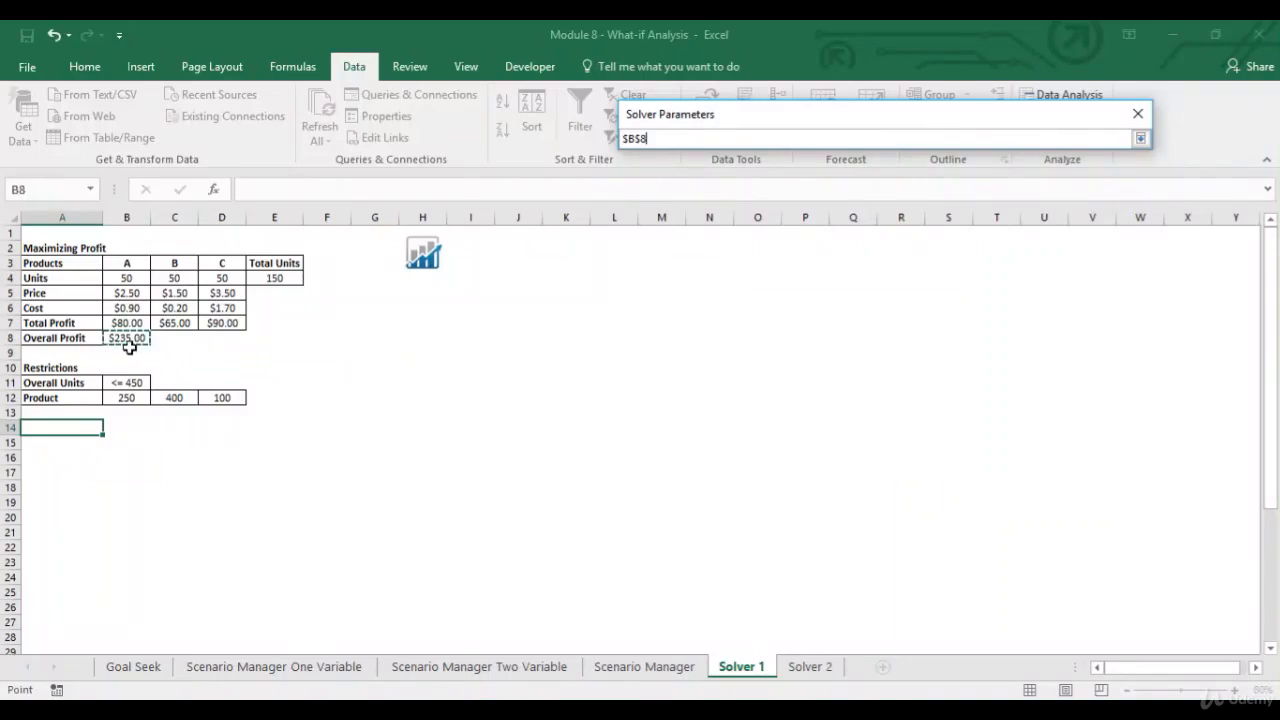
left_click(1140, 140)
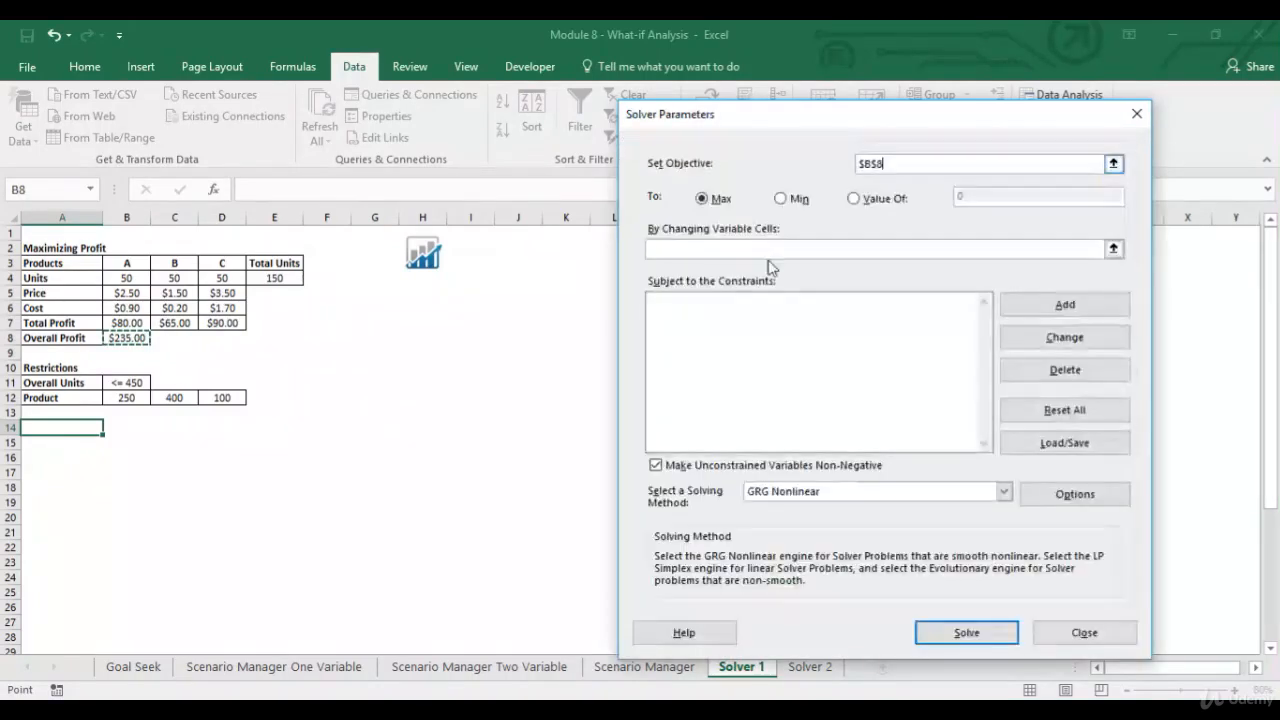
- Set Solver's changing variable cells to the product units in B4:D4
left_click(1113, 249)
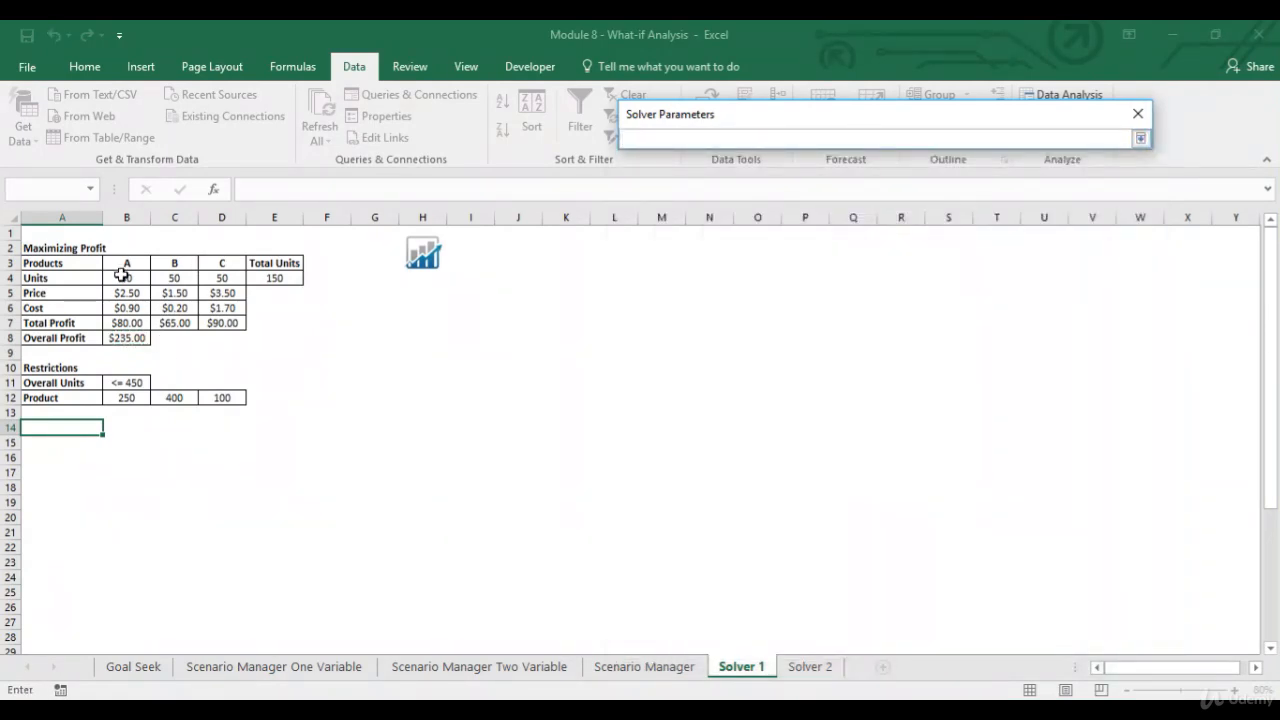
left_click_drag(121, 277, 205, 278)
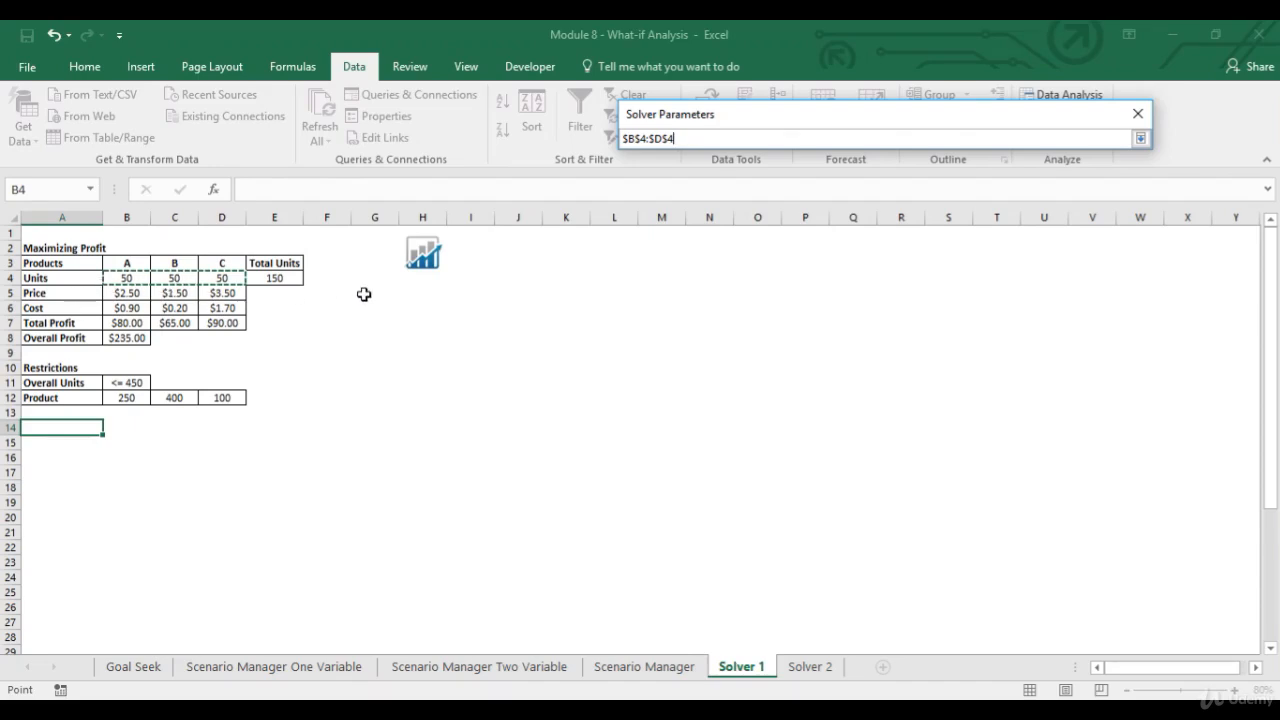
left_click(1140, 139)
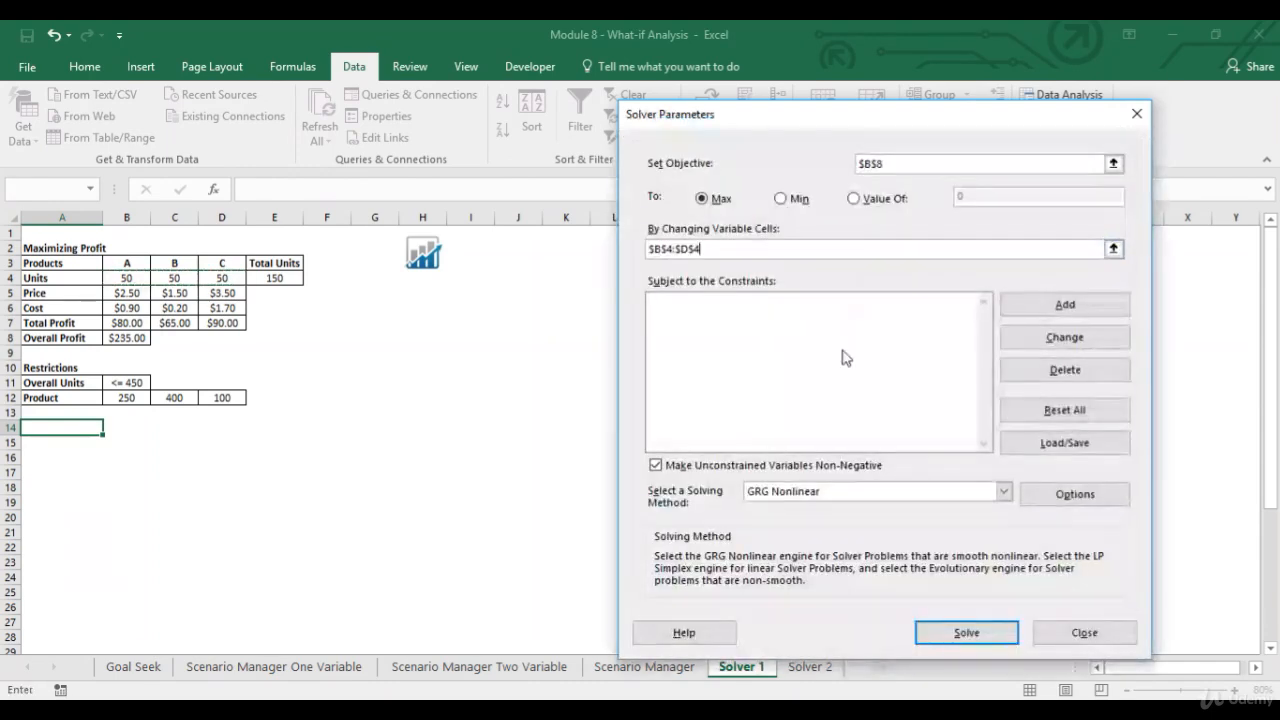
- Add a Solver constraint keeping product A's units in B4 less than or equal to its limit in B12
left_click(1063, 307)
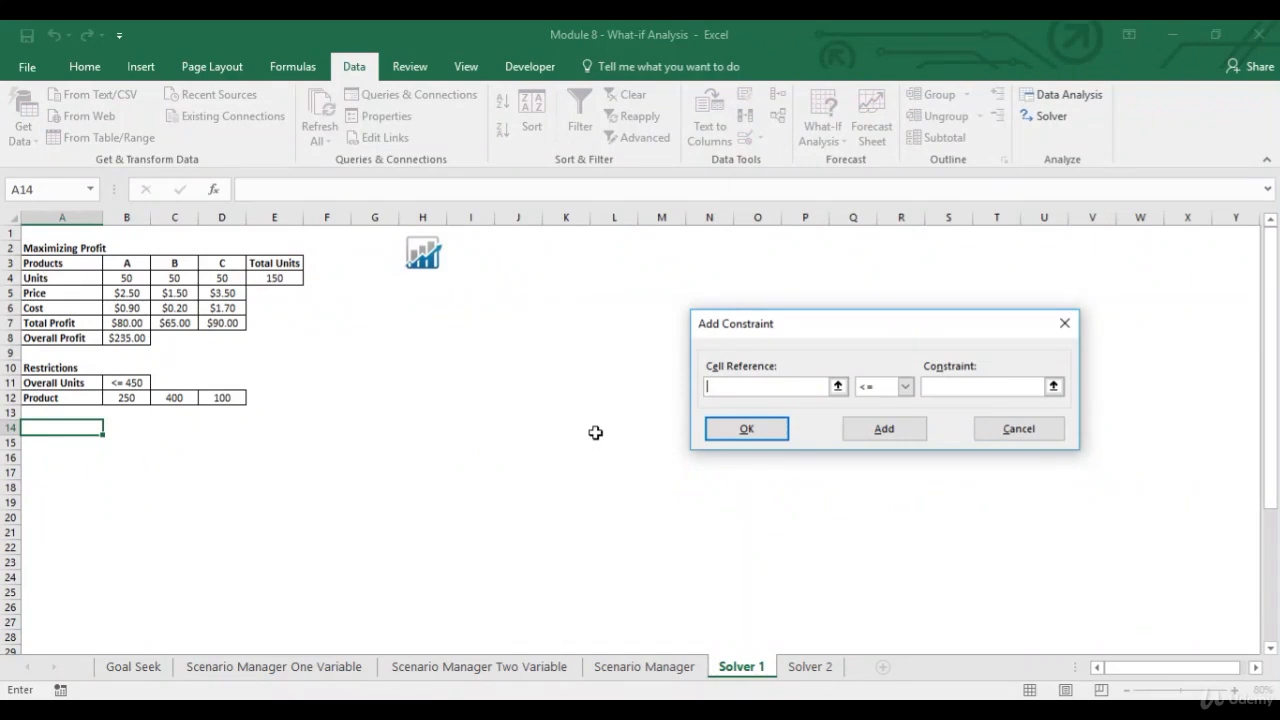
left_click(136, 284)
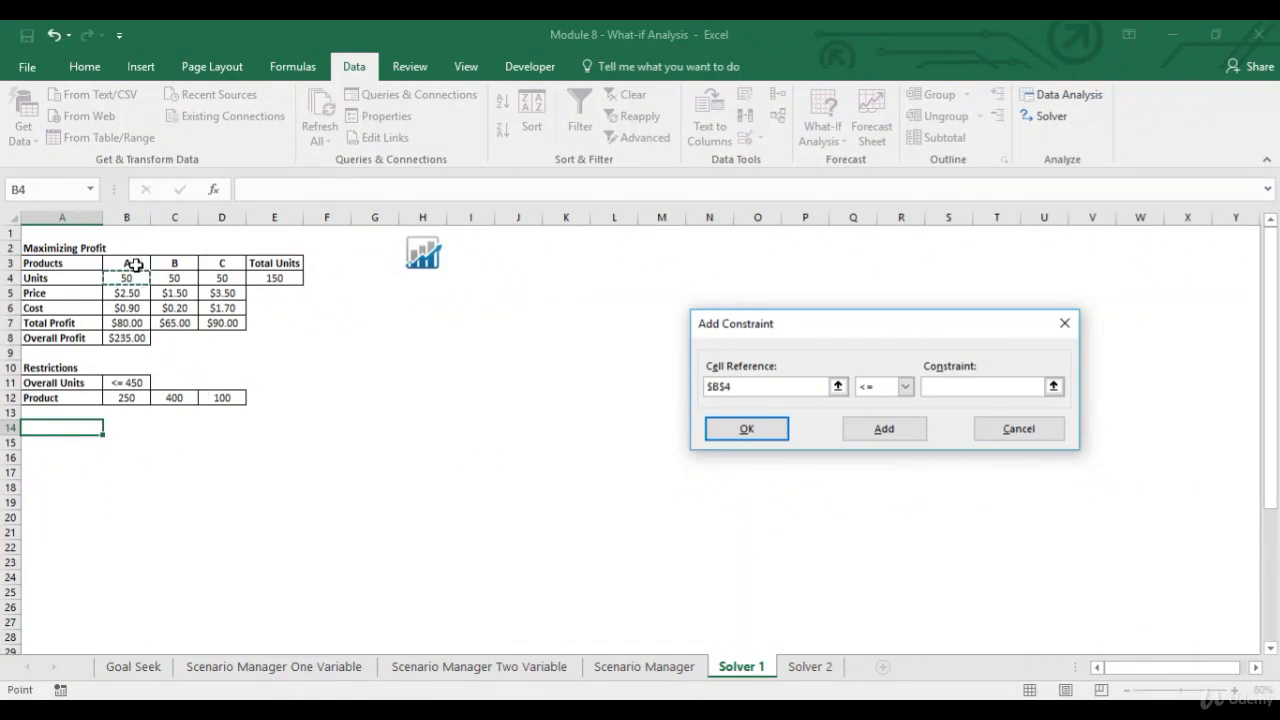
left_click(933, 386)
left_click(133, 398)
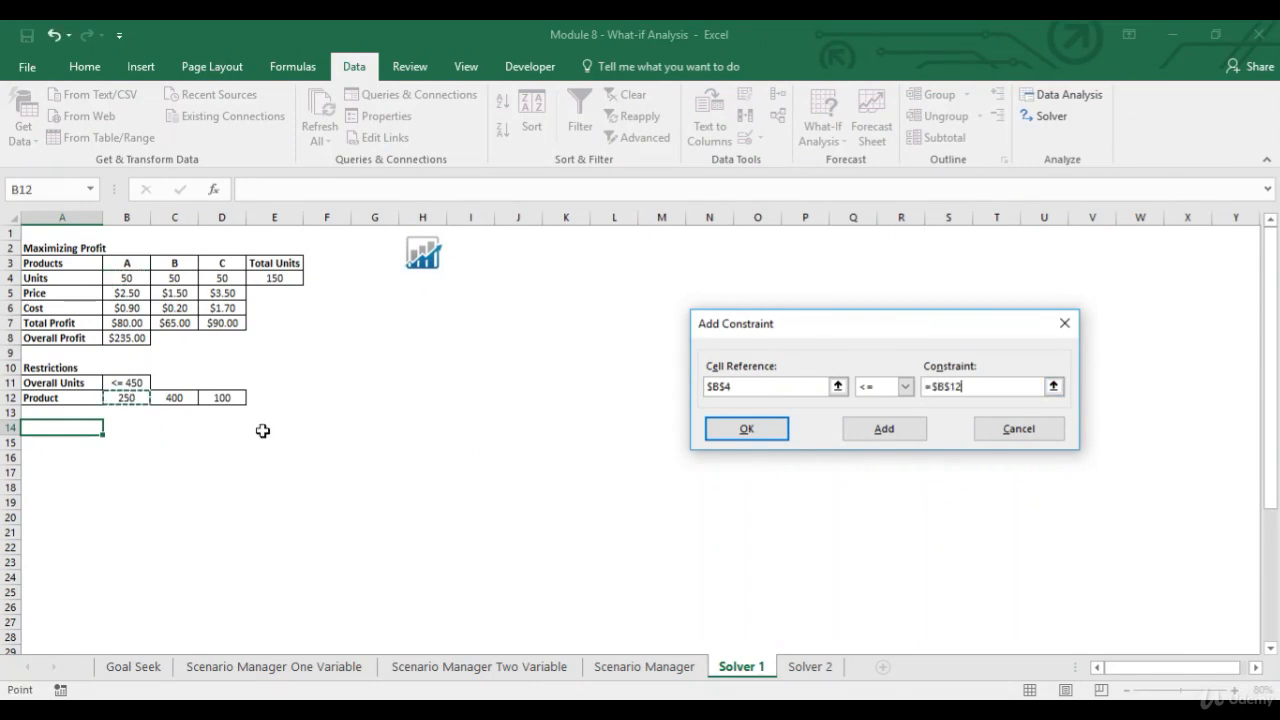
left_click(896, 430)
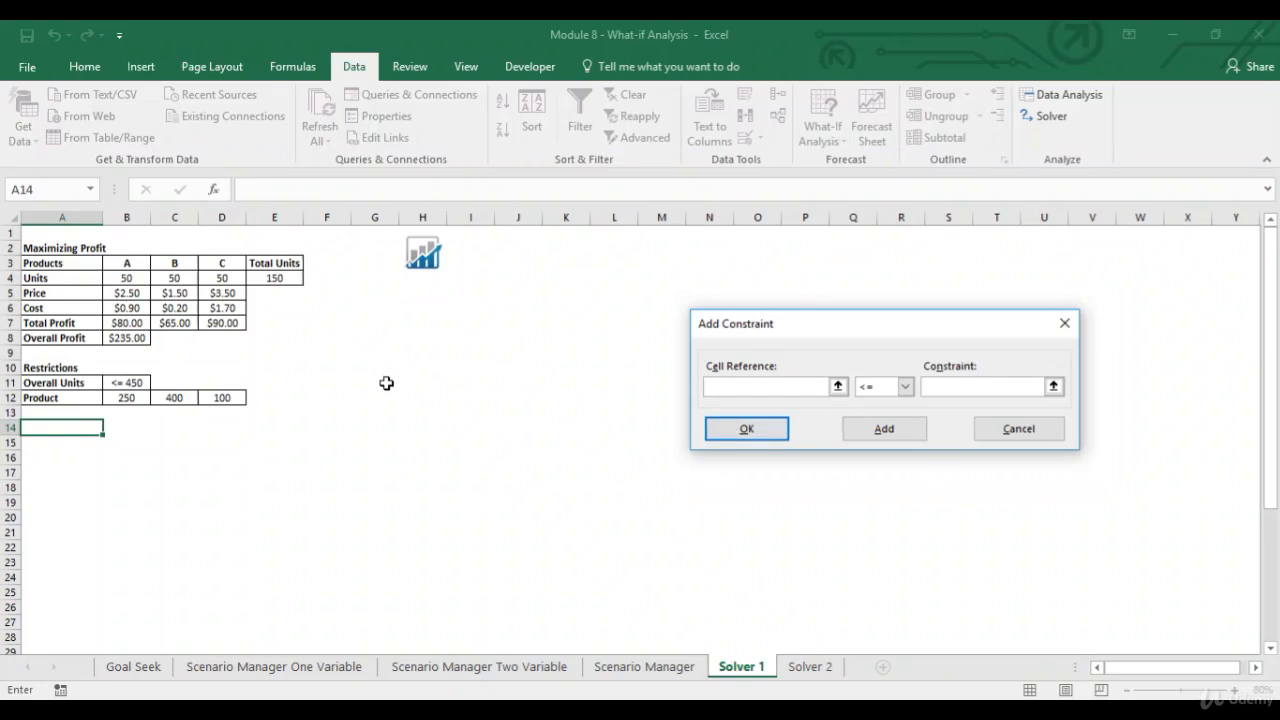
- Add a constraint keeping product B's units in C4 less than or equal to its limit in C12
left_click(186, 281)
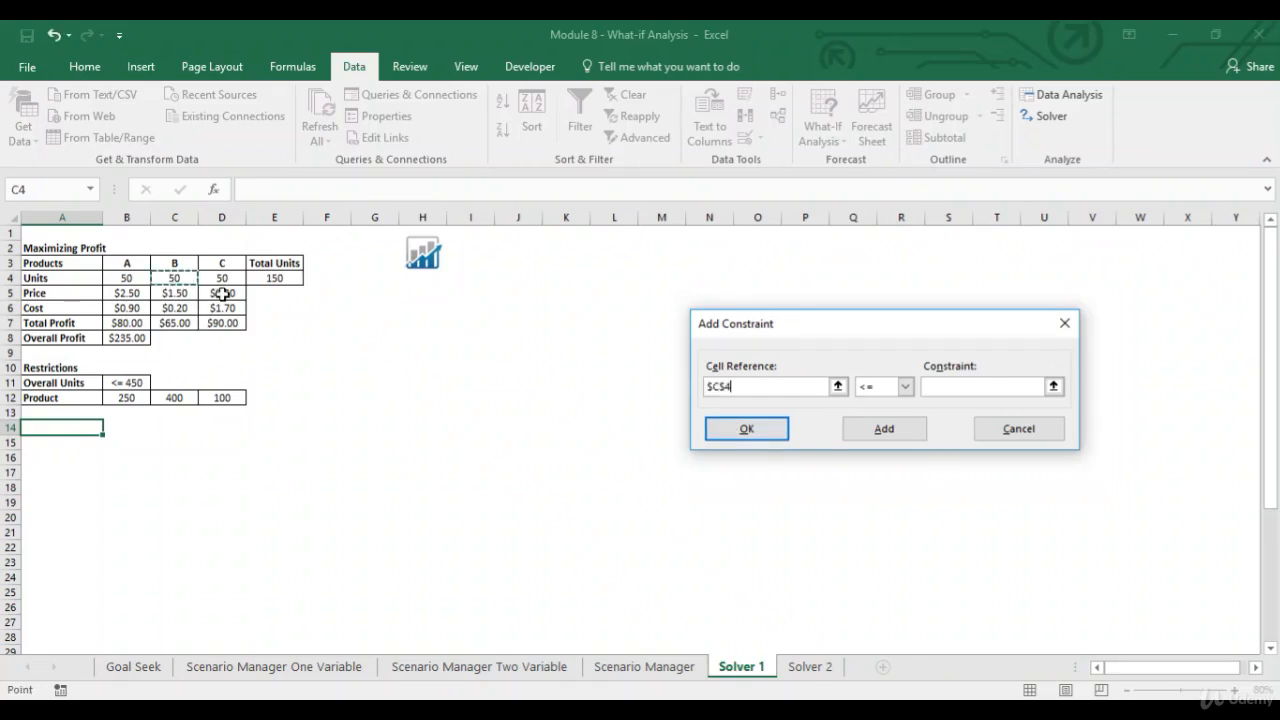
left_click(940, 386)
left_click(176, 398)
left_click(846, 438)
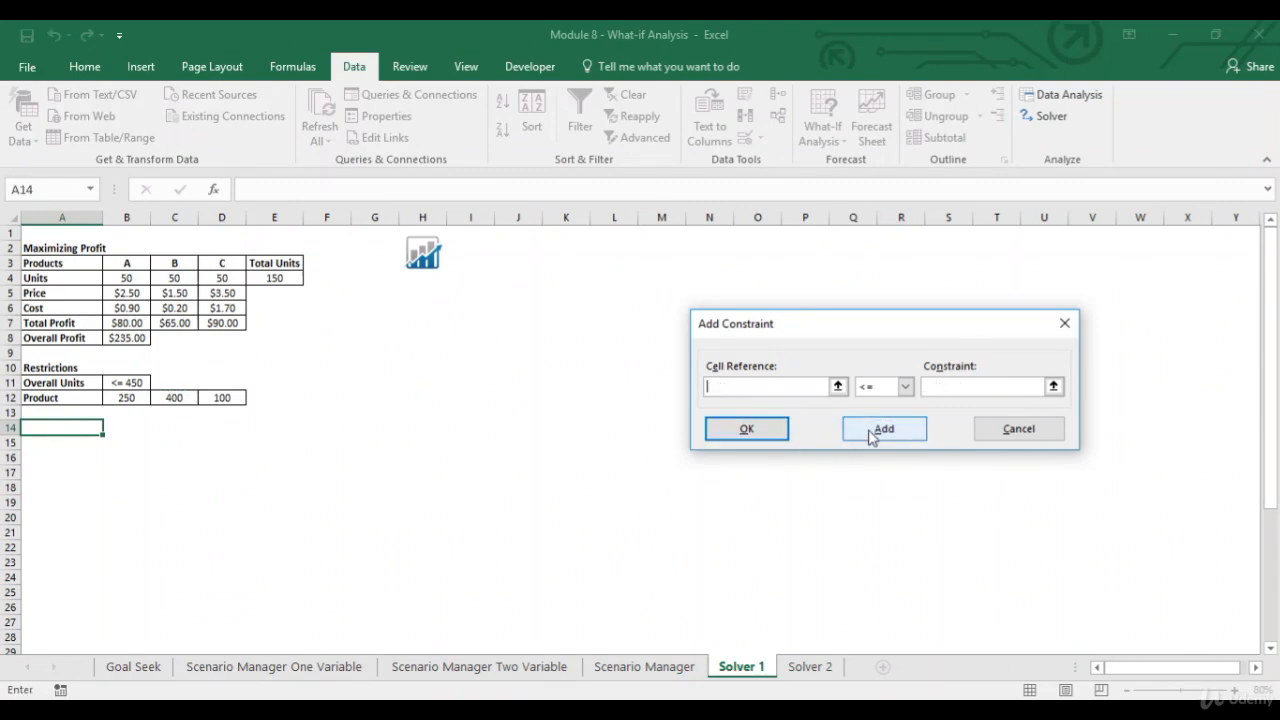
- Add a constraint keeping product C's units in D4 less than or equal to its limit in D12
left_click(228, 278)
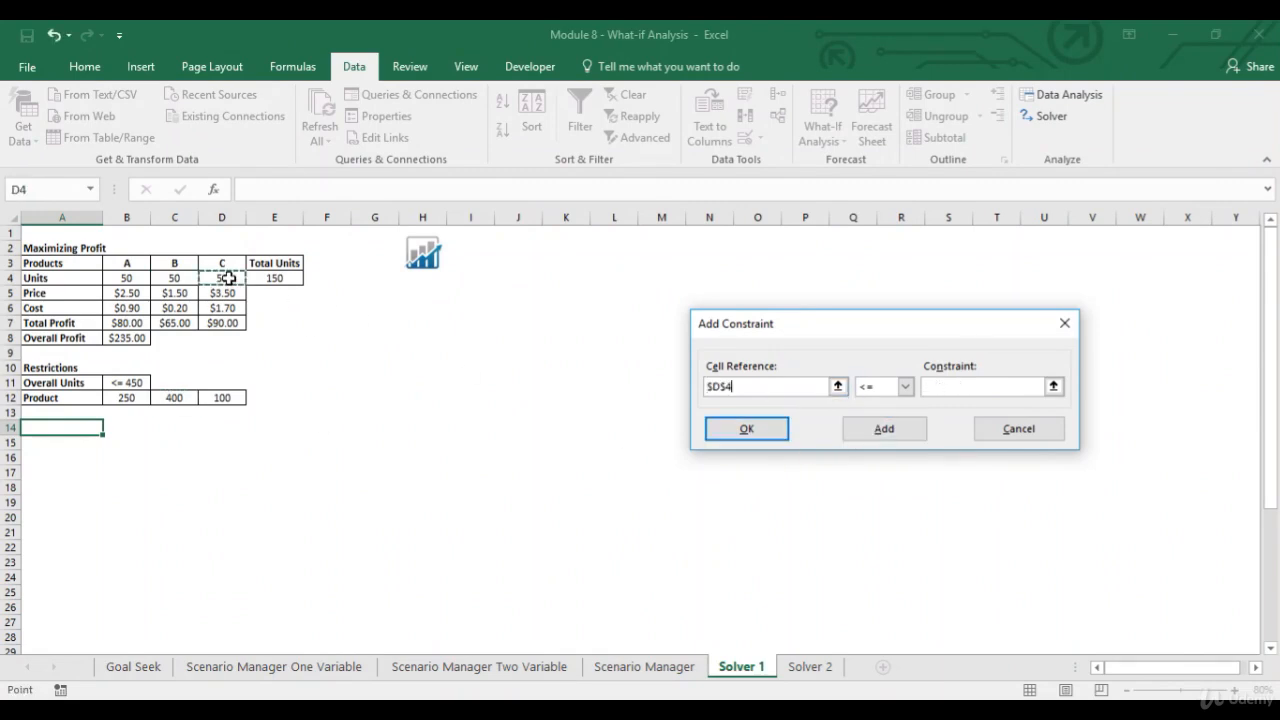
left_click(987, 387)
left_click(221, 399)
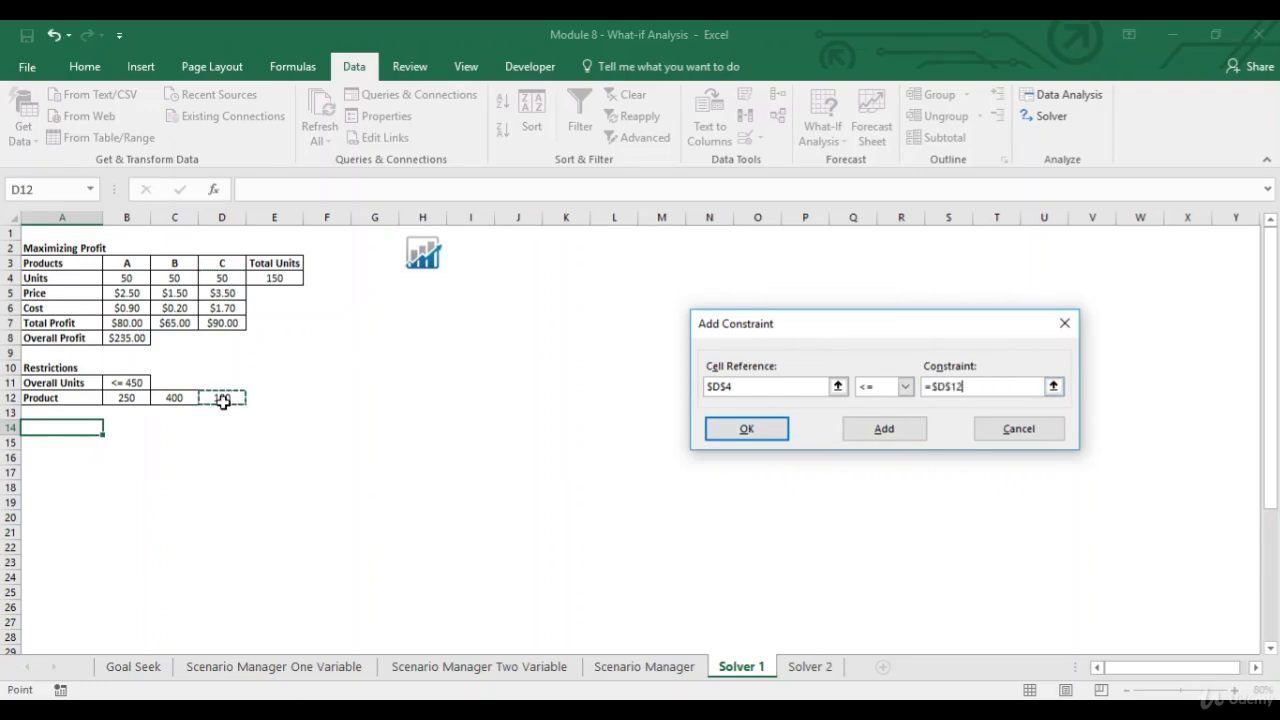
left_click(890, 431)
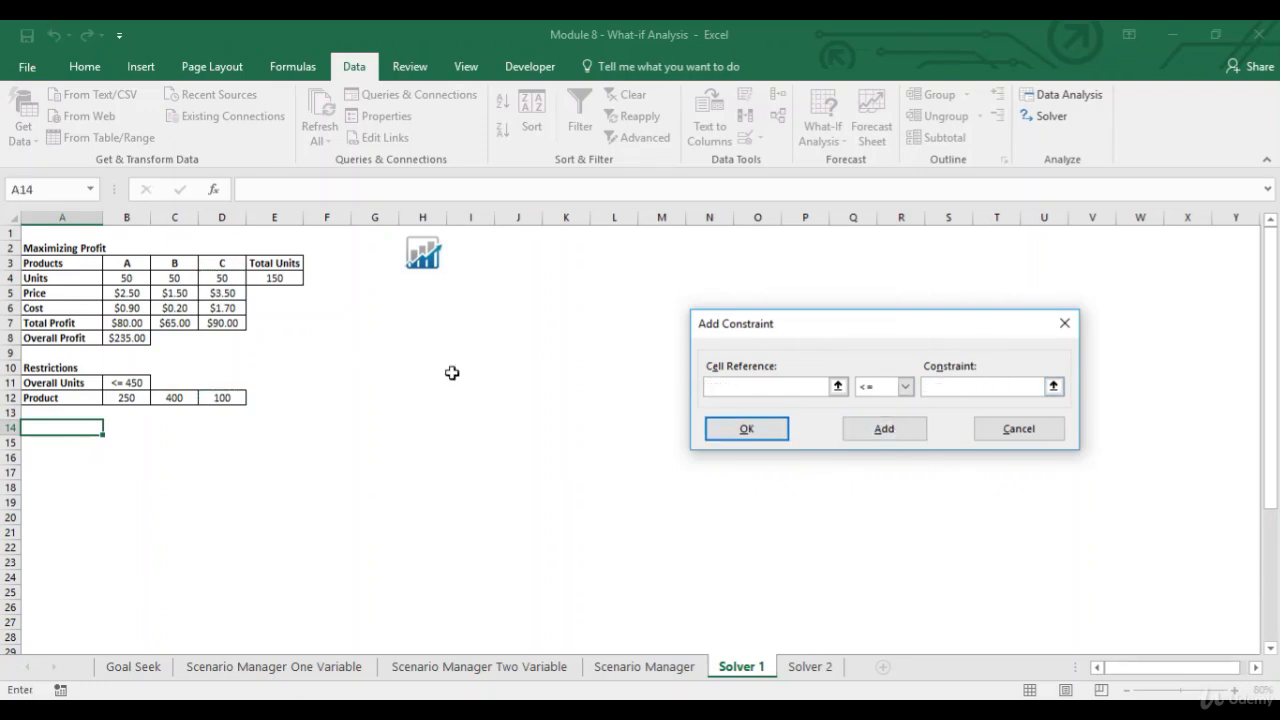
- Add a constraint keeping Total Units in E4 less than or equal to 450, and solve the model, keeping the Solver solution
left_click(288, 279)
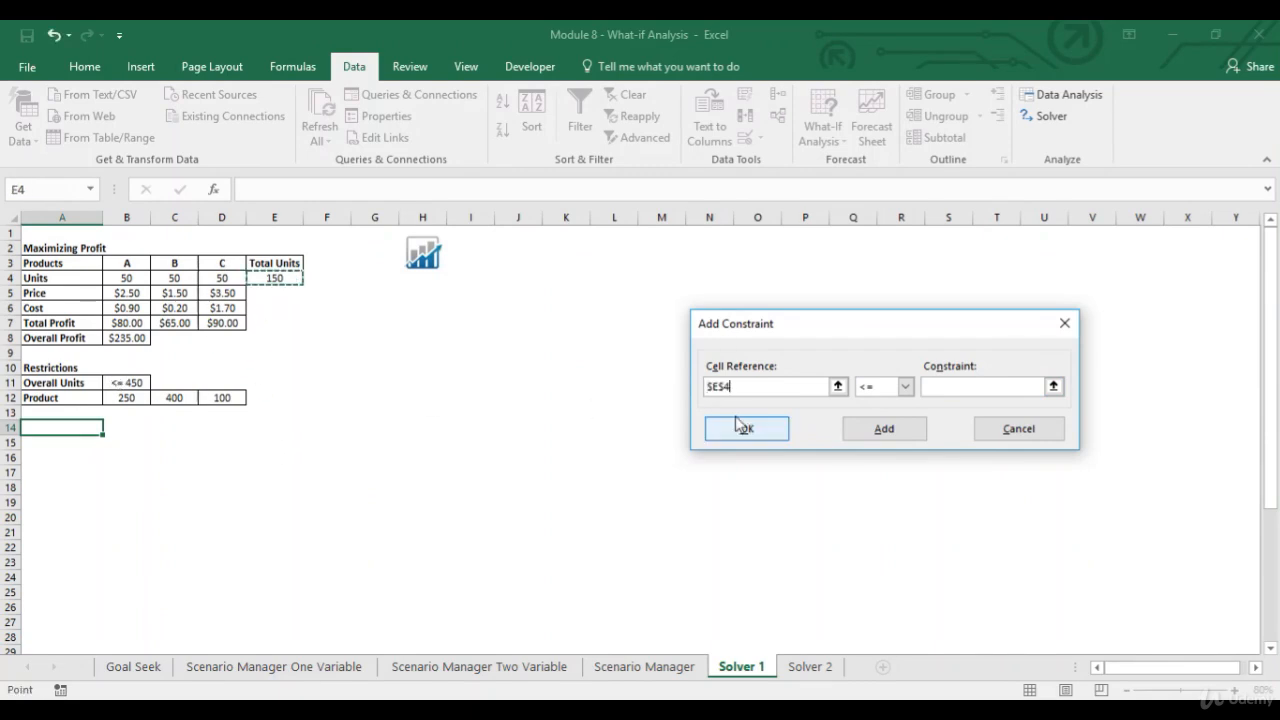
left_click(957, 386)
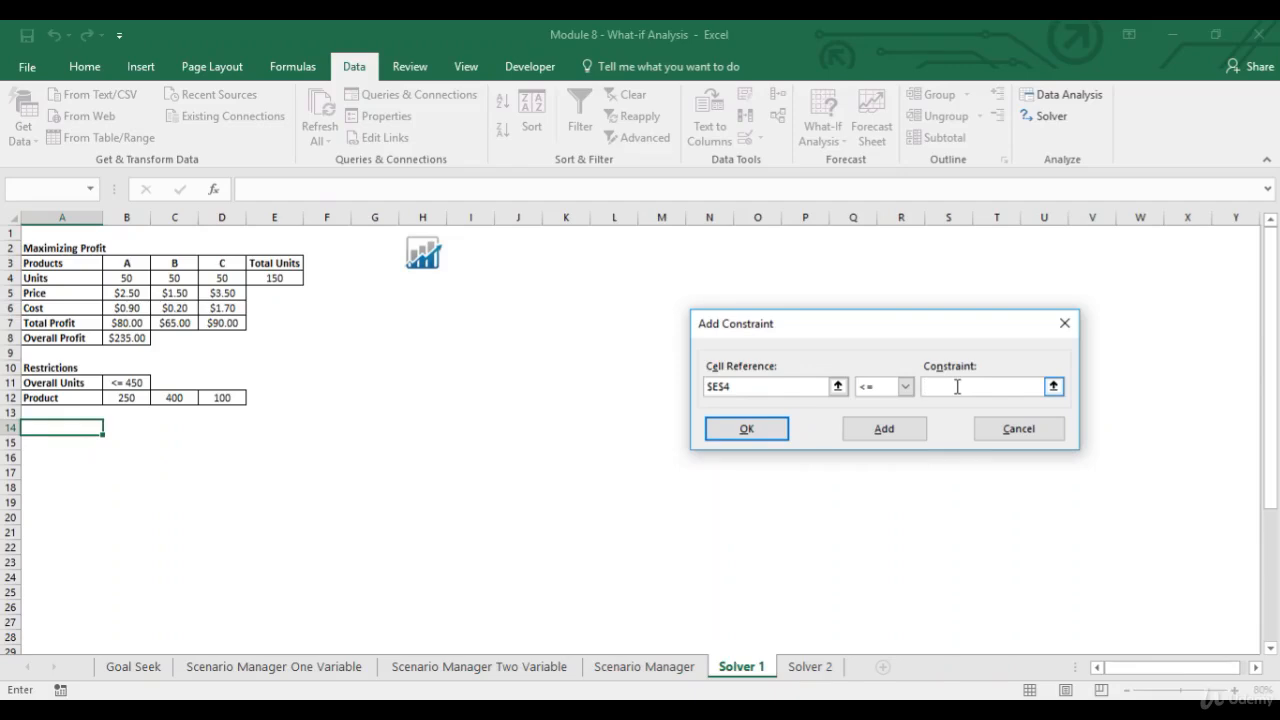
left_click(750, 430)
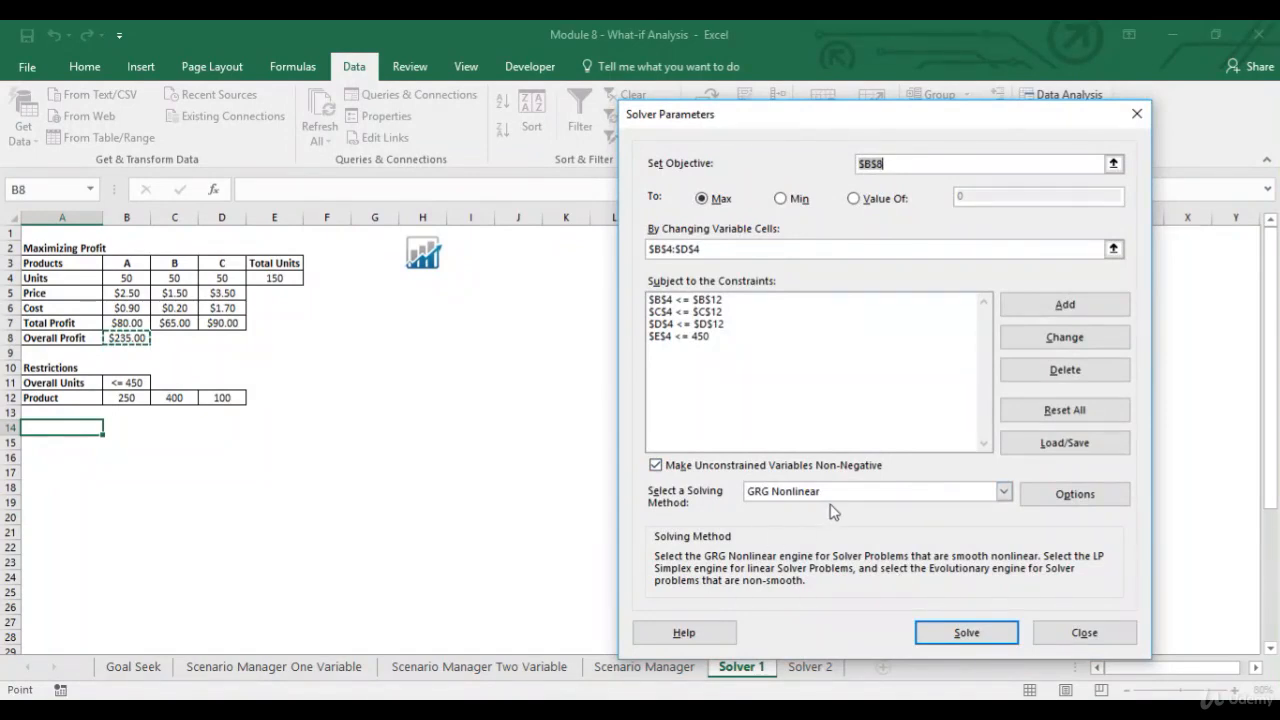
left_click(966, 633)
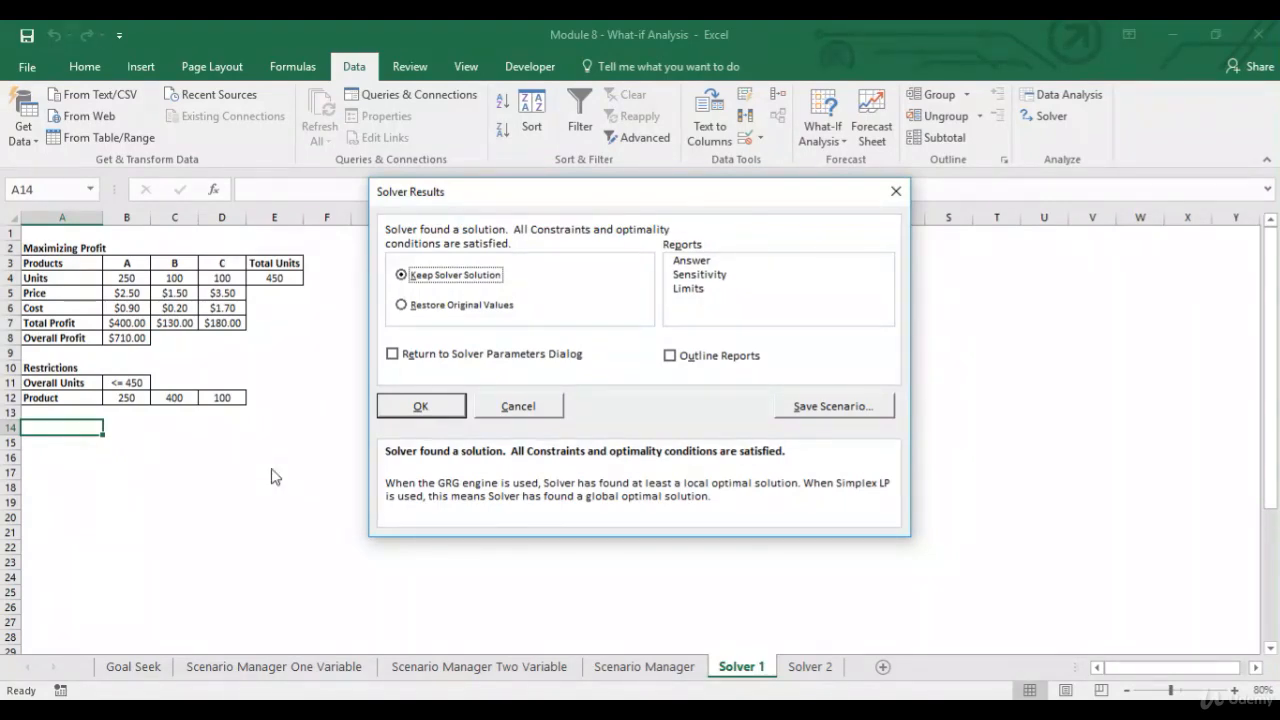
left_click(421, 408)
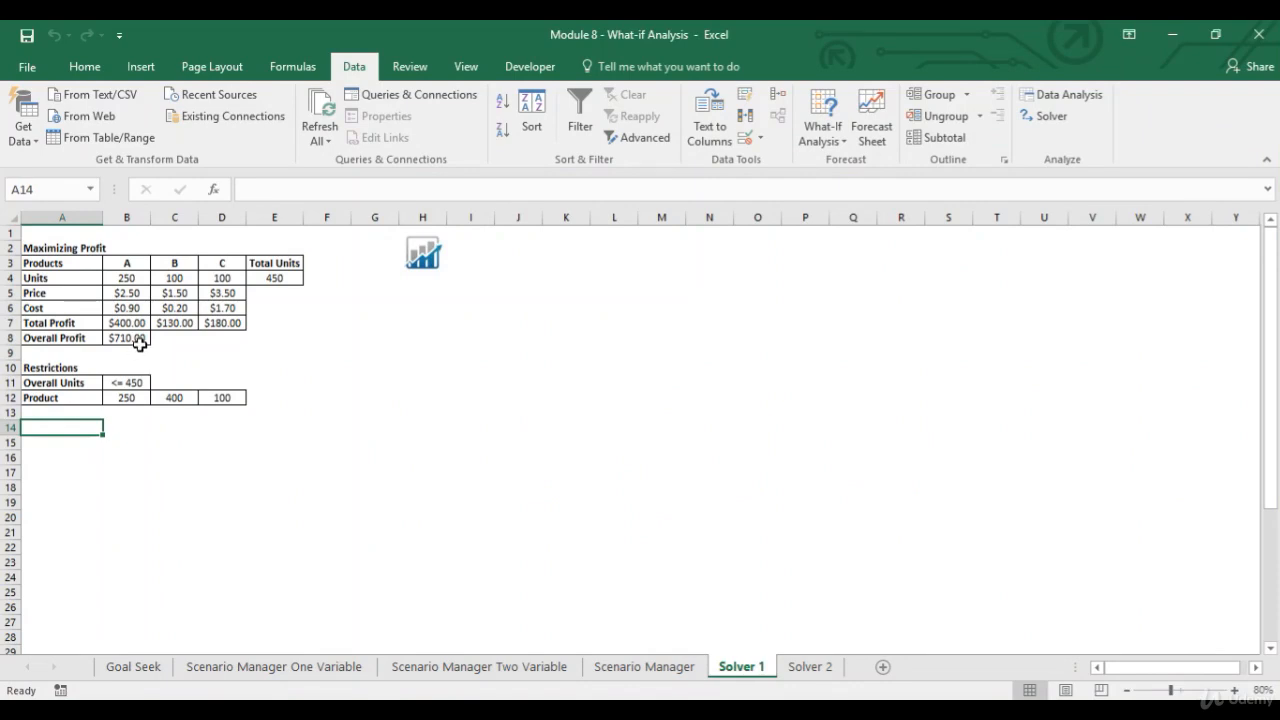
- Examine the solved units for products A, B and C, the Total Units and the Overall Profit
left_click(141, 280)
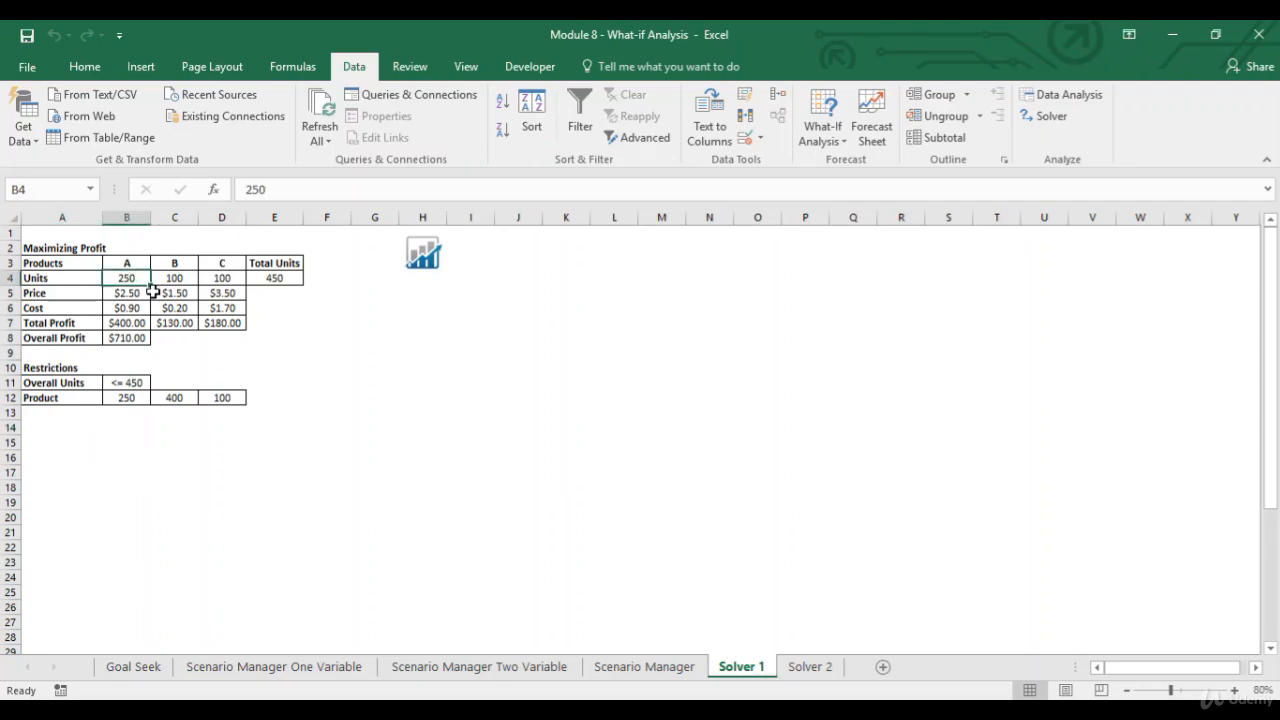
left_click(192, 279)
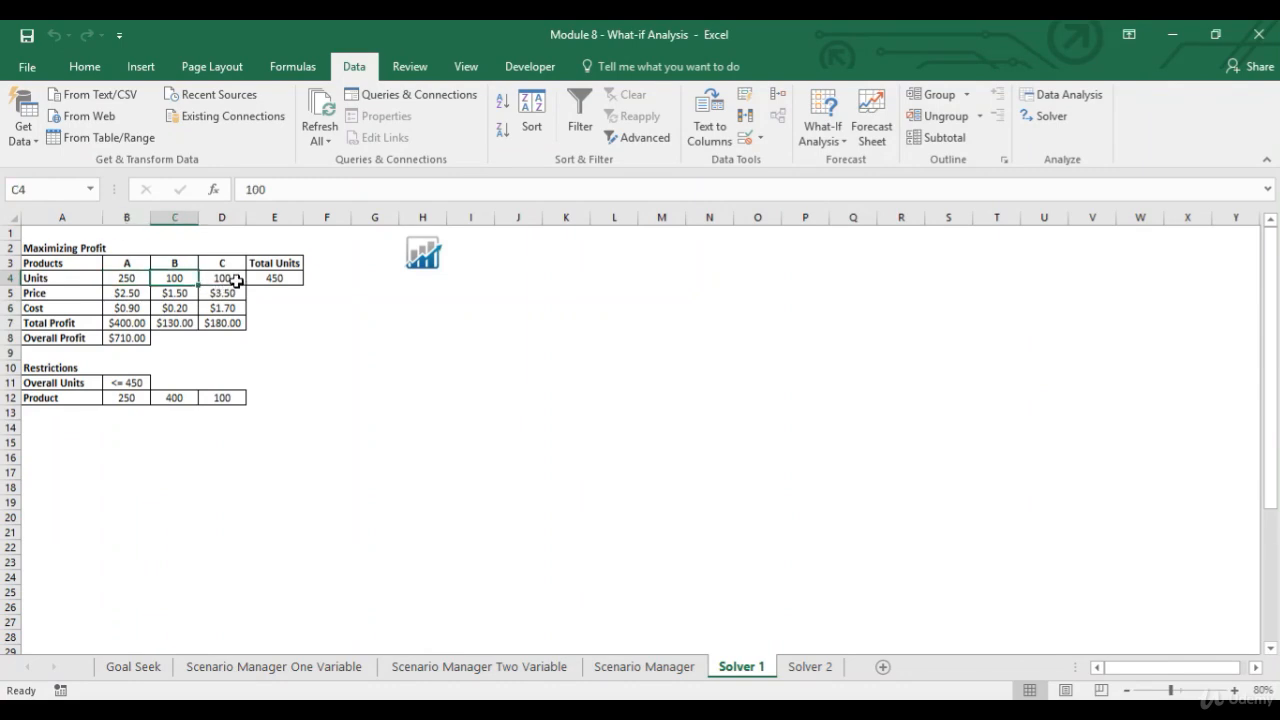
left_click(236, 281)
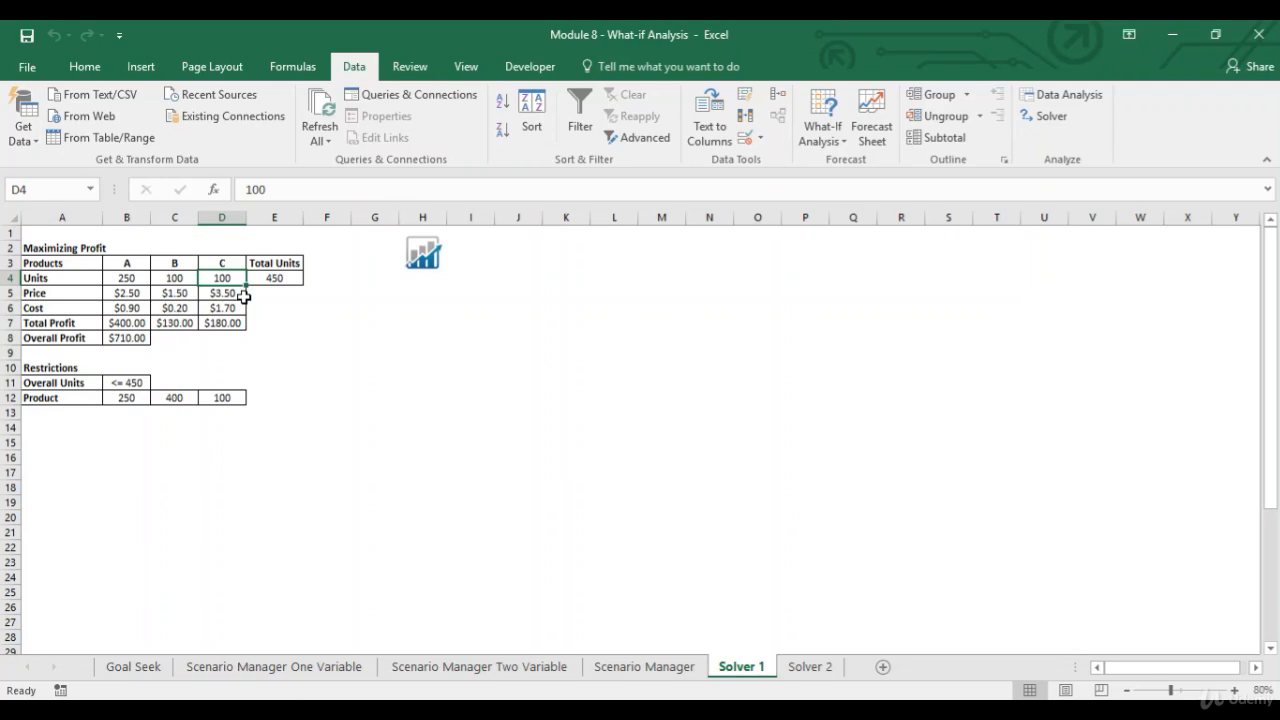
left_click_drag(123, 281, 220, 290)
left_click(264, 278)
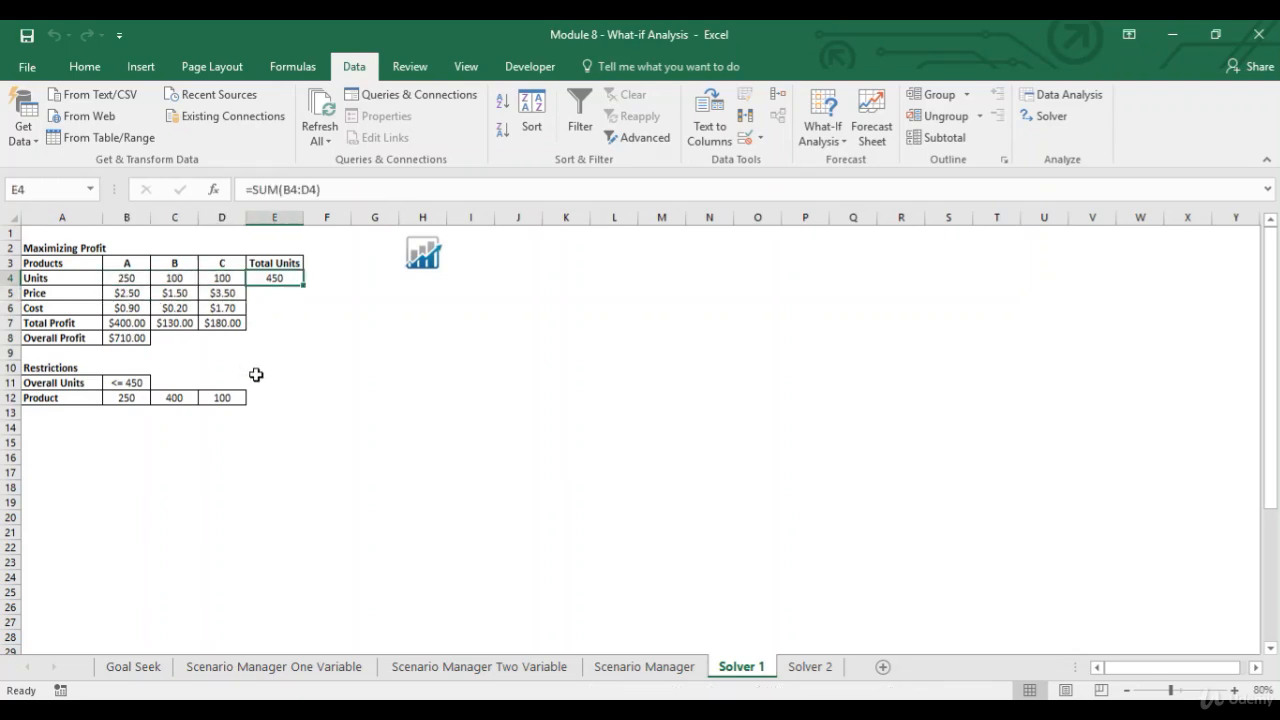
left_click(141, 338)
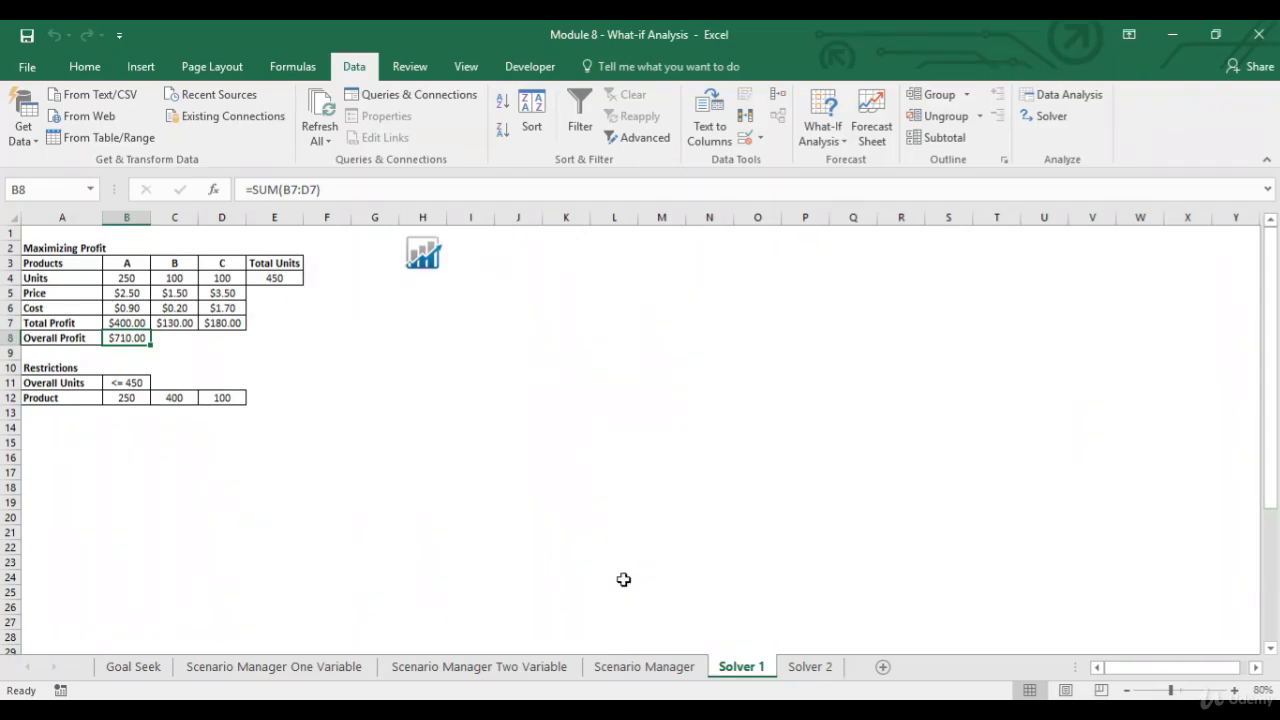
- Switch to the Solver 2 sheet and examine the 10-to-1 column headings and the S1, S2 and S3 values under heading 1
left_click(803, 668)
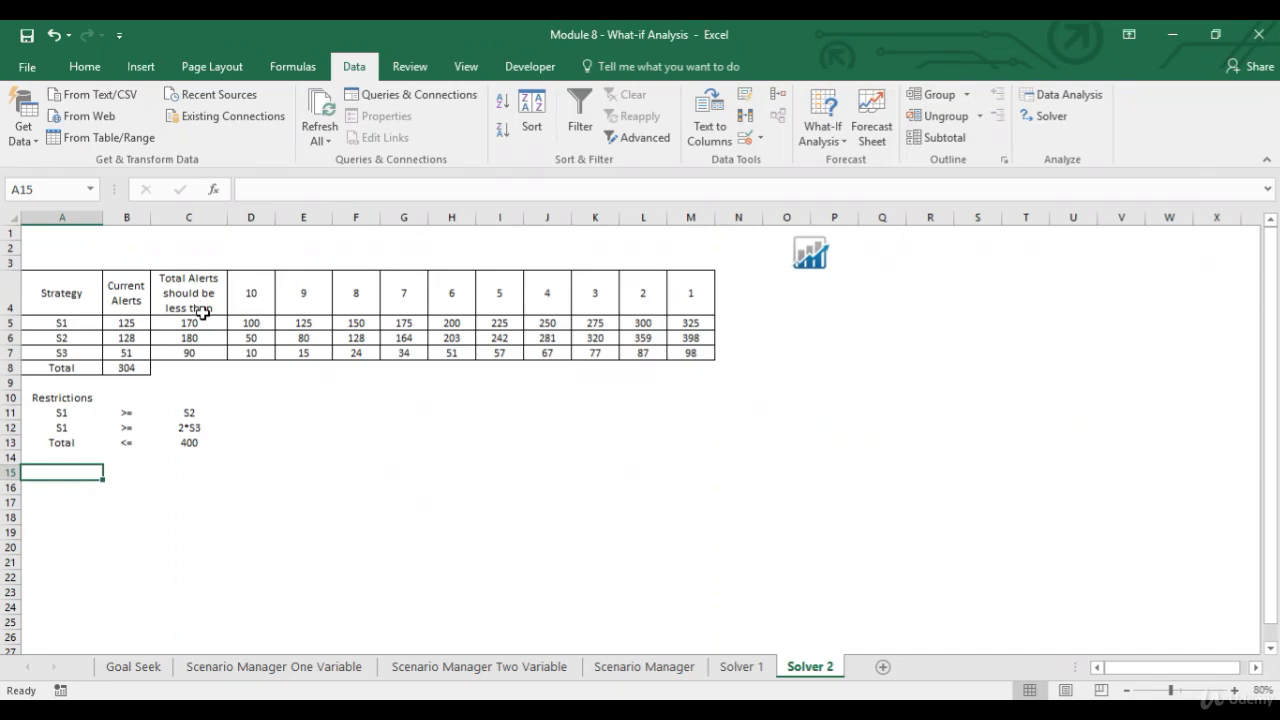
left_click(690, 300)
left_click(258, 293)
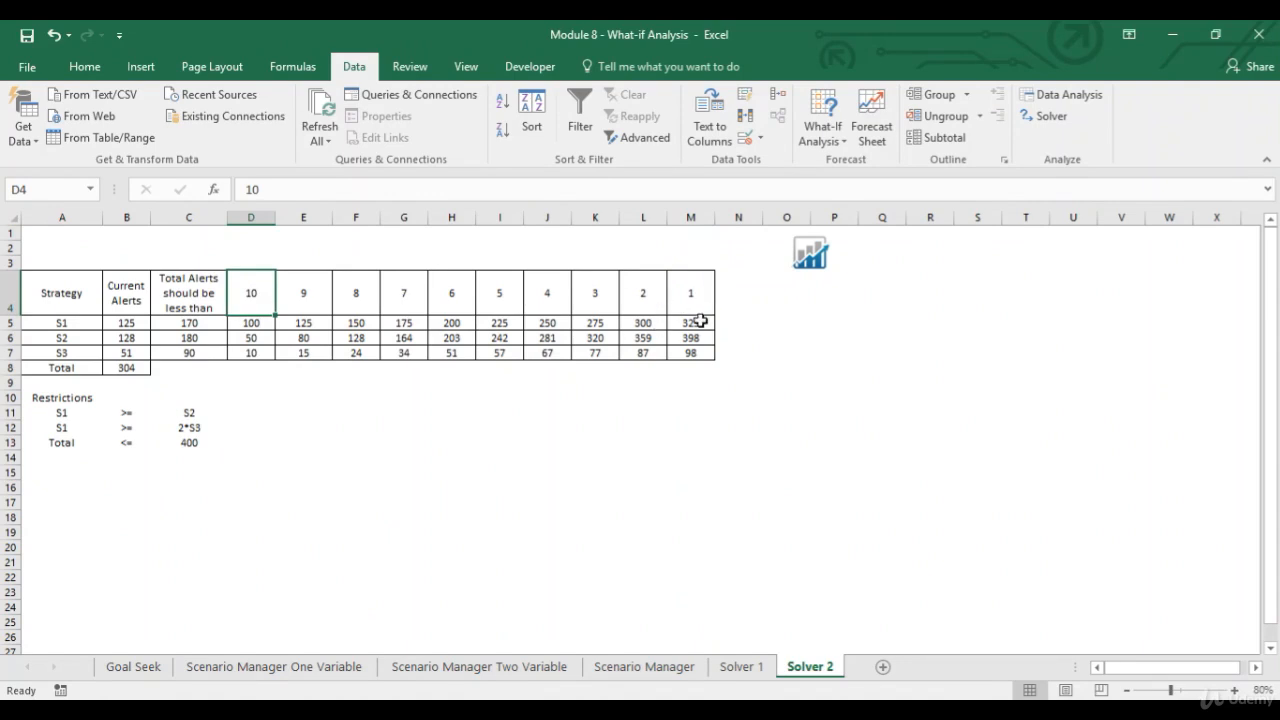
left_click(701, 321)
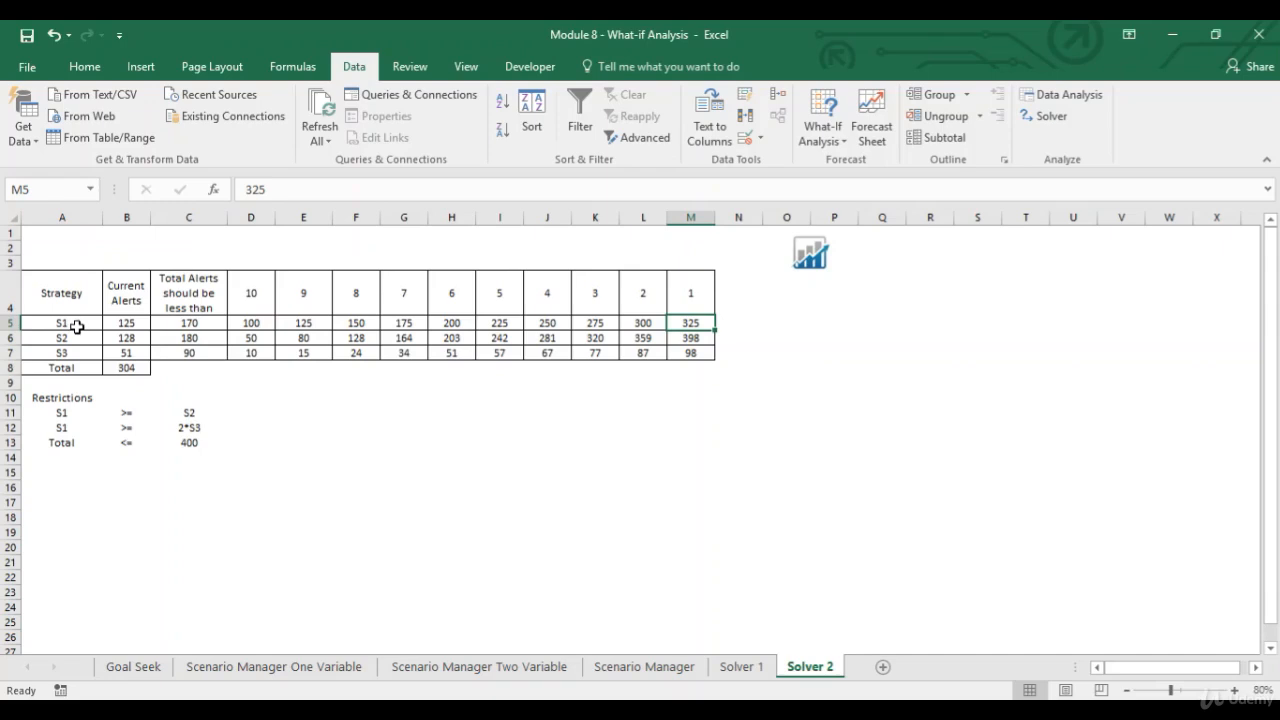
left_click(704, 337)
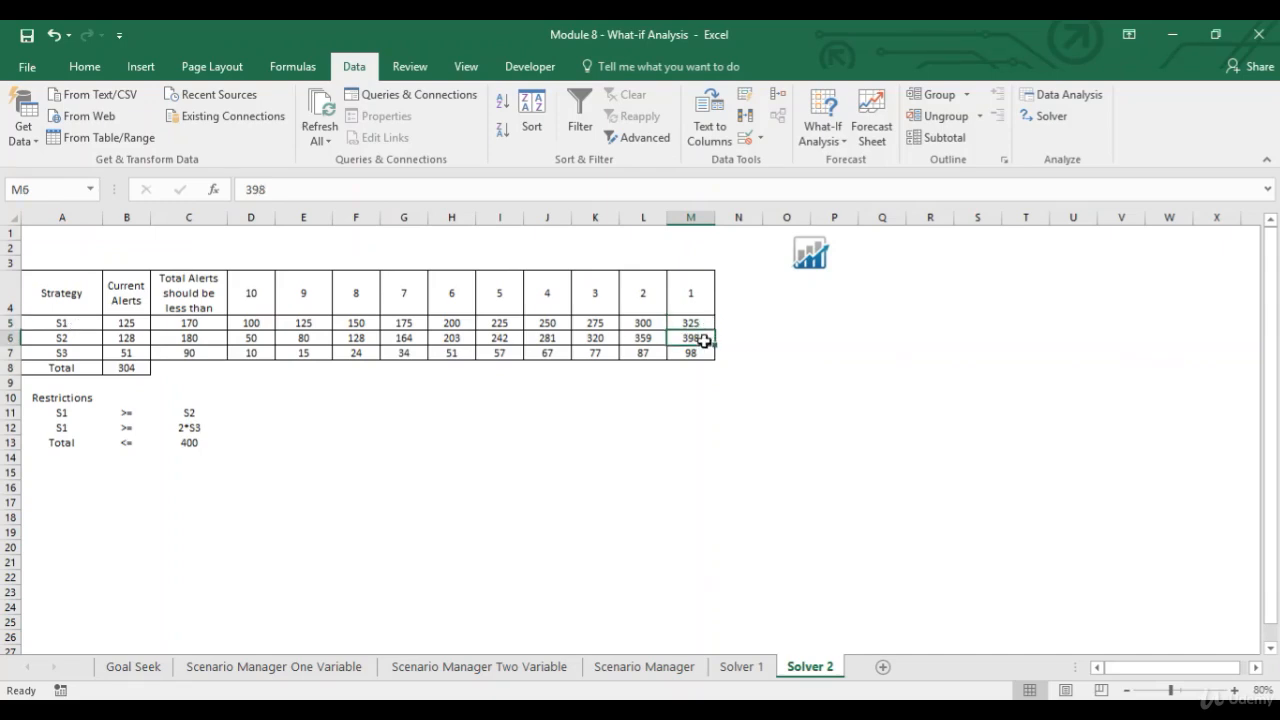
left_click(75, 337)
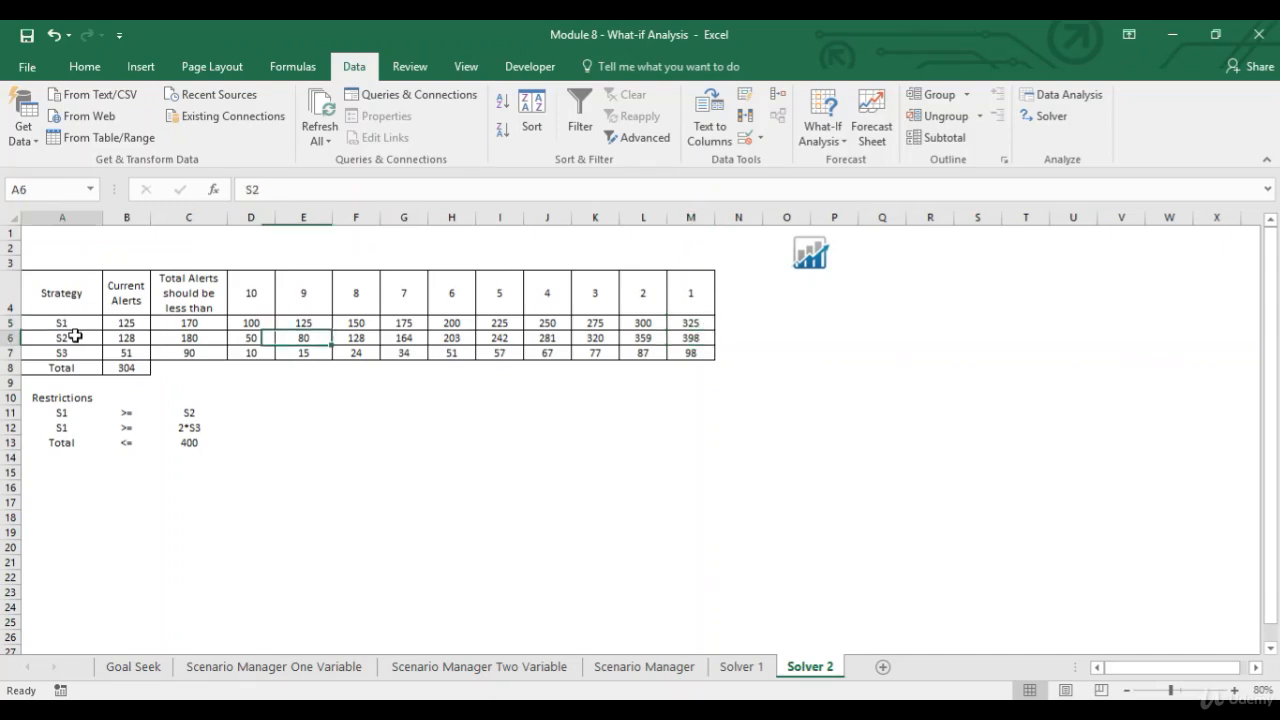
left_click(690, 355)
left_click(88, 352)
- Examine how the strategy values vary across the headings from 1 to 10, especially in the S1 row
left_click(700, 305)
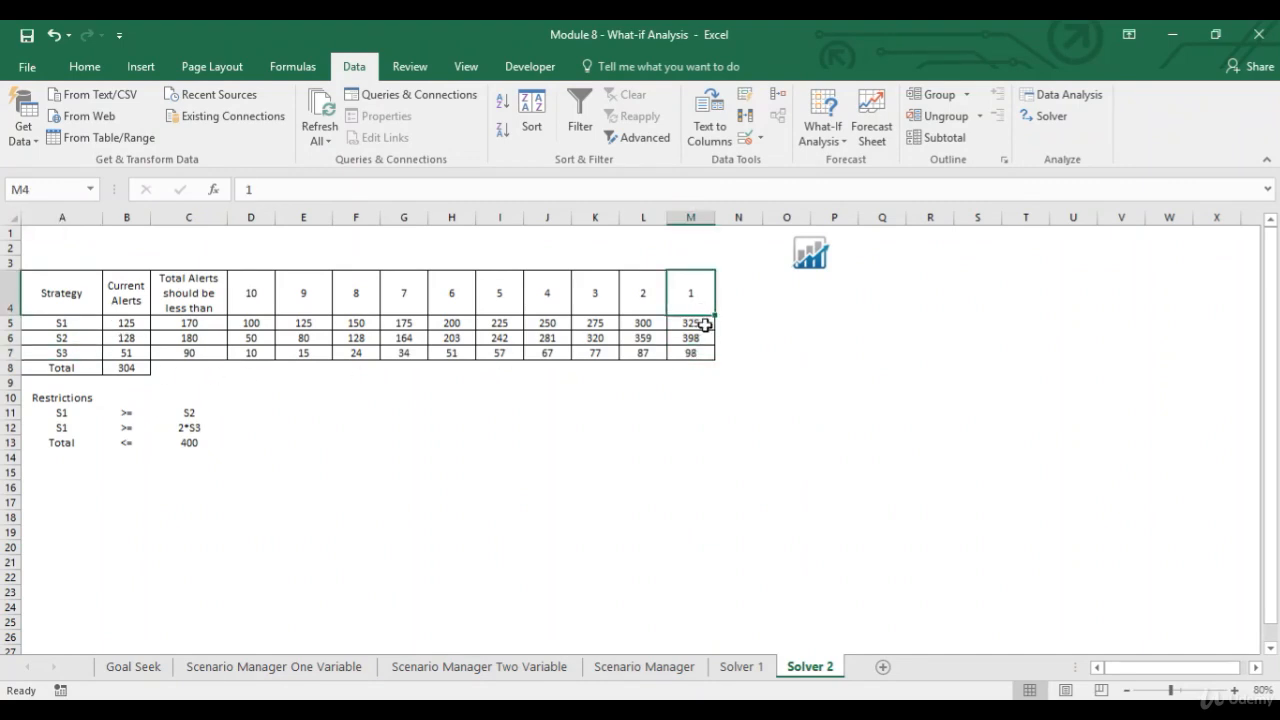
left_click(700, 324)
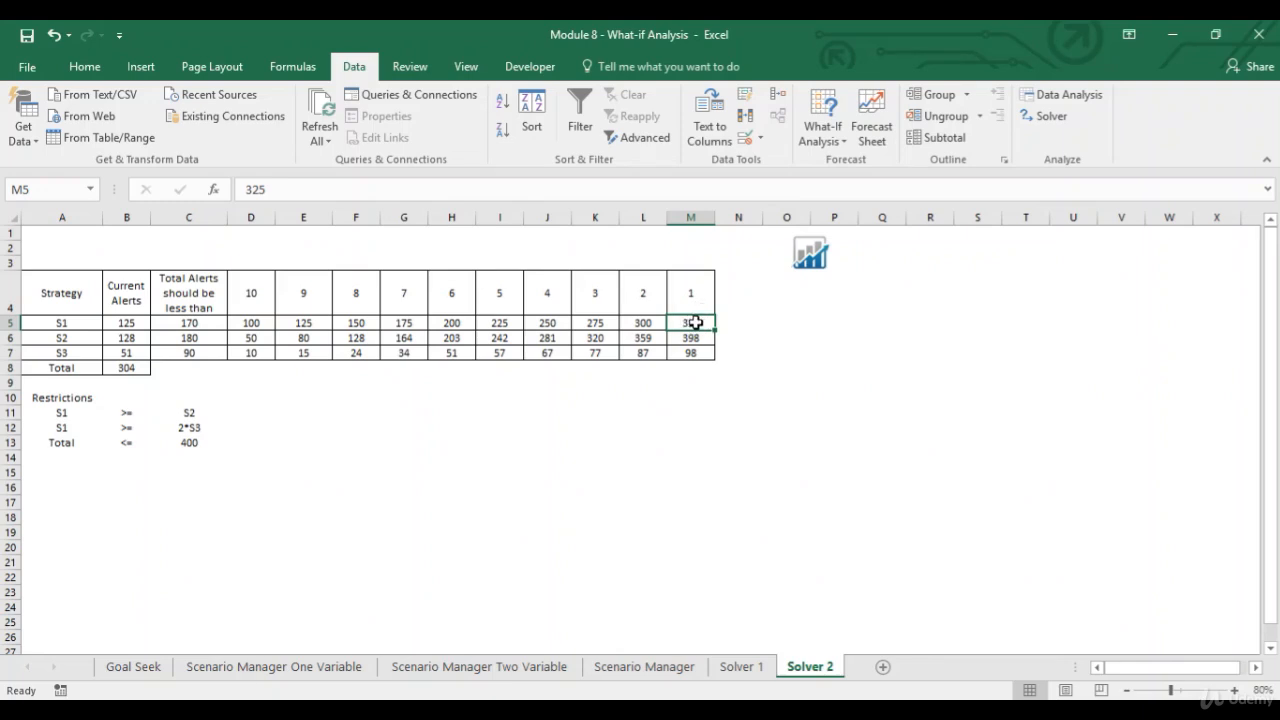
left_click(645, 303)
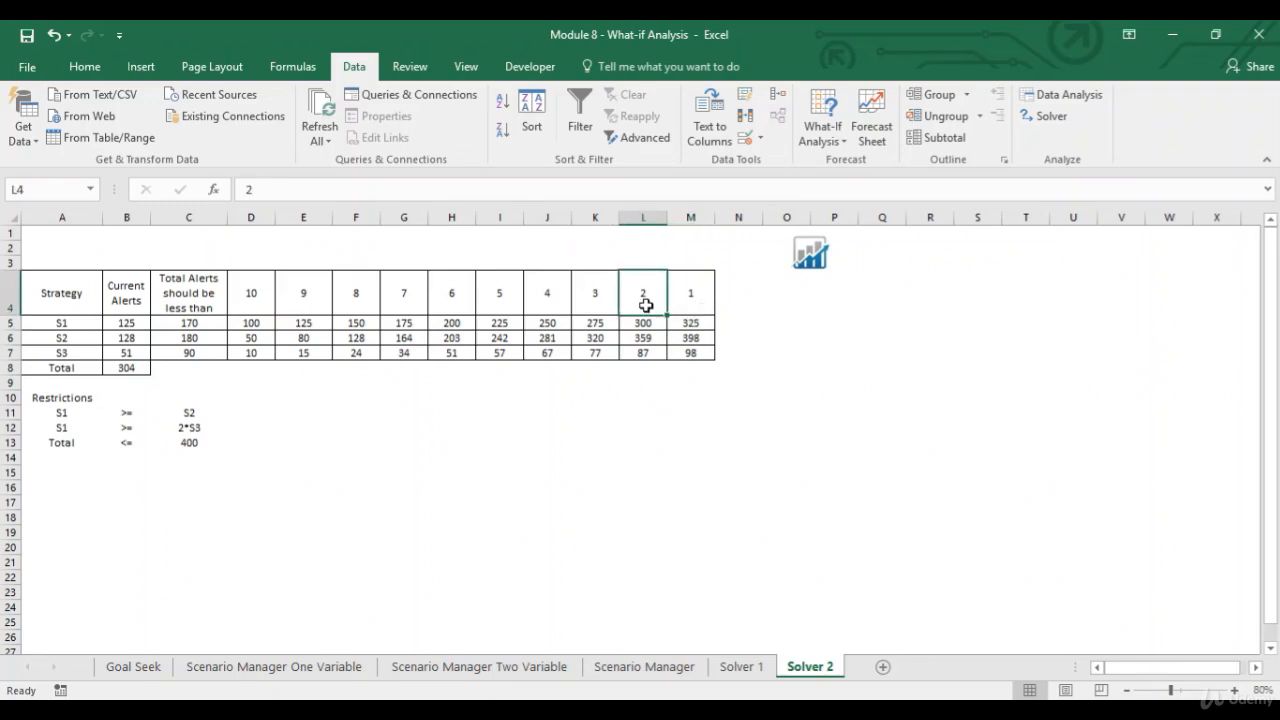
left_click(600, 296)
left_click(533, 292)
left_click(497, 297)
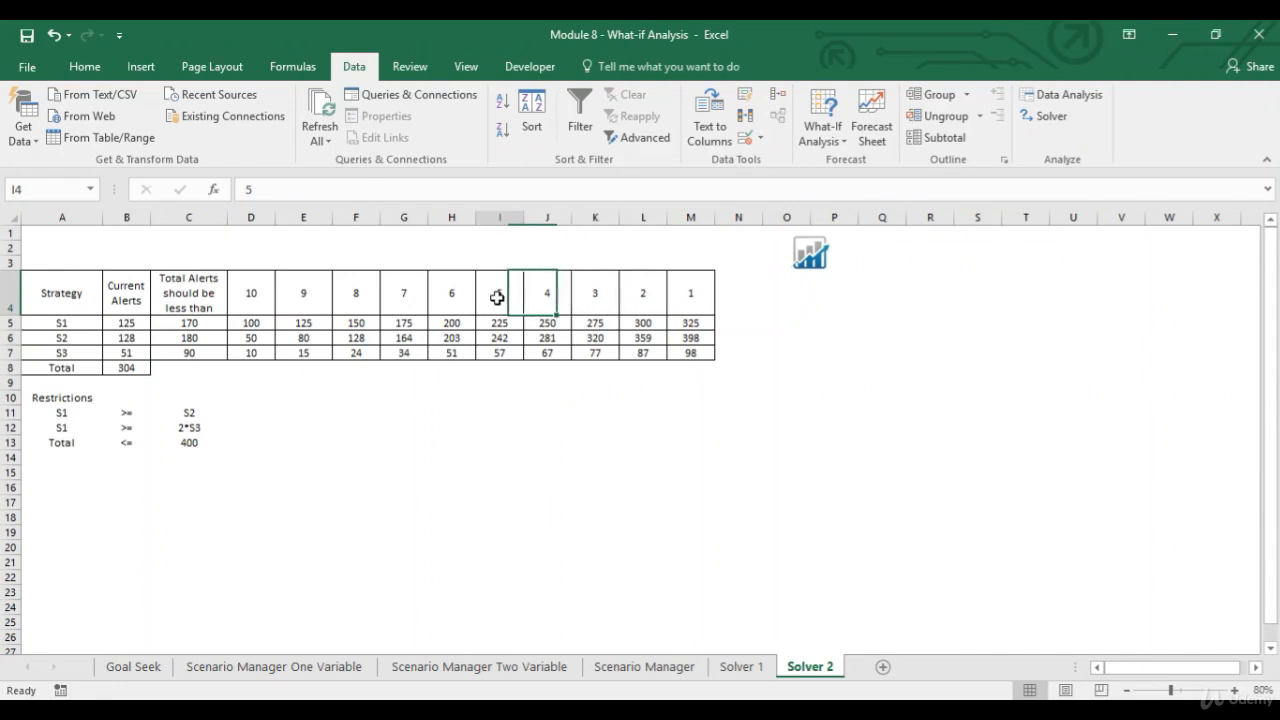
left_click(694, 309)
left_click(691, 338)
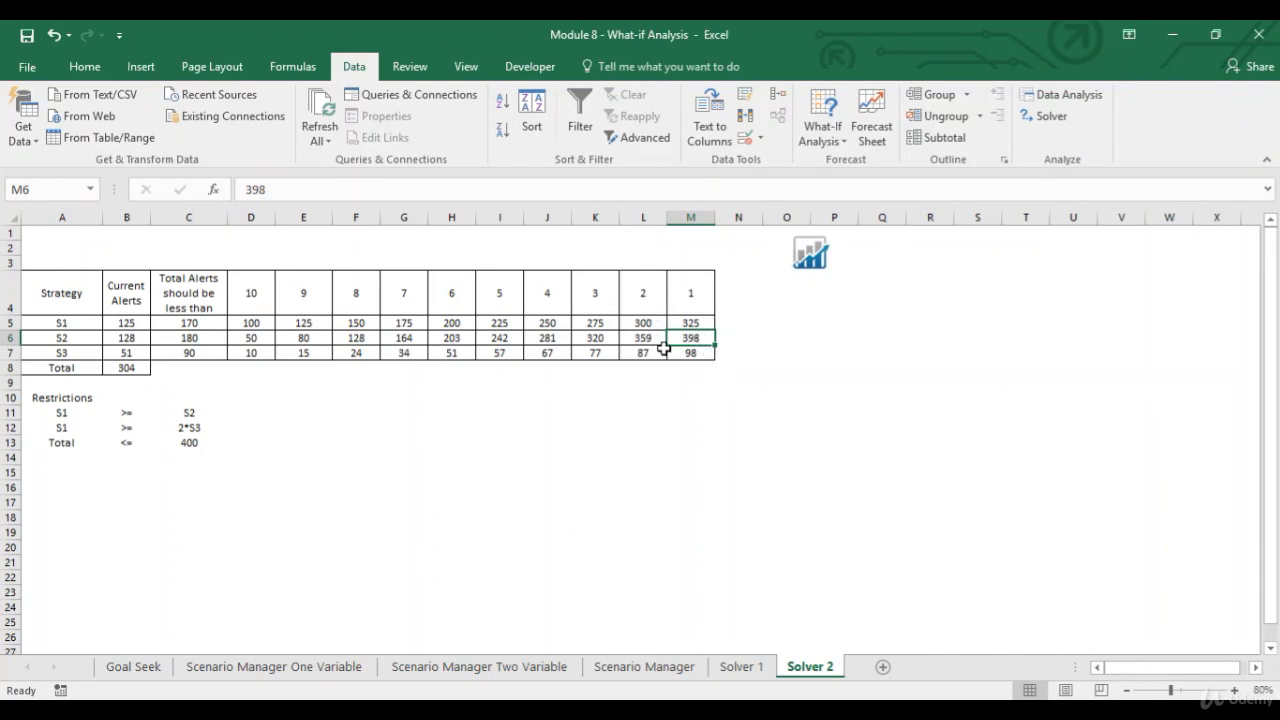
left_click(642, 323)
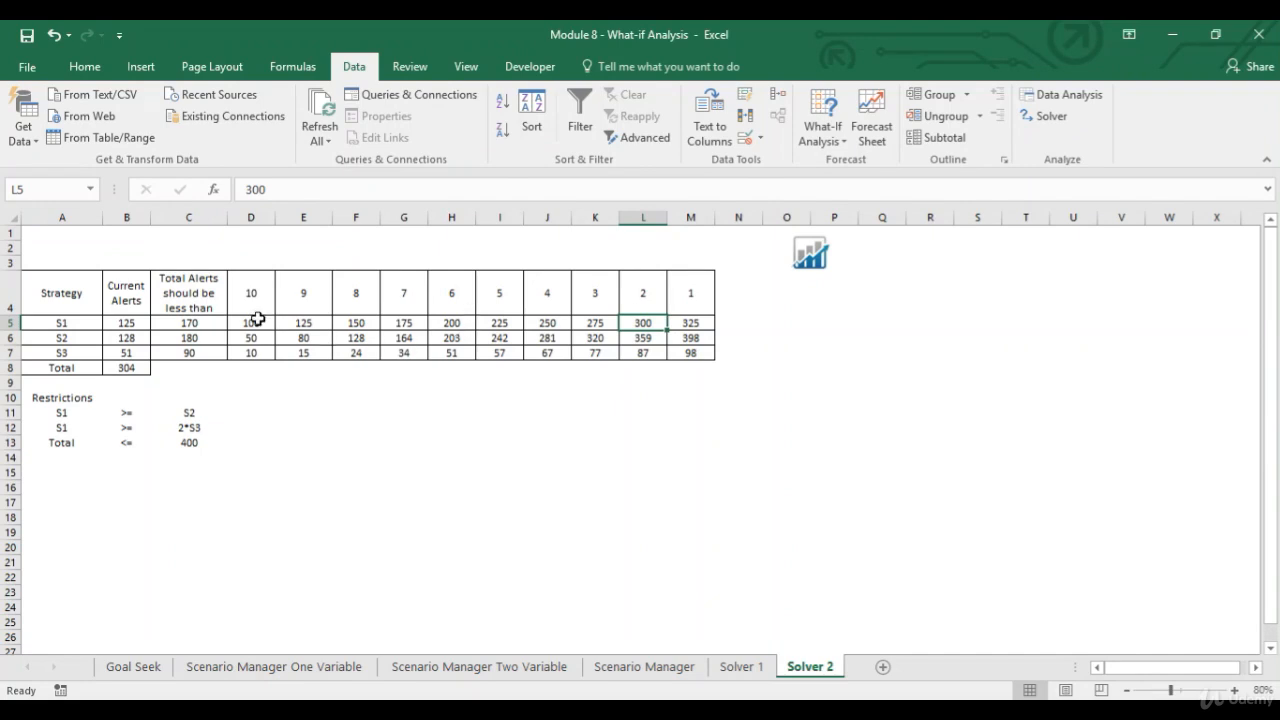
left_click(317, 322)
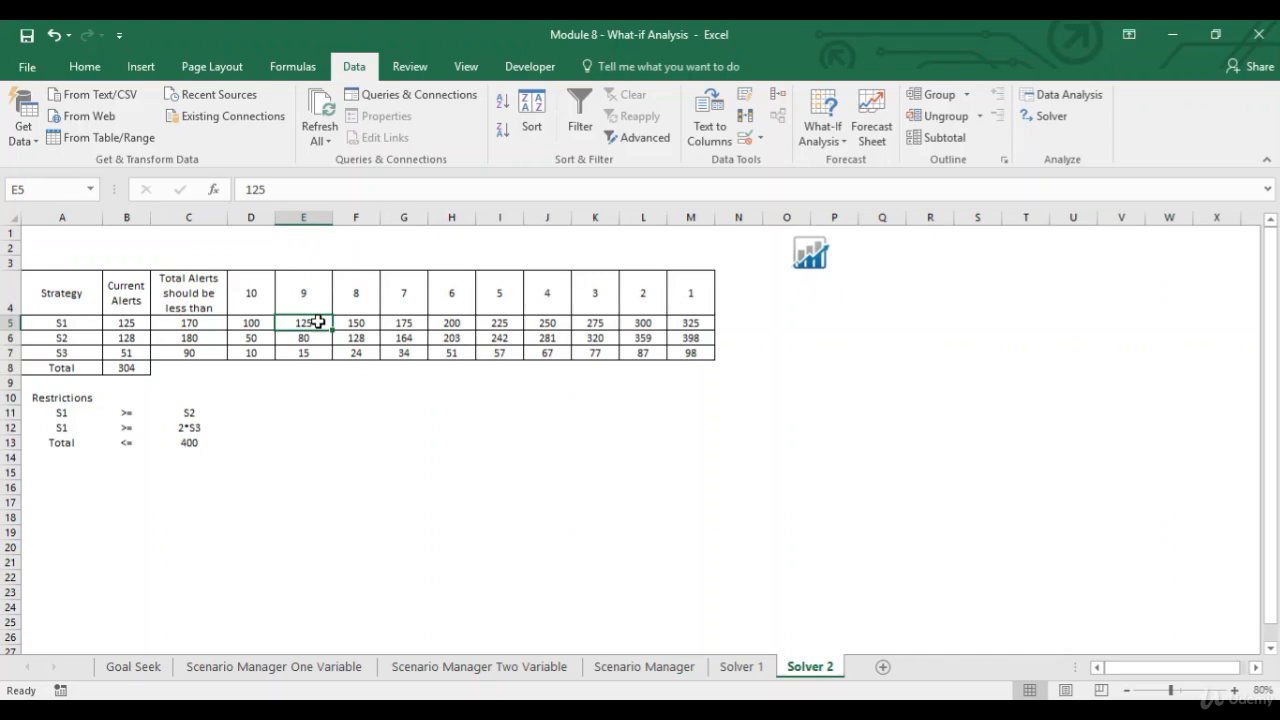
left_click(249, 323)
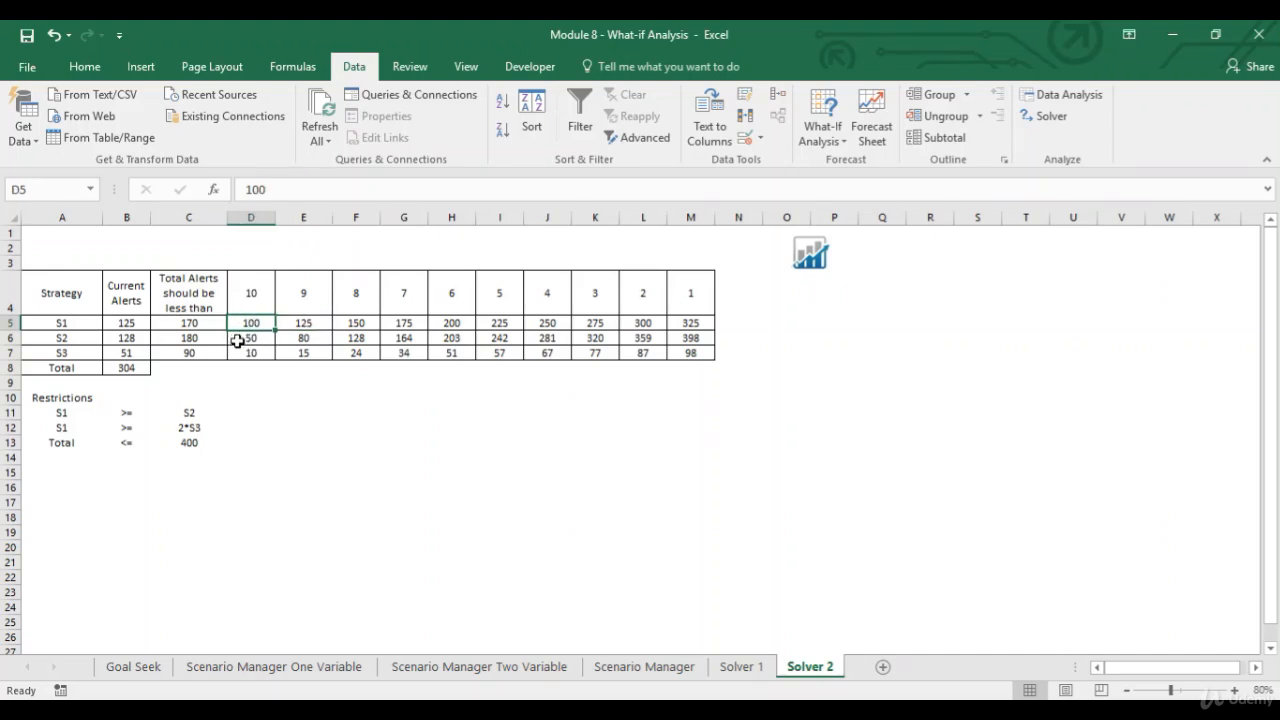
- Compare the current alerts of S1, S2 and S3 with the matching values and column headings in the 10-to-1 table
left_click(59, 471)
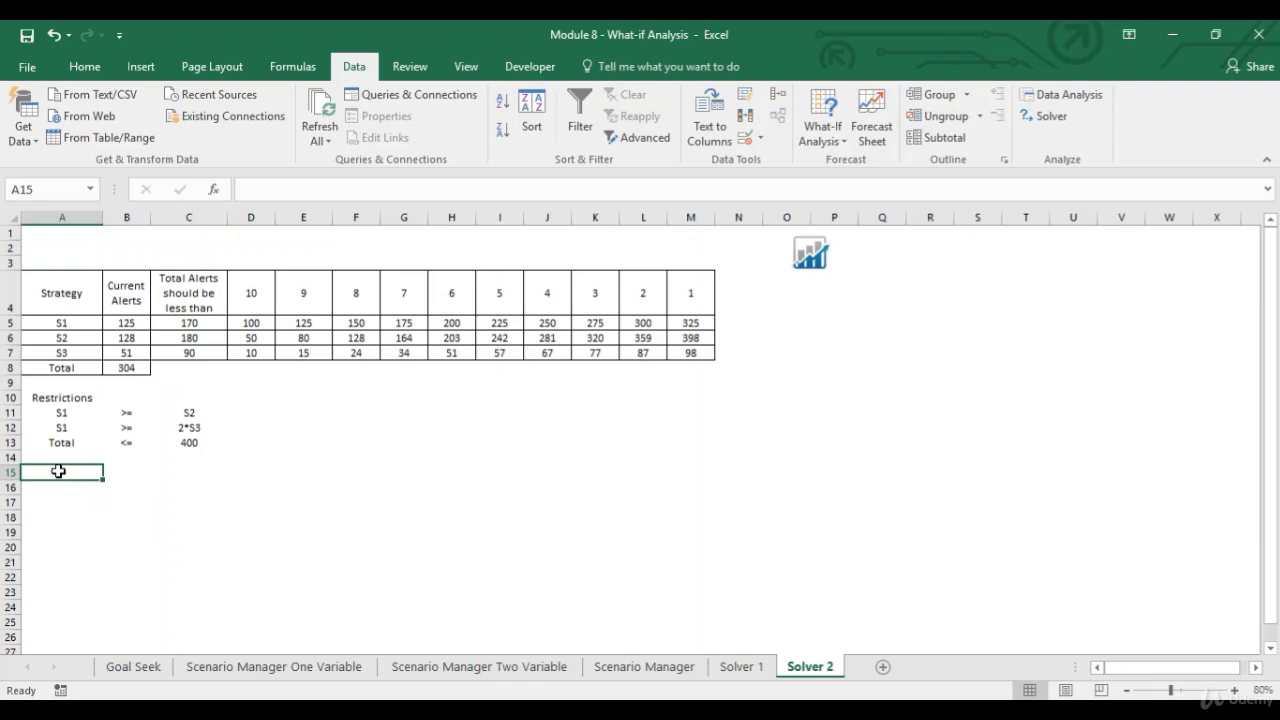
left_click(126, 353)
left_click(128, 324)
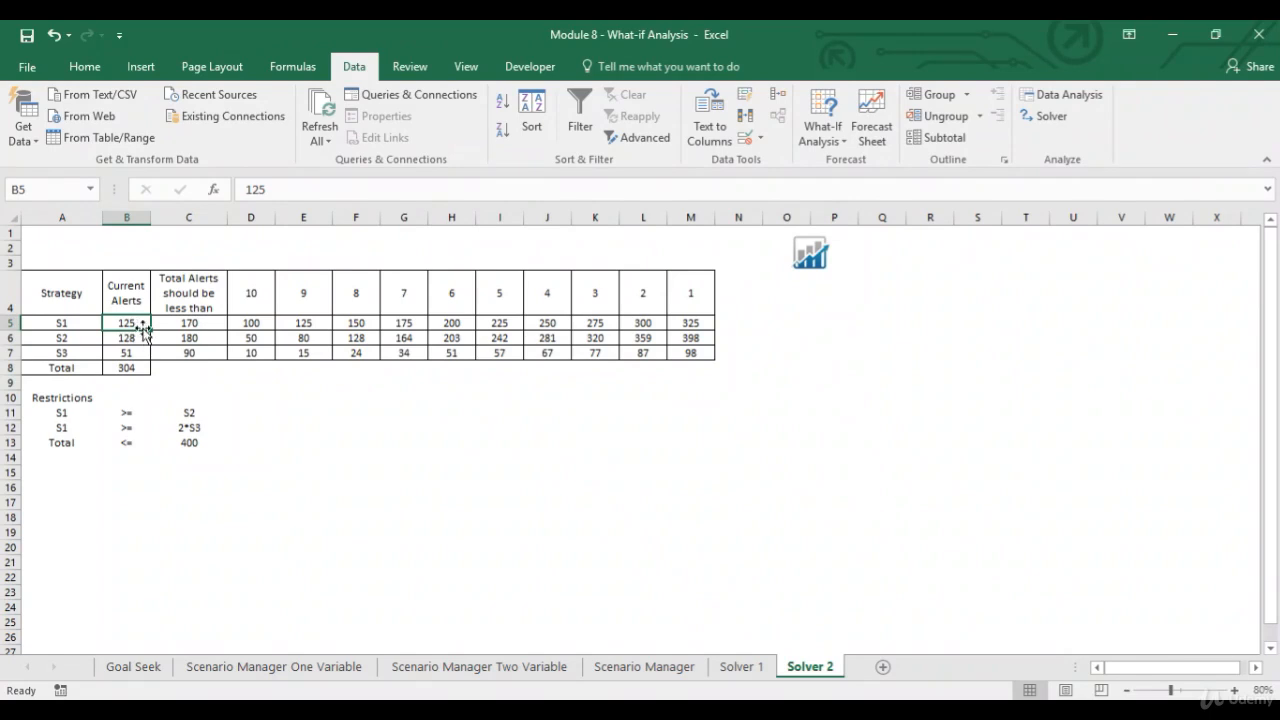
left_click(318, 323)
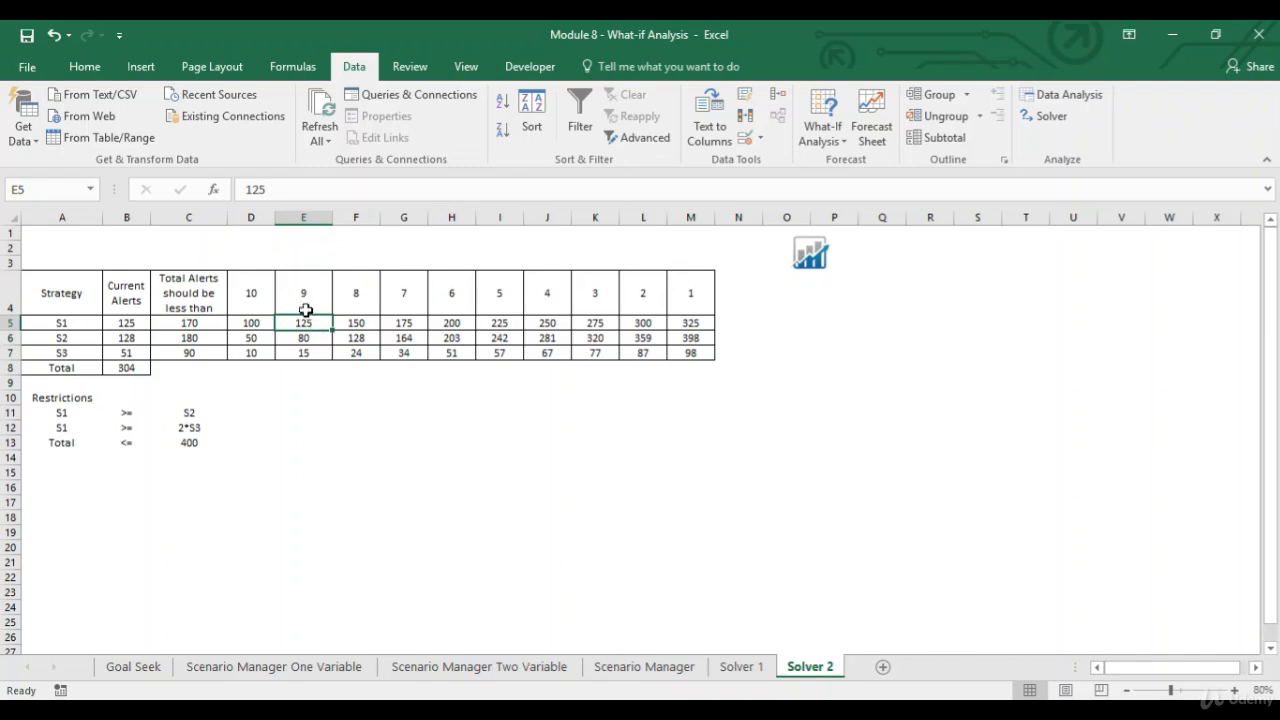
left_click(137, 323)
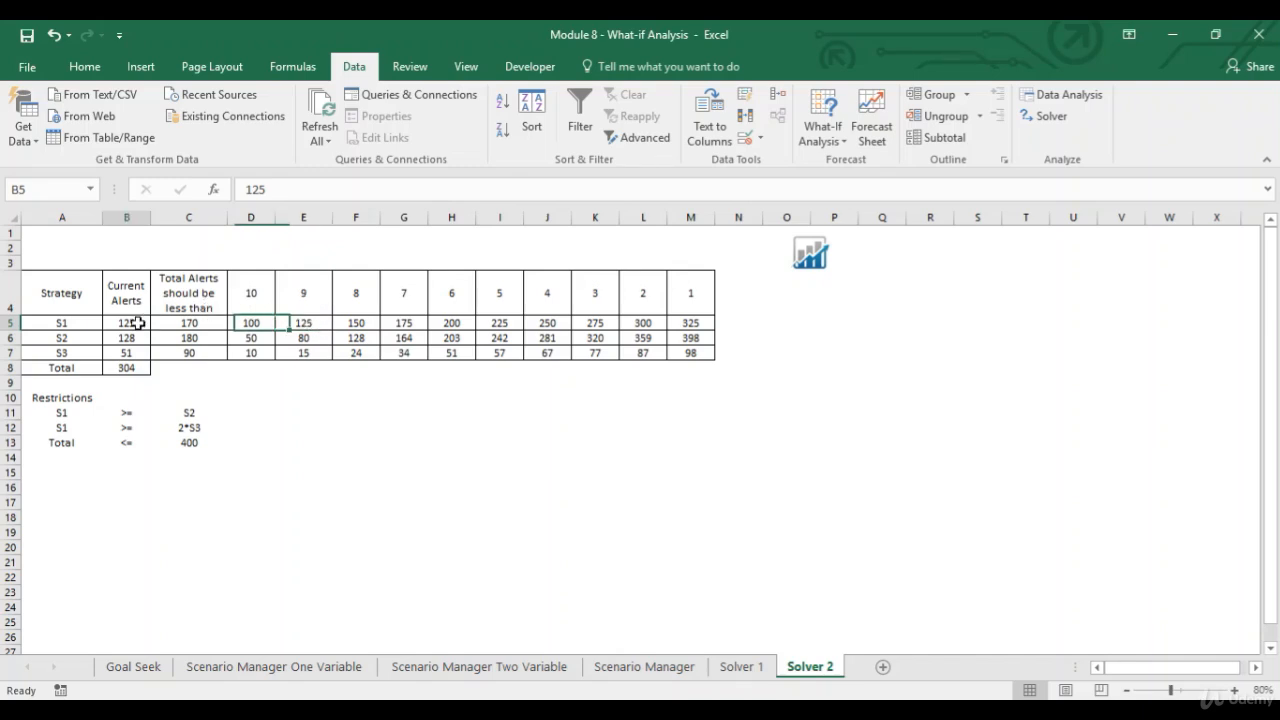
left_click(137, 338)
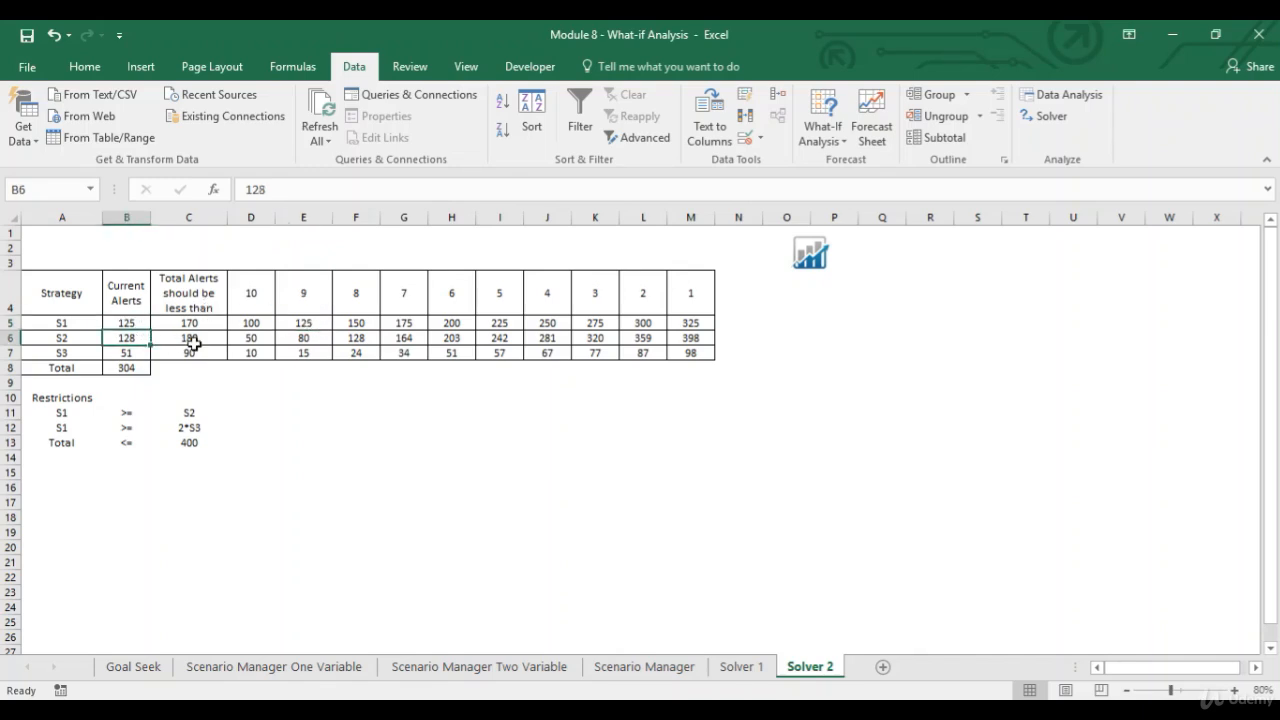
left_click(357, 338)
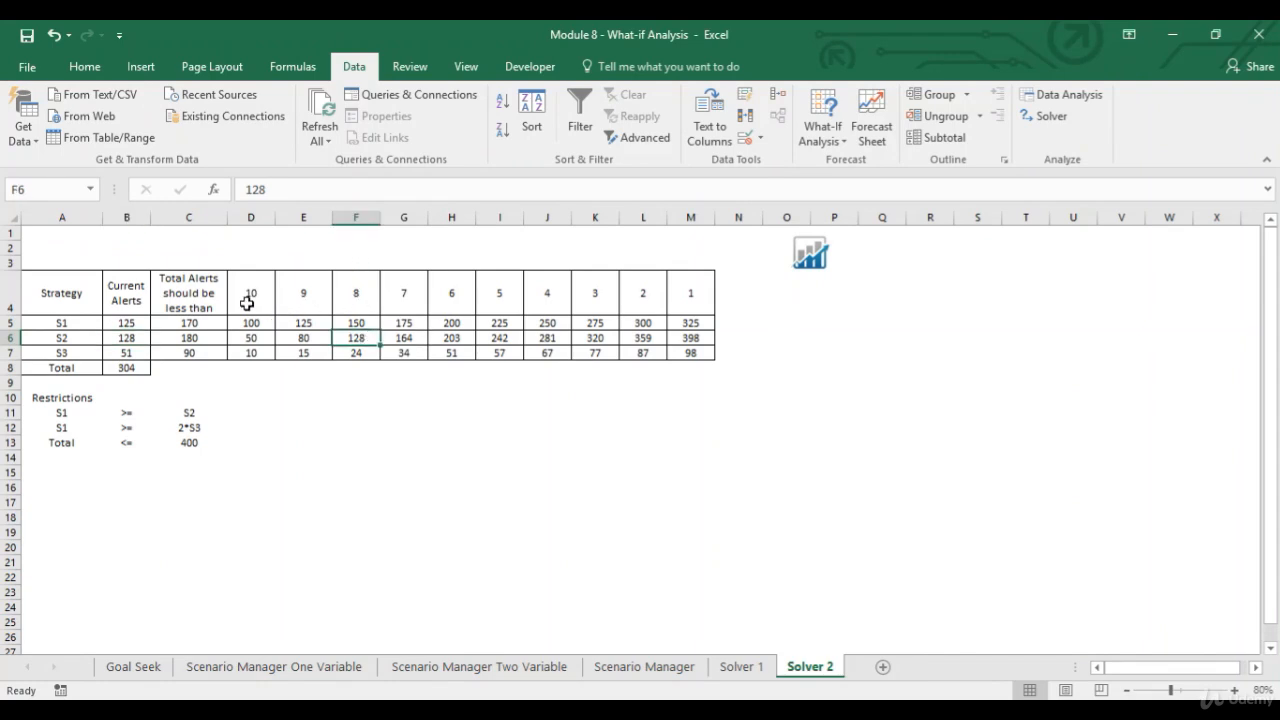
left_click(131, 354)
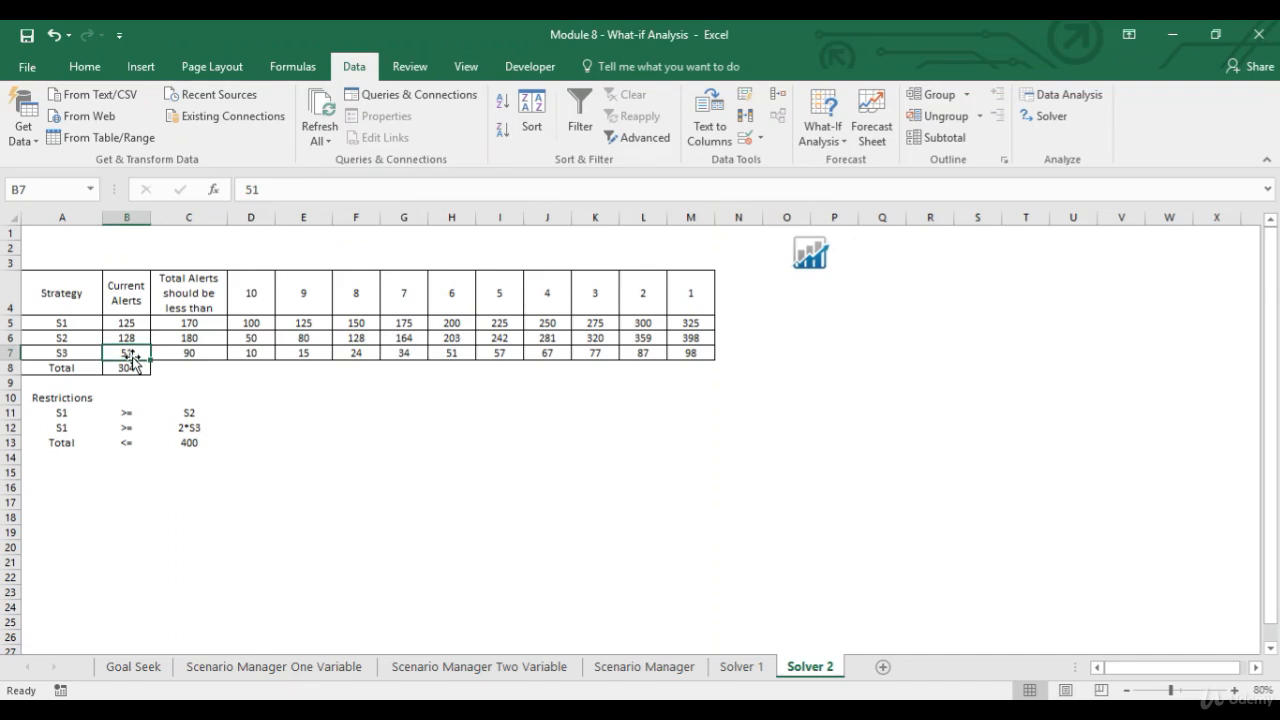
left_click(451, 354)
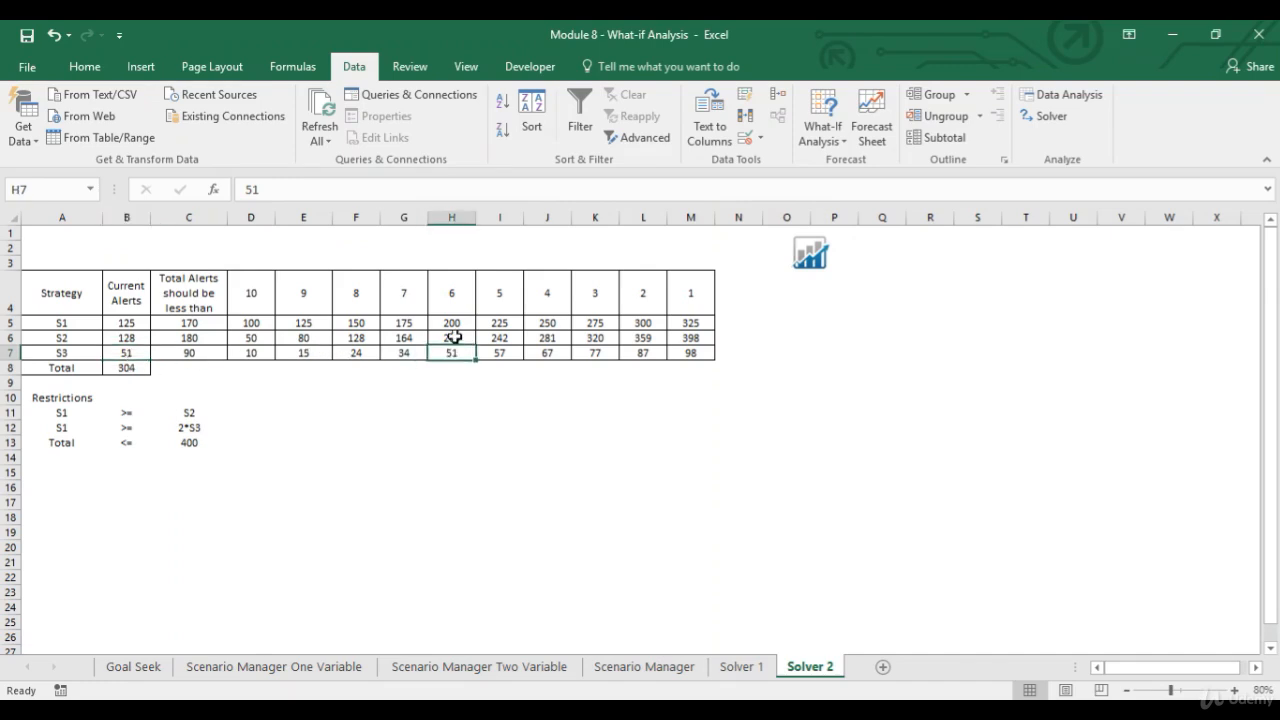
left_click(456, 294)
left_click_drag(455, 295, 267, 311)
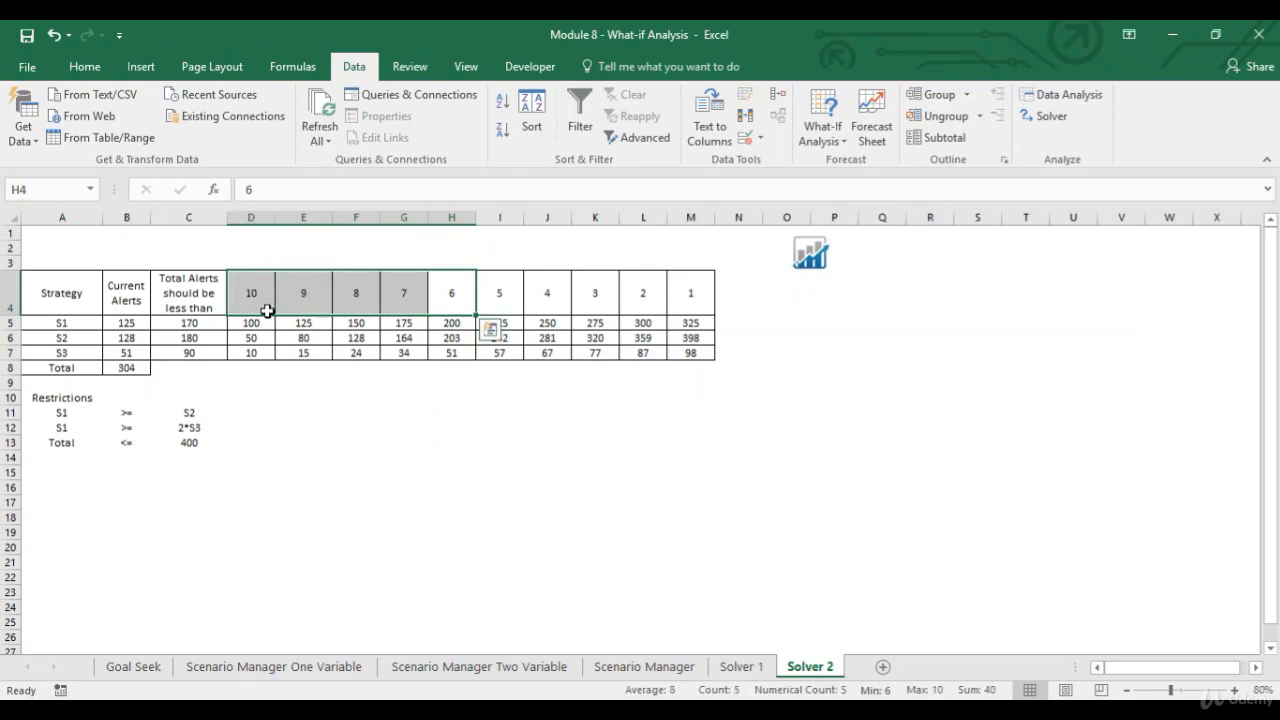
- Compare the total current alerts in B8 and its formula with the Total restriction in C13
left_click(78, 355)
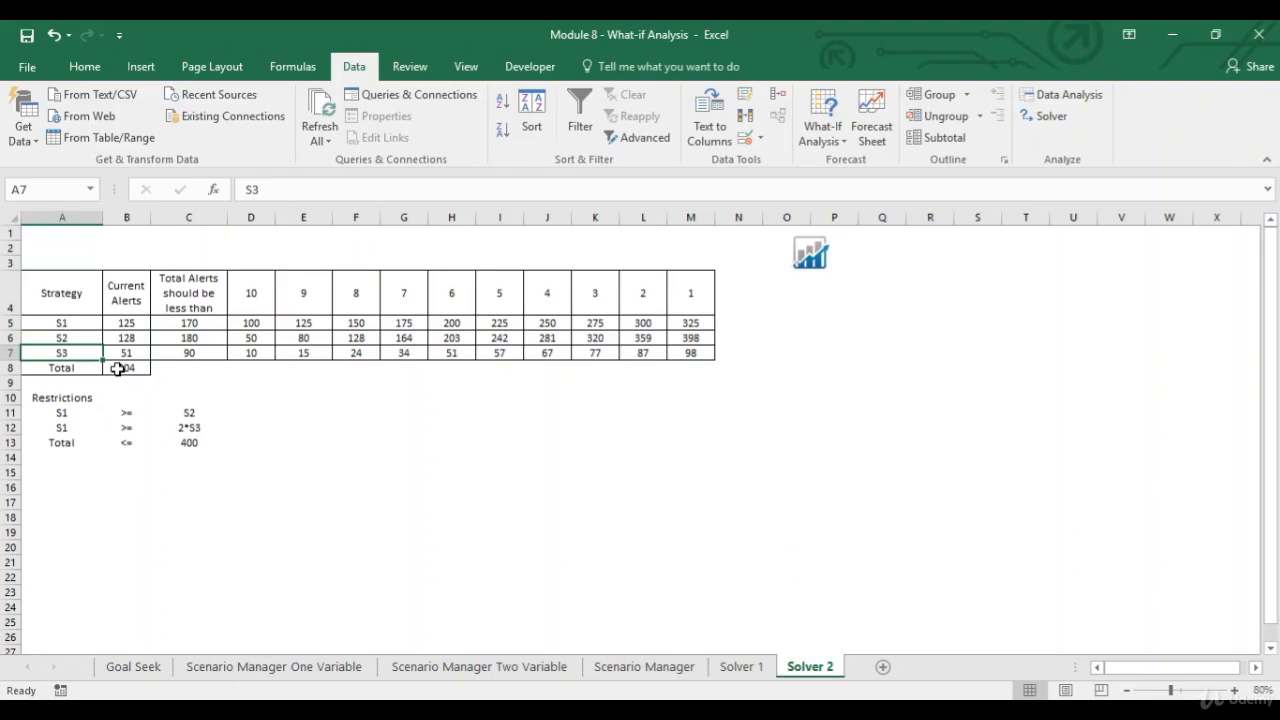
left_click(124, 367)
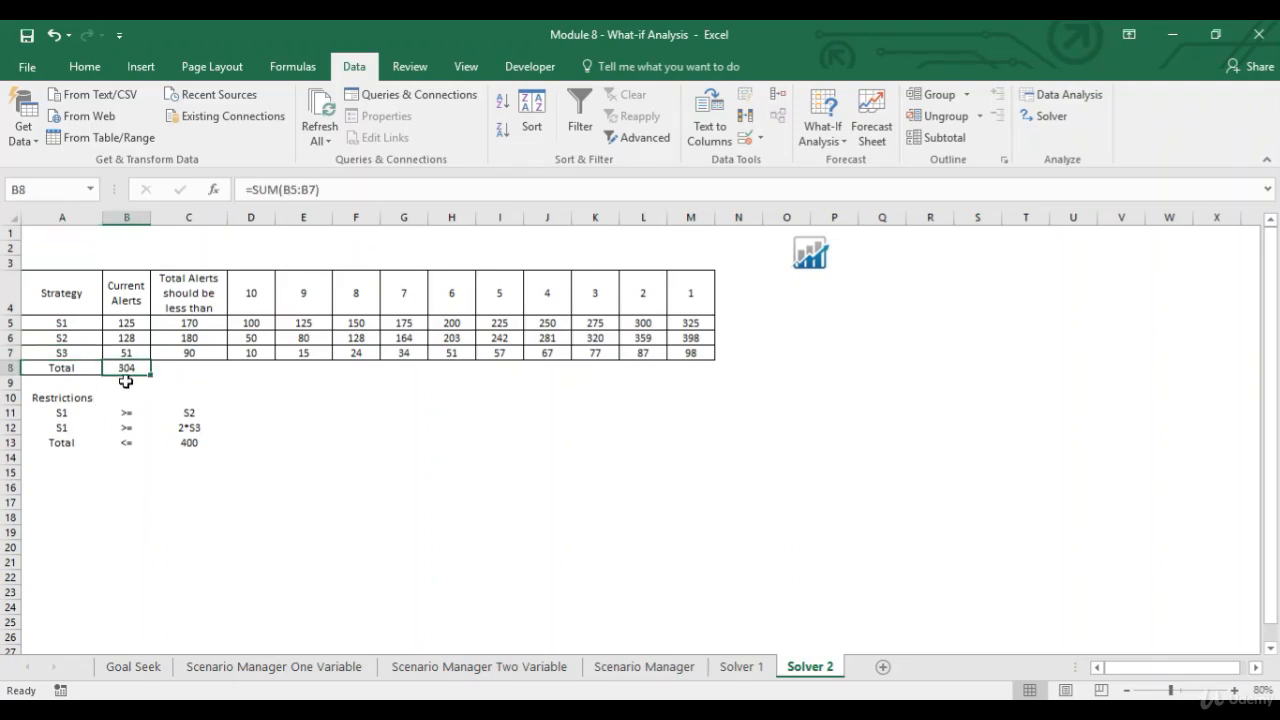
left_click(190, 445)
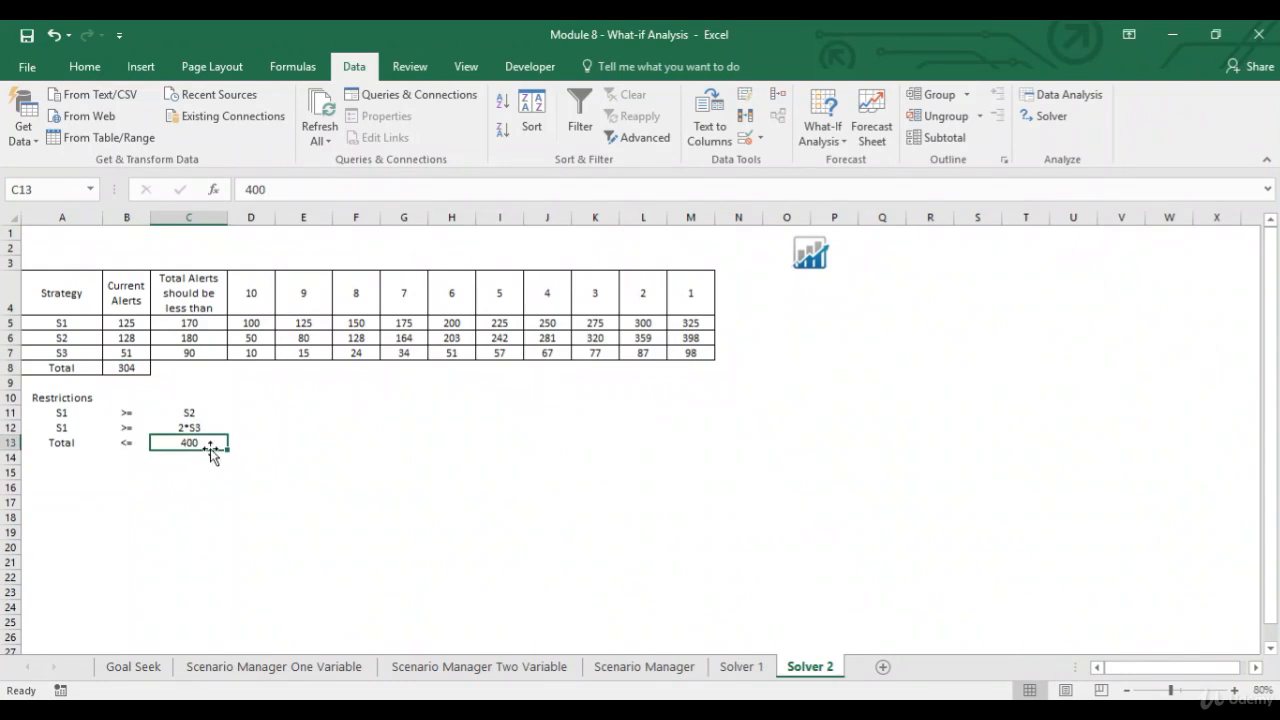
left_click(138, 370)
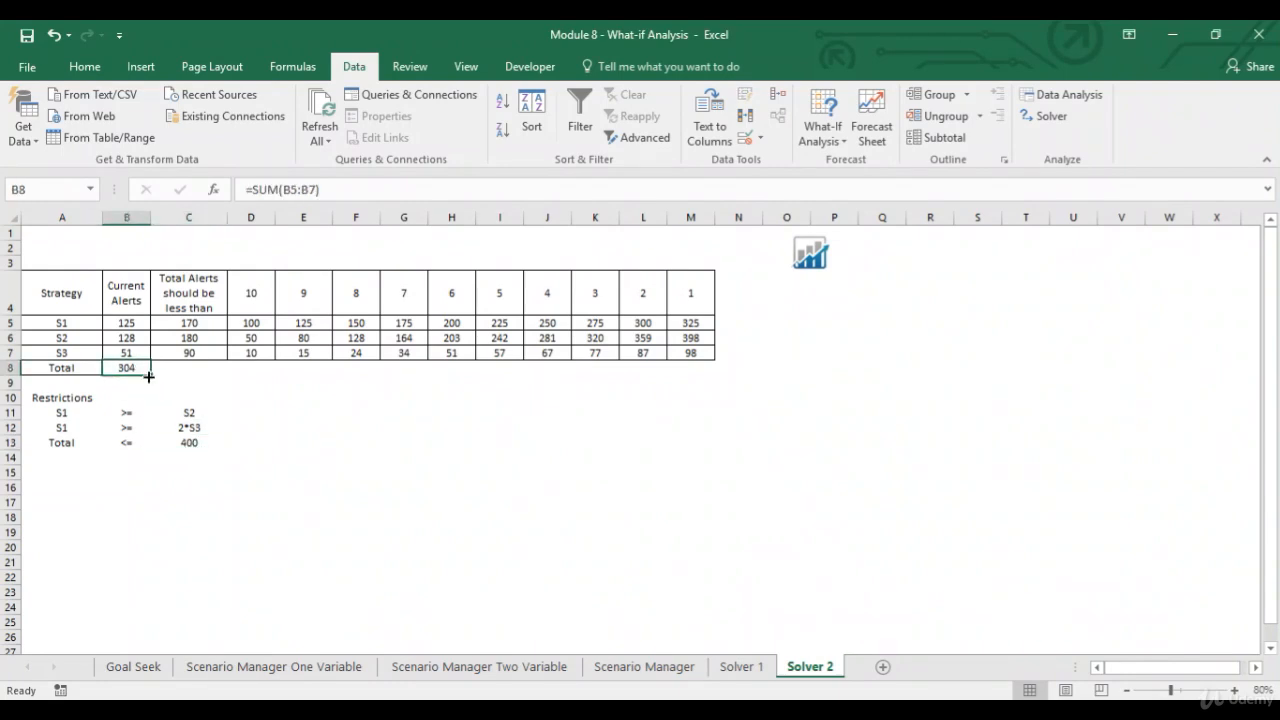
left_click(196, 443)
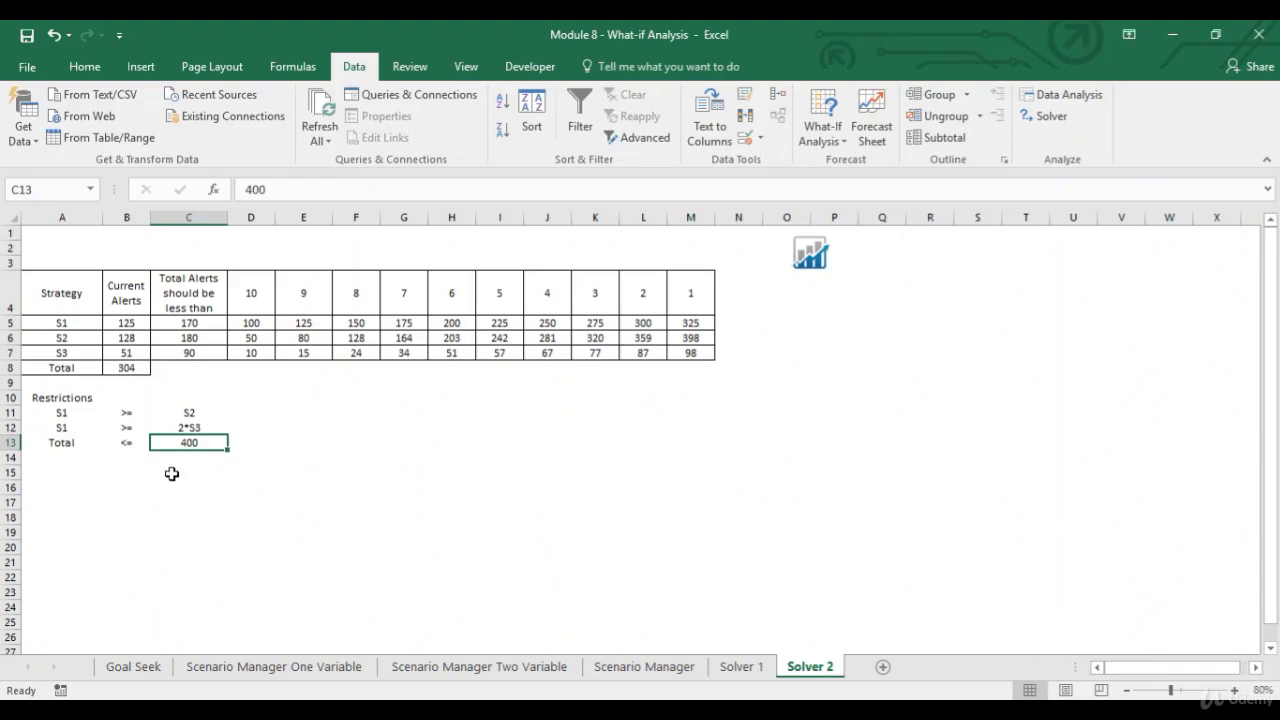
left_click(95, 474)
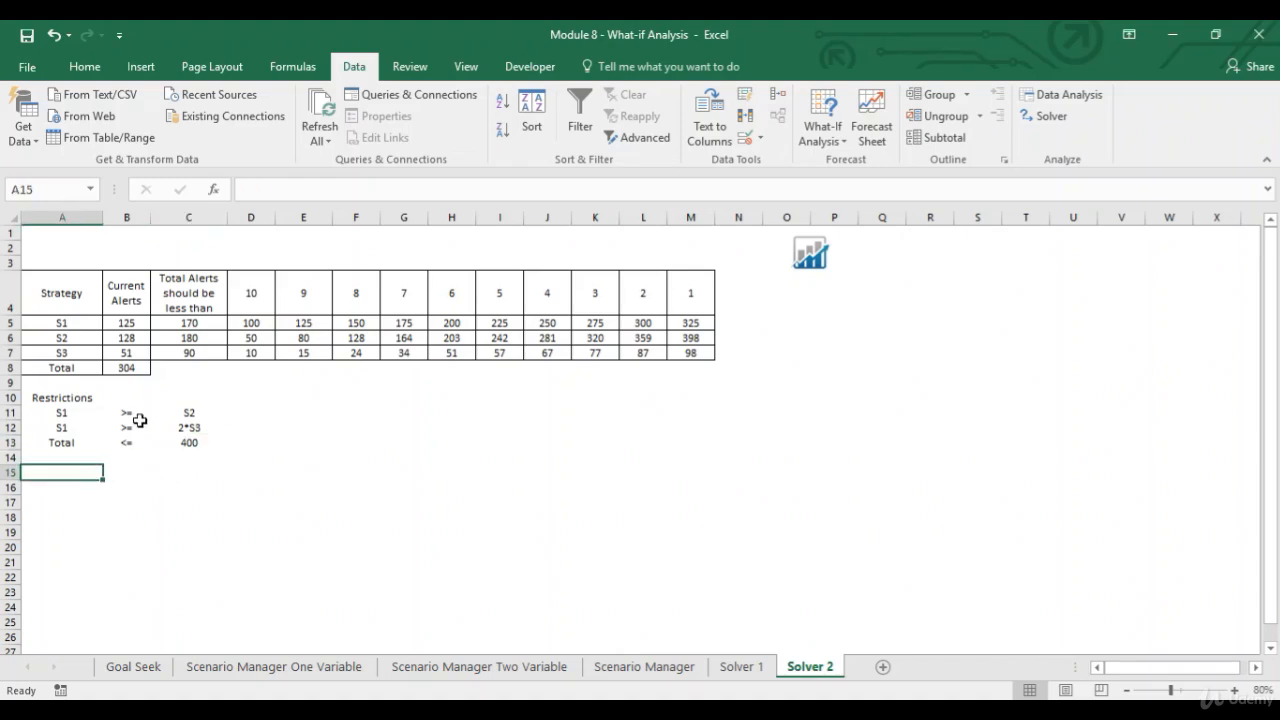
- Examine the restrictions of S1 against S2 and 2*S3, and the Total Alerts limits for each strategy in C5 to C7
left_click(58, 412)
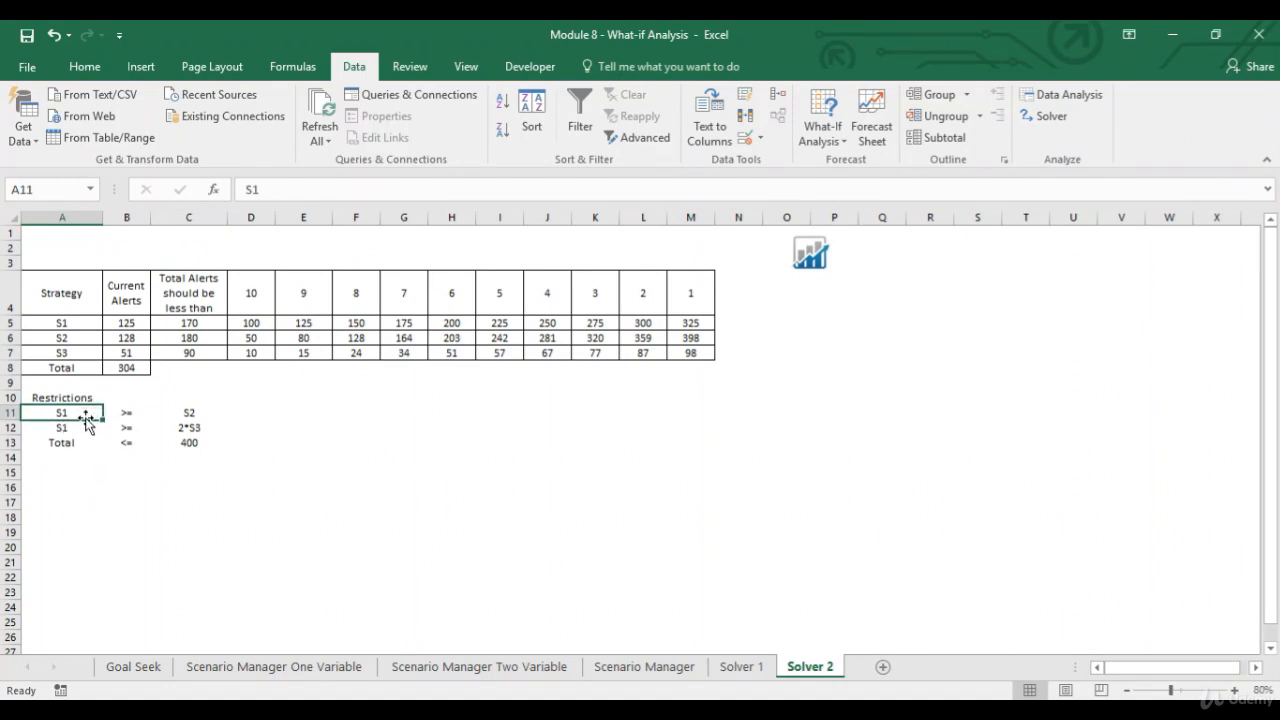
left_click(189, 418)
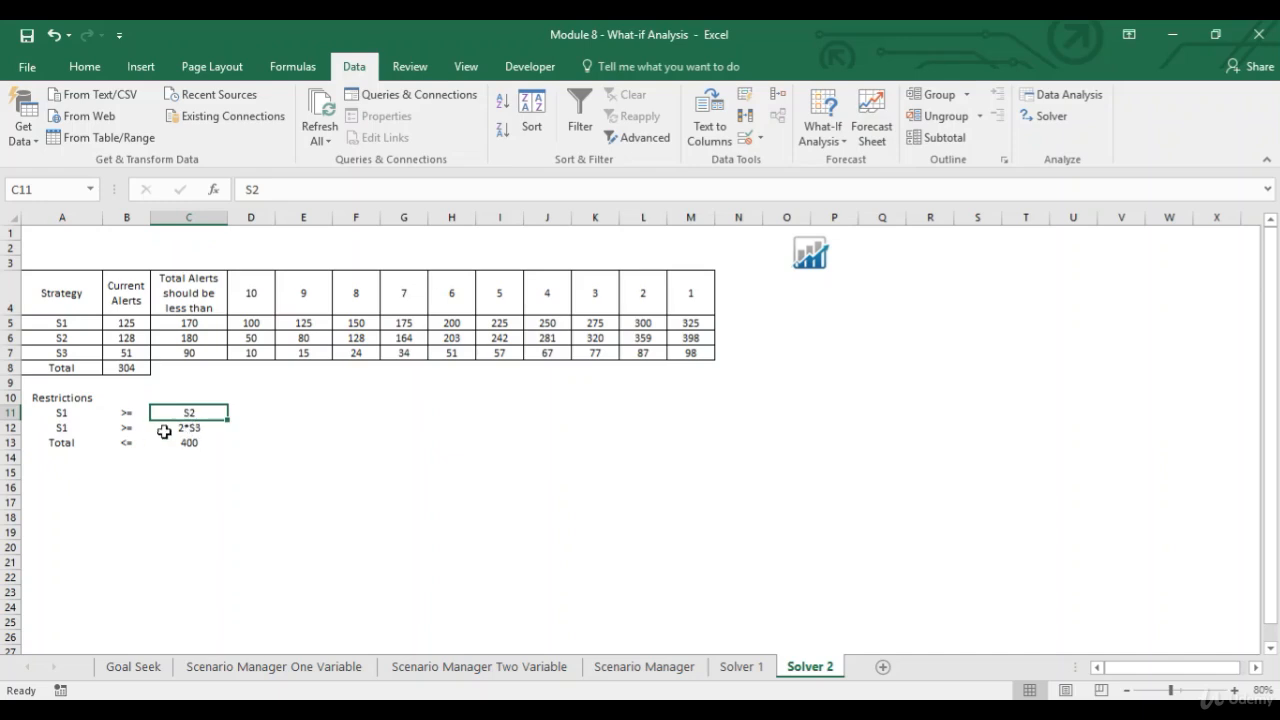
left_click(65, 430)
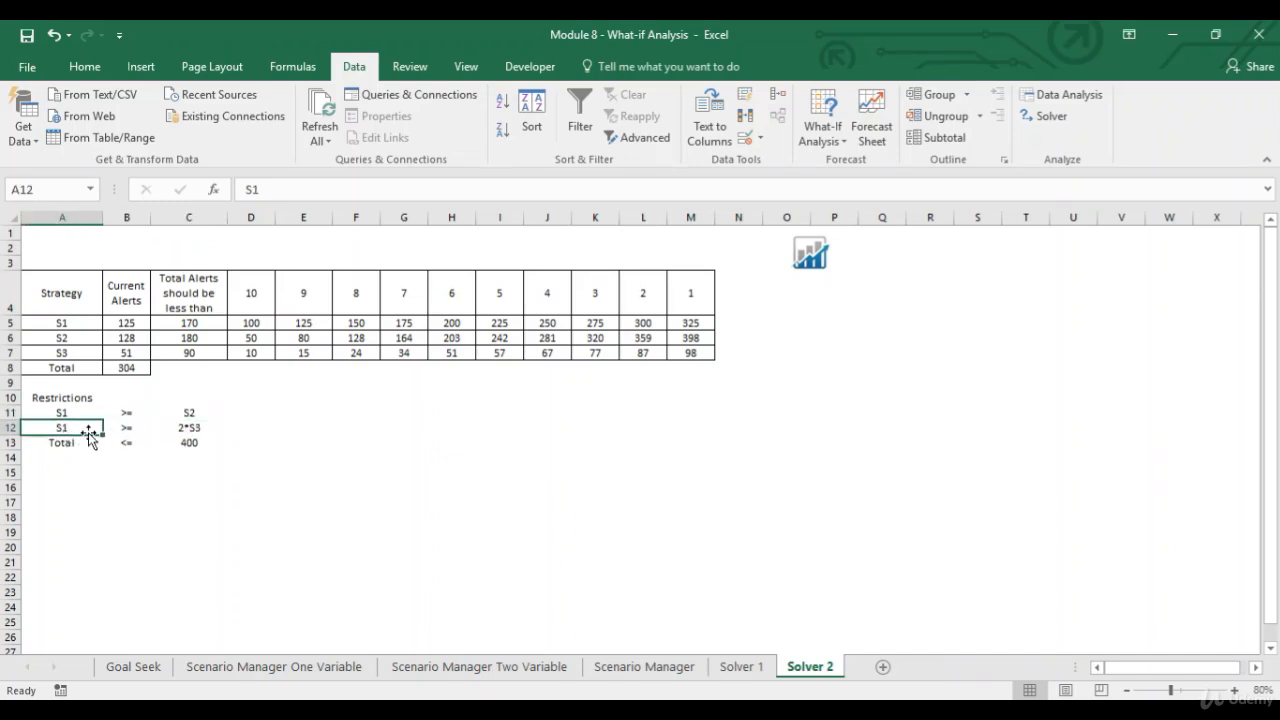
left_click(197, 427)
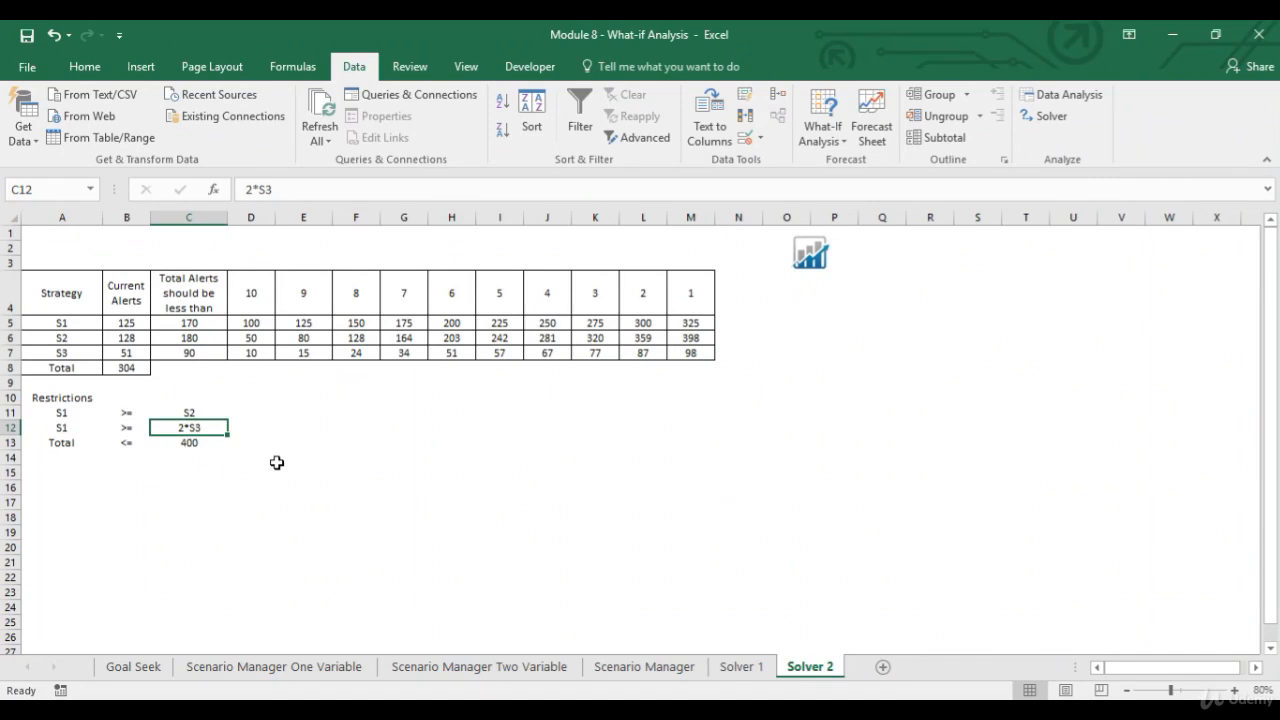
left_click(76, 412)
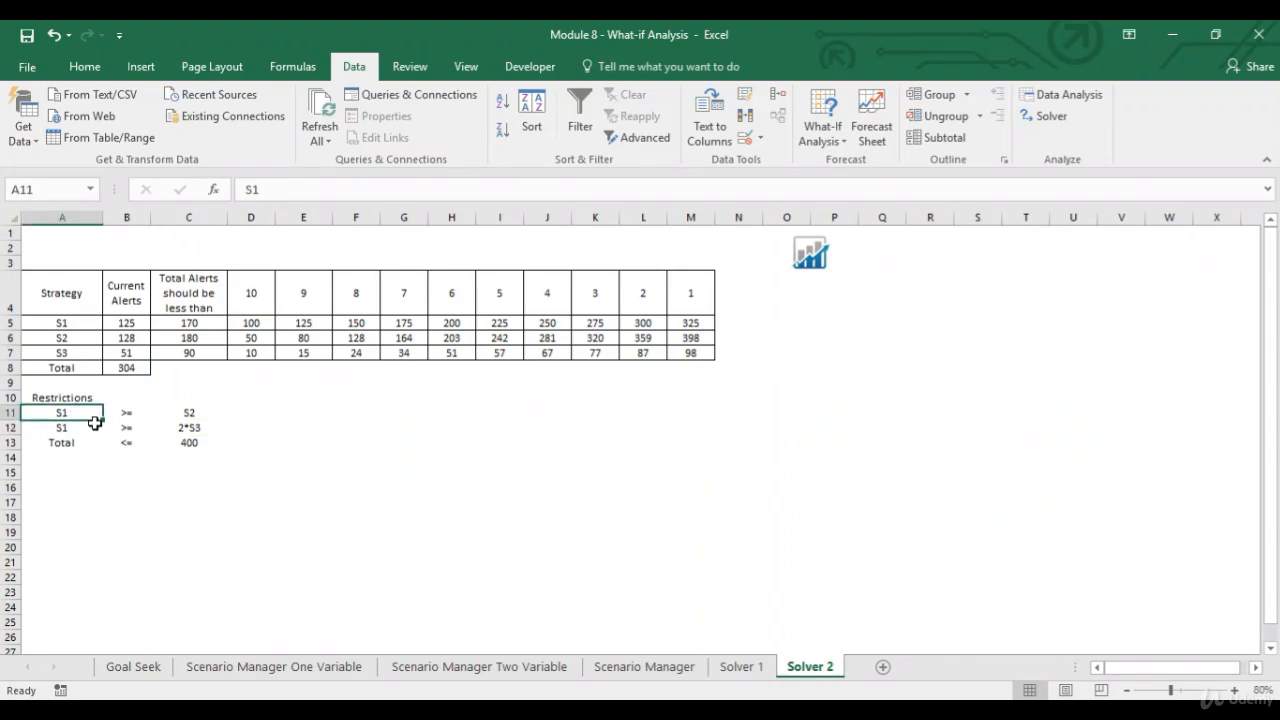
left_click(206, 325)
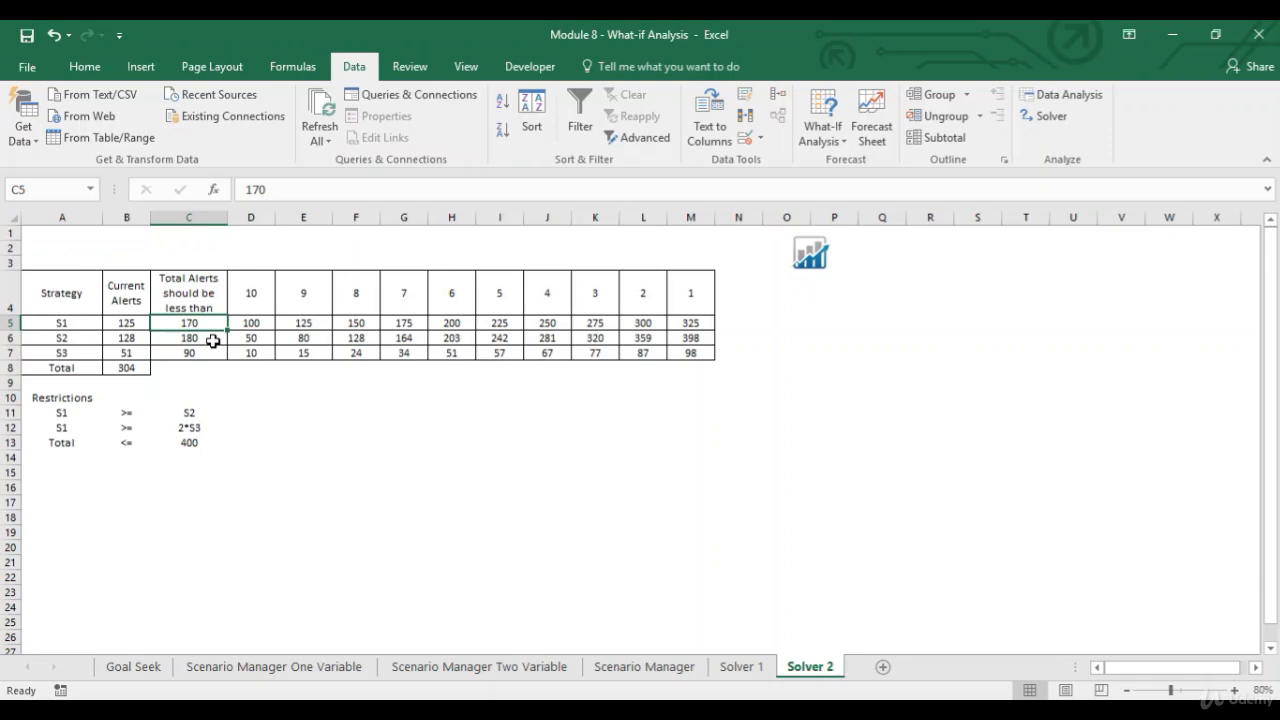
left_click(213, 341)
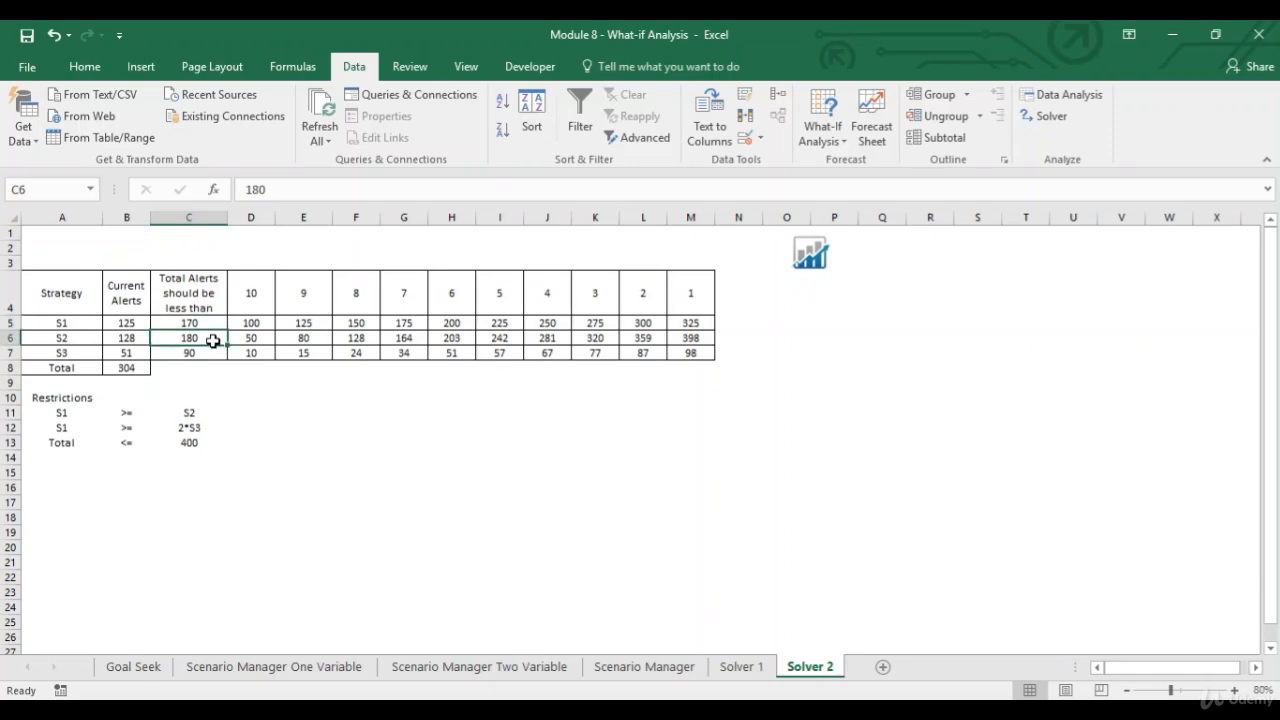
left_click(214, 353)
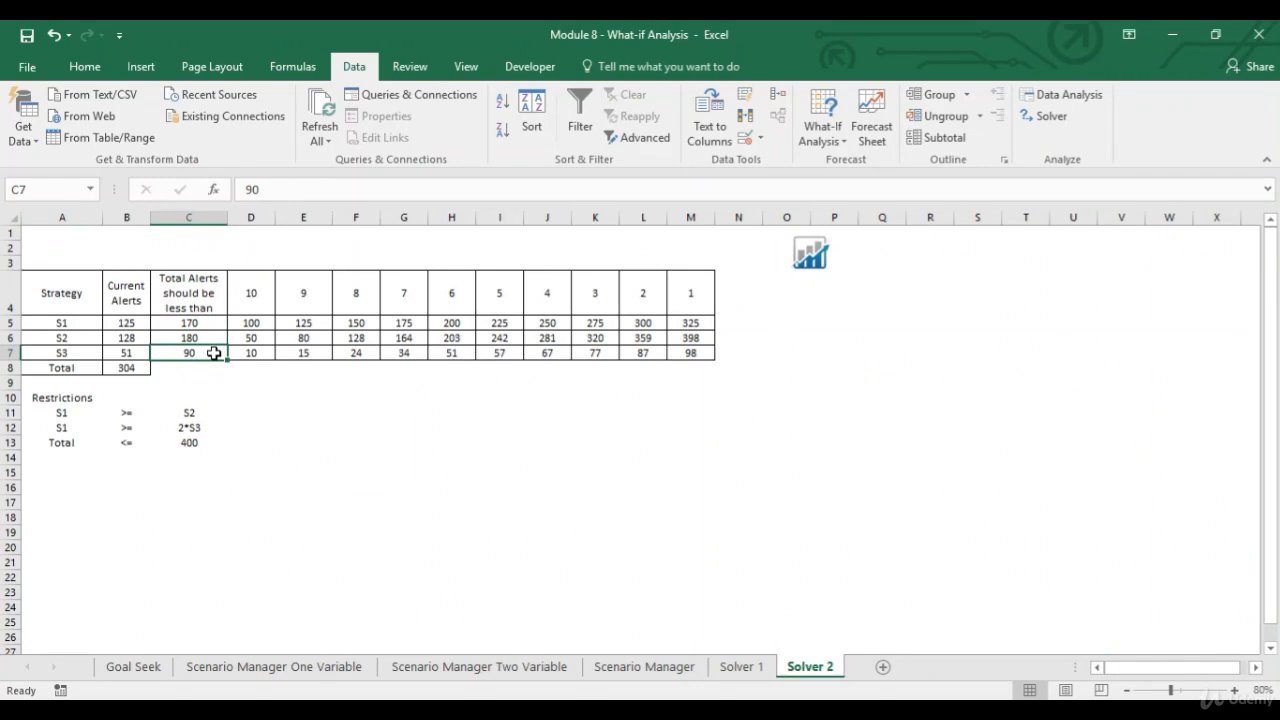
- Copy the strategy table and restrictions in A4:M12 to a second block starting at A17
left_click_drag(63, 289, 694, 437)
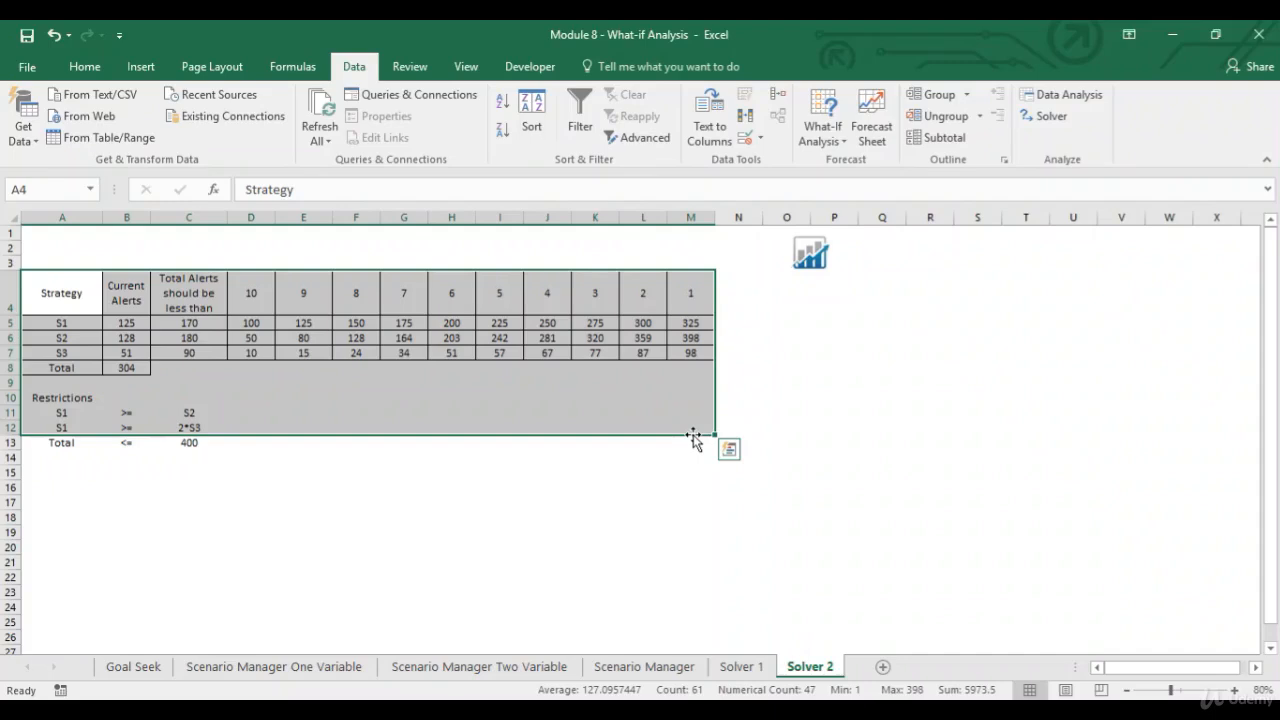
key("ctrl+c")
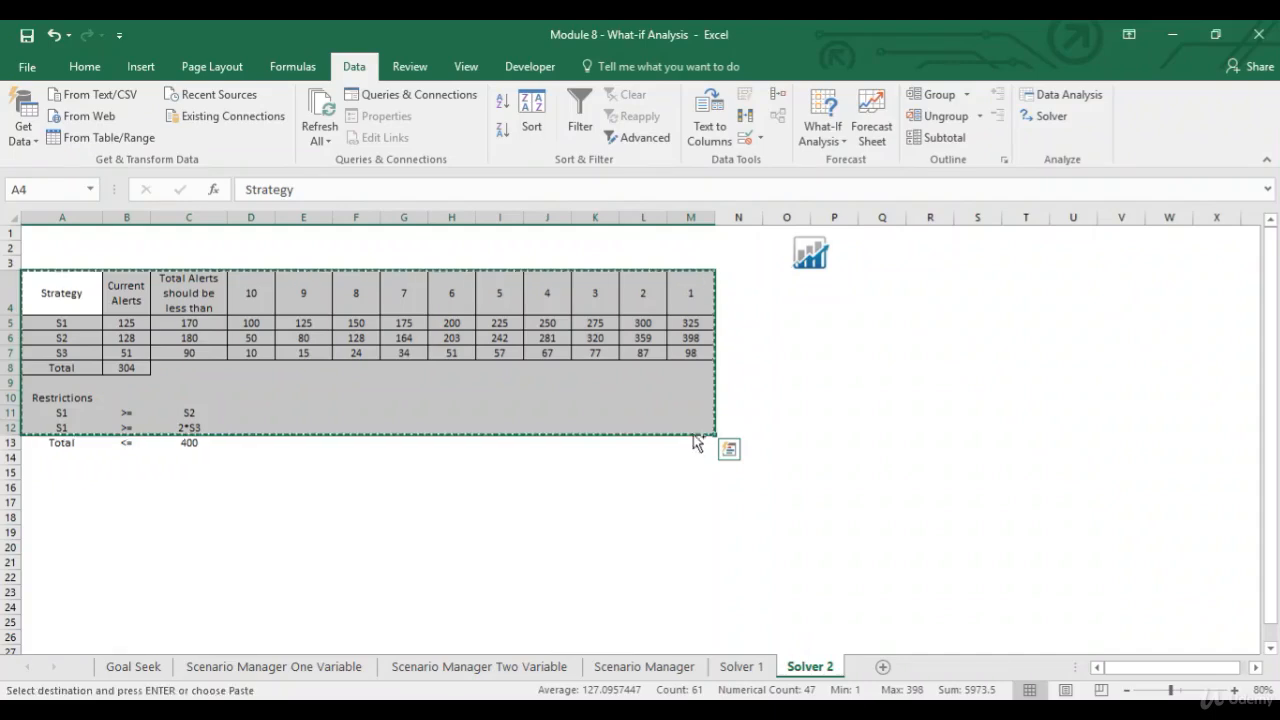
left_click(55, 499)
key("ctrl+v")
key("Escape")
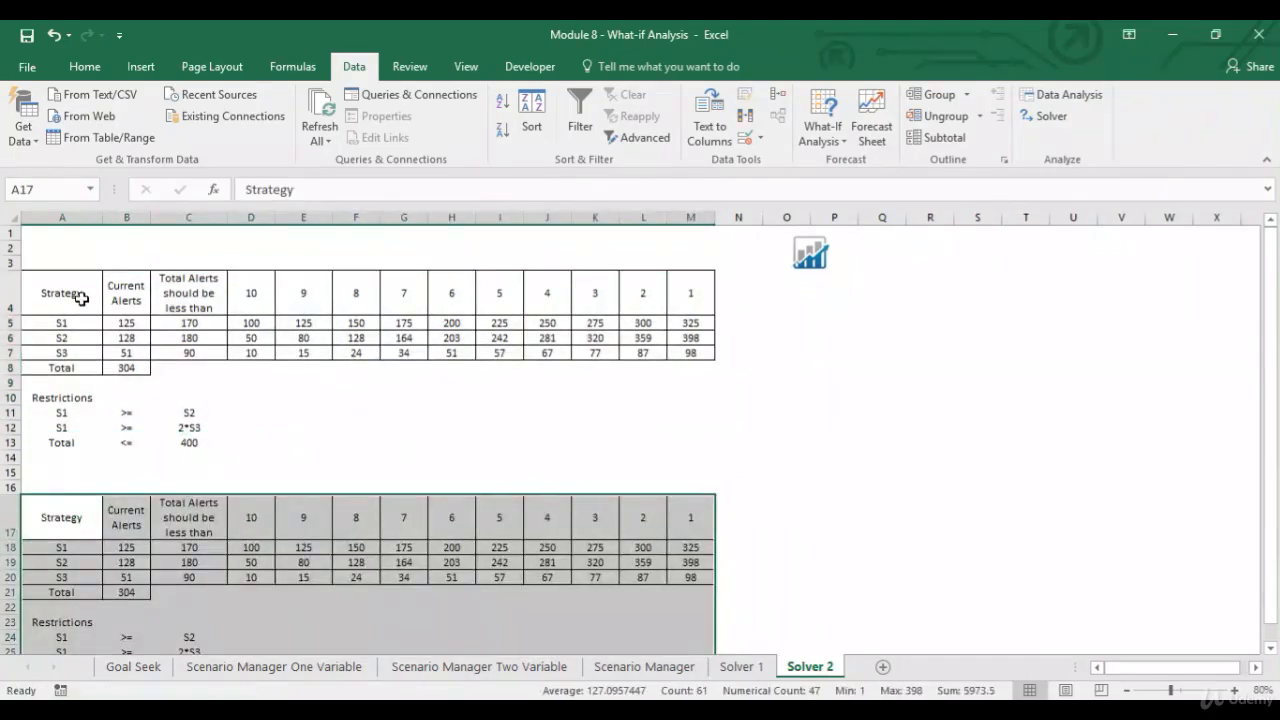
- Set up Solver with total alerts in B8 as the objective at a value of 400, by changing cells B5:B7
left_click(61, 293)
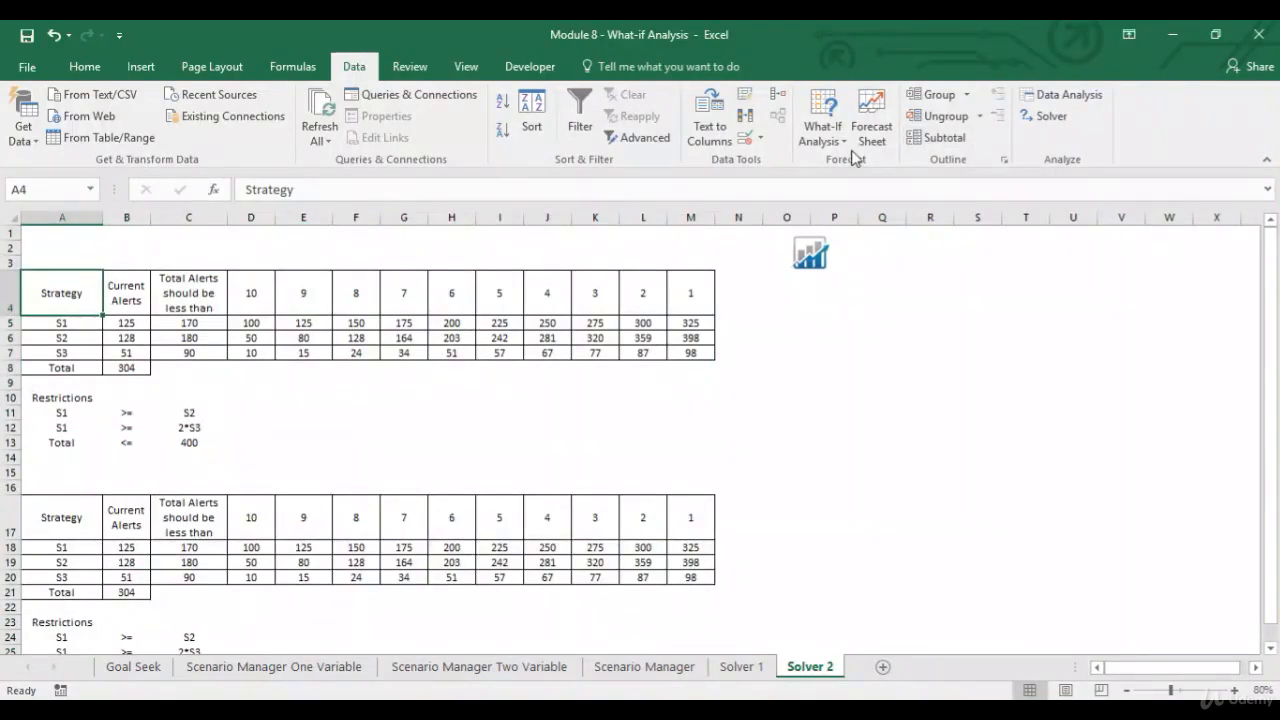
left_click(1046, 124)
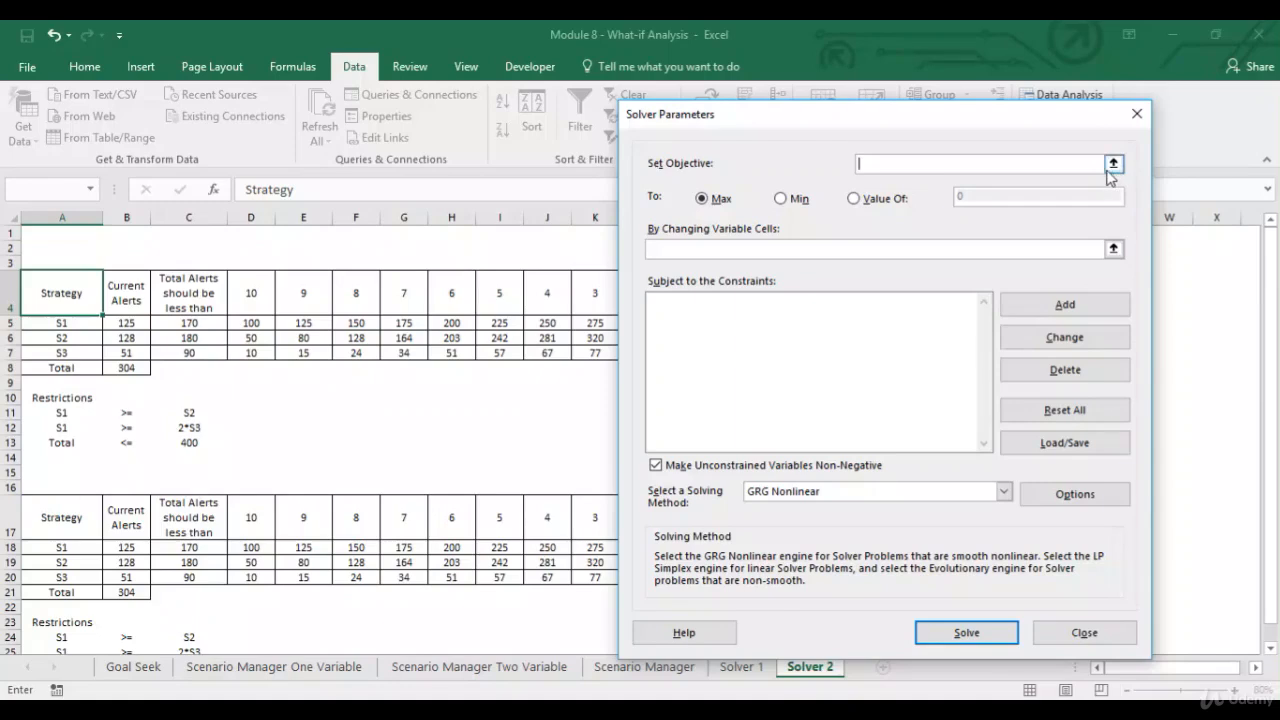
left_click(132, 368)
left_click(866, 200)
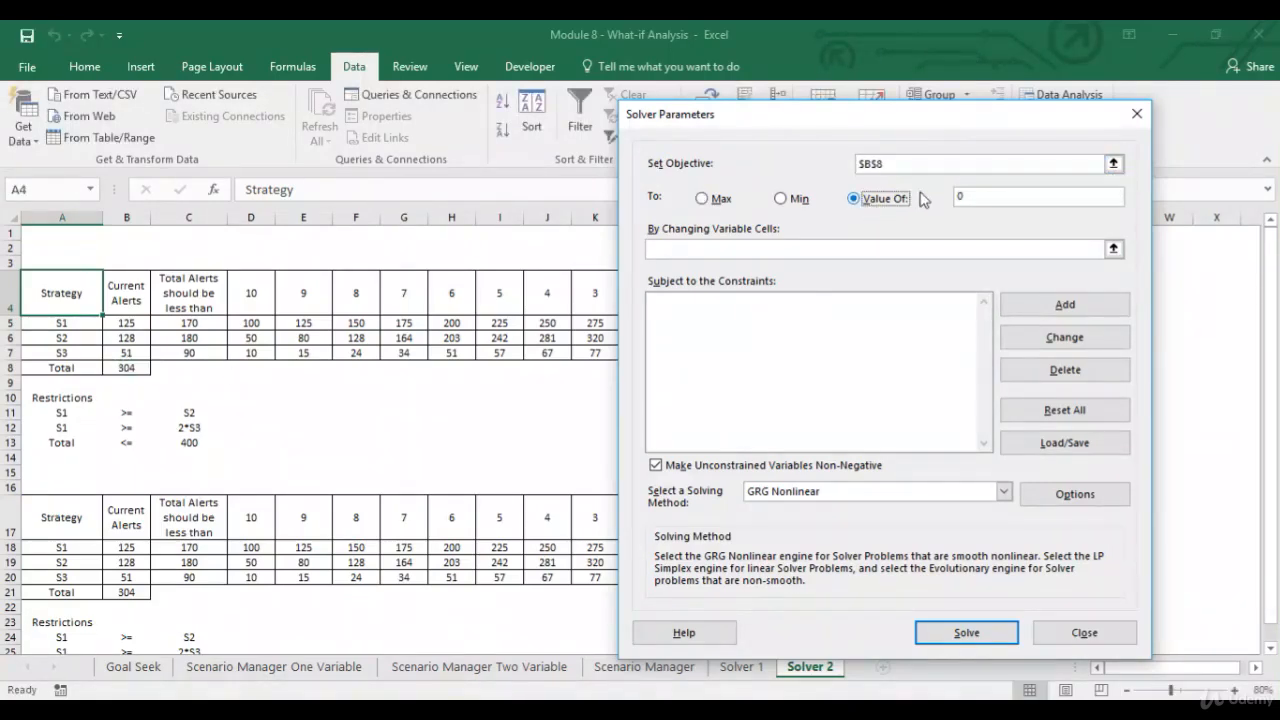
left_click(957, 198)
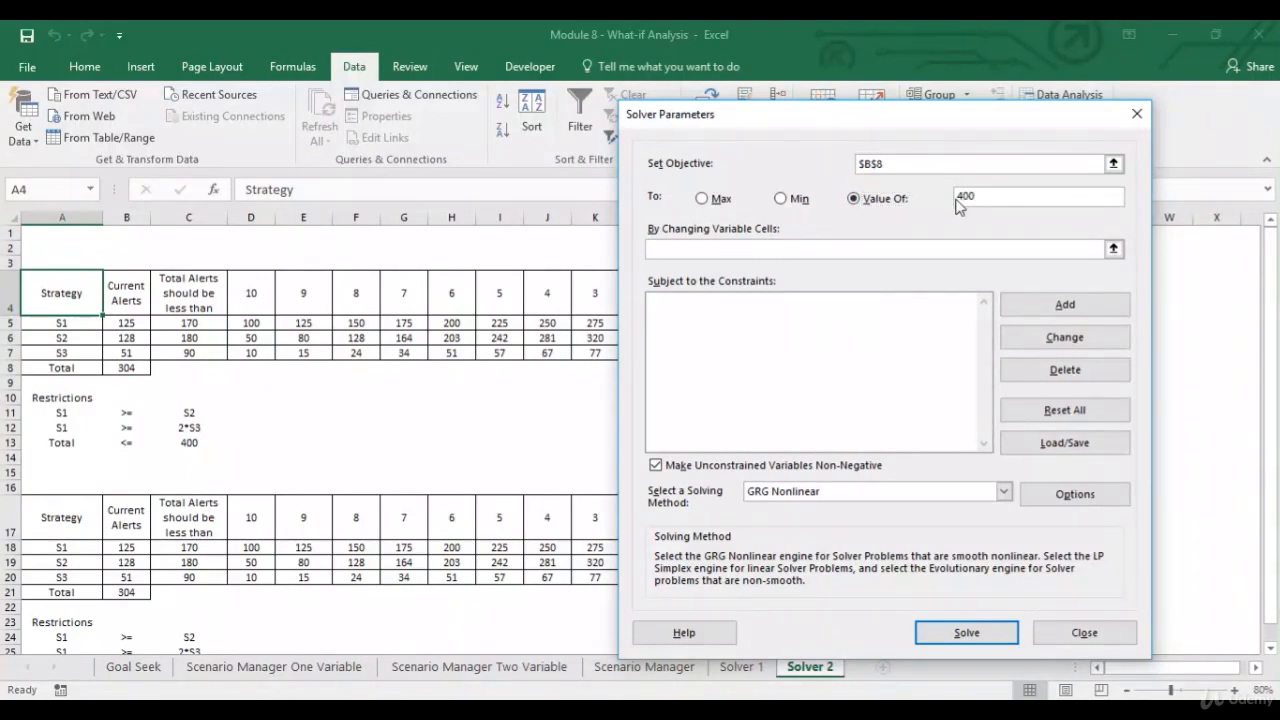
left_click(1108, 248)
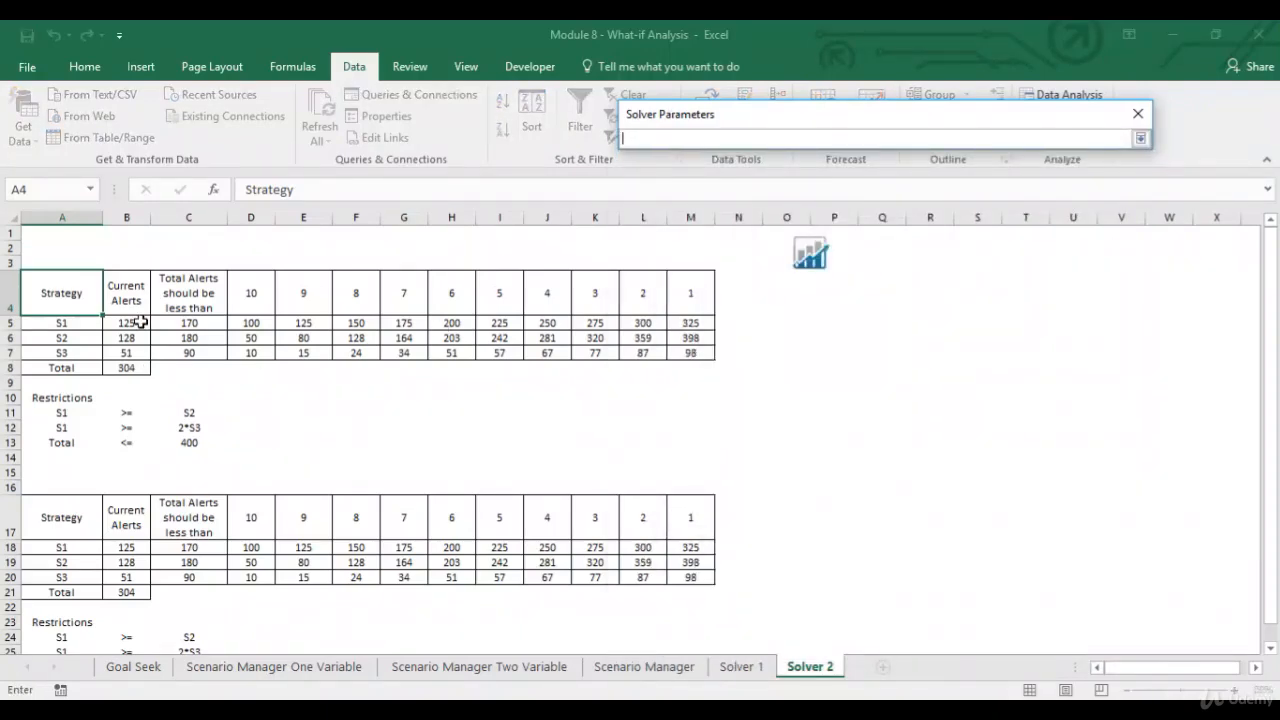
left_click_drag(141, 322, 136, 344)
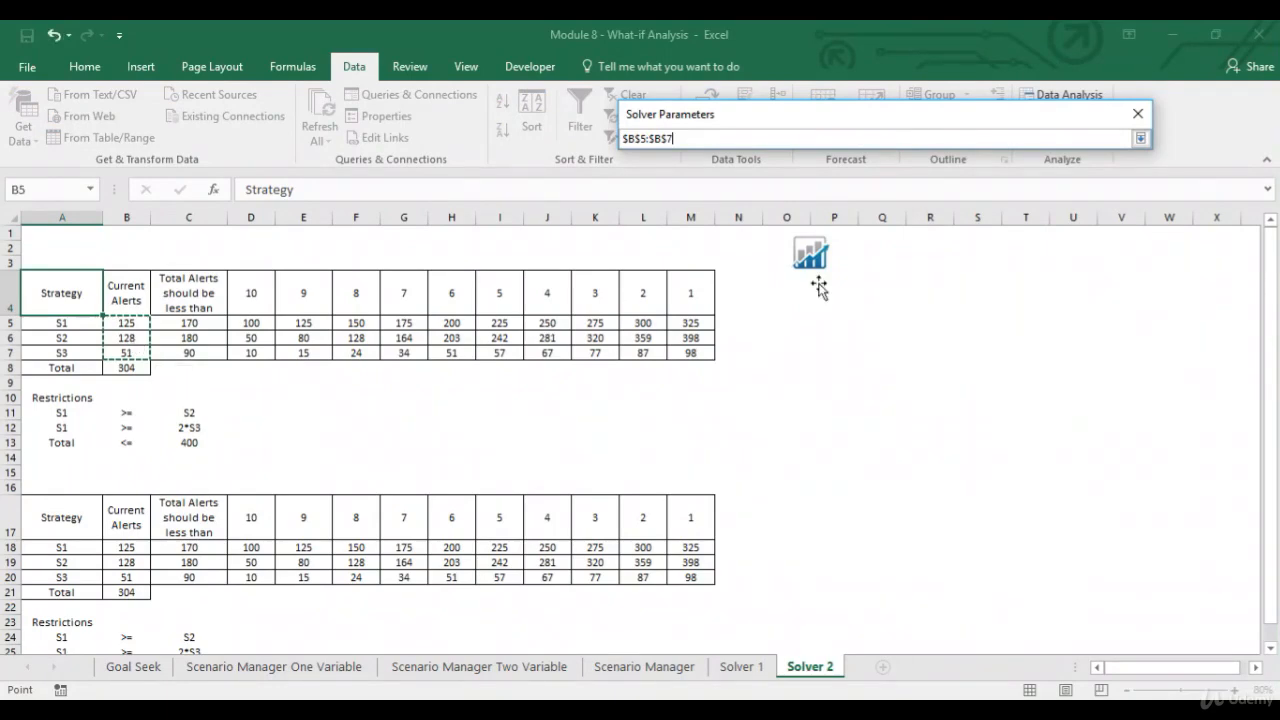
left_click(1140, 139)
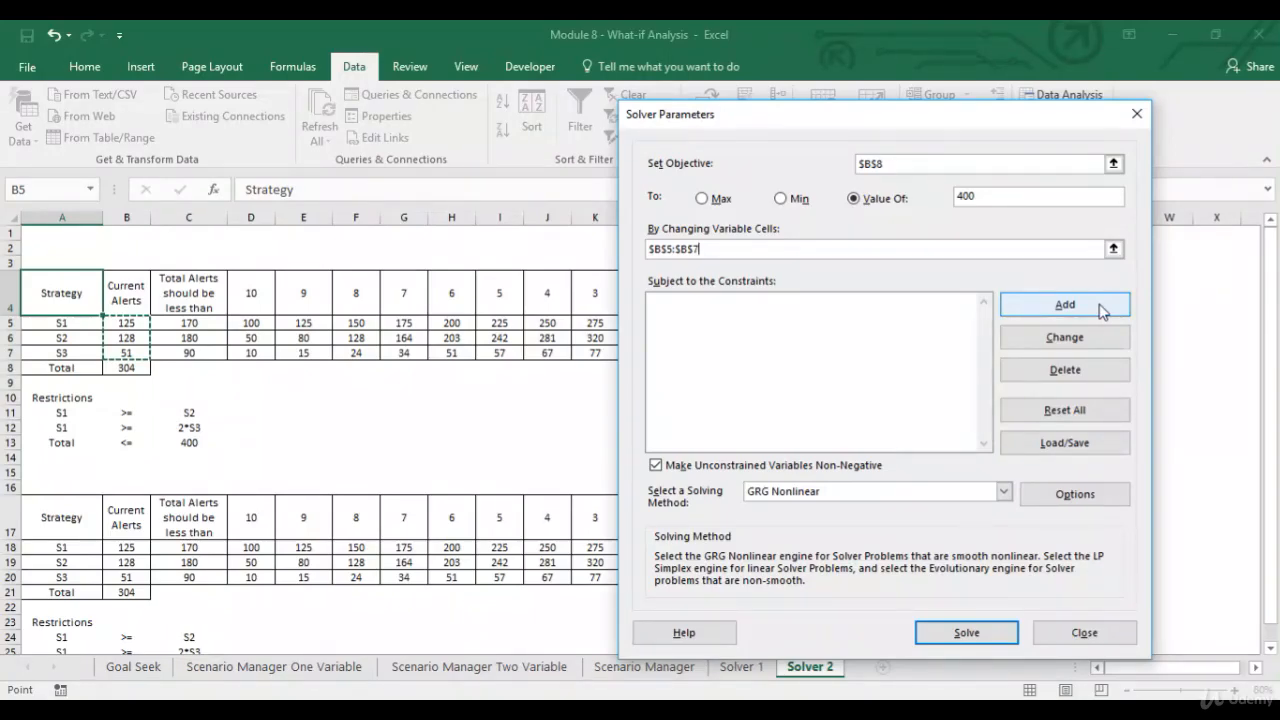
- Add a Solver constraint limiting S1's current alerts in B5 to at most its Total Alerts limit in C5
left_click(1065, 305)
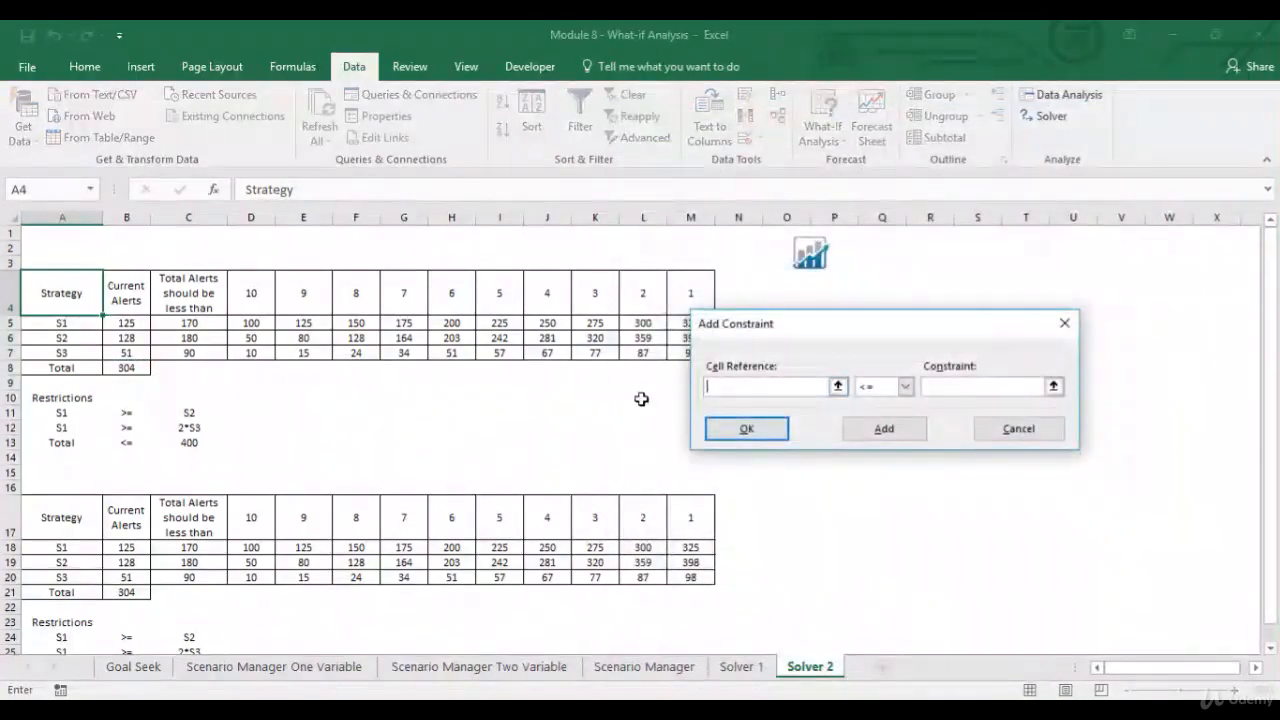
left_click(130, 322)
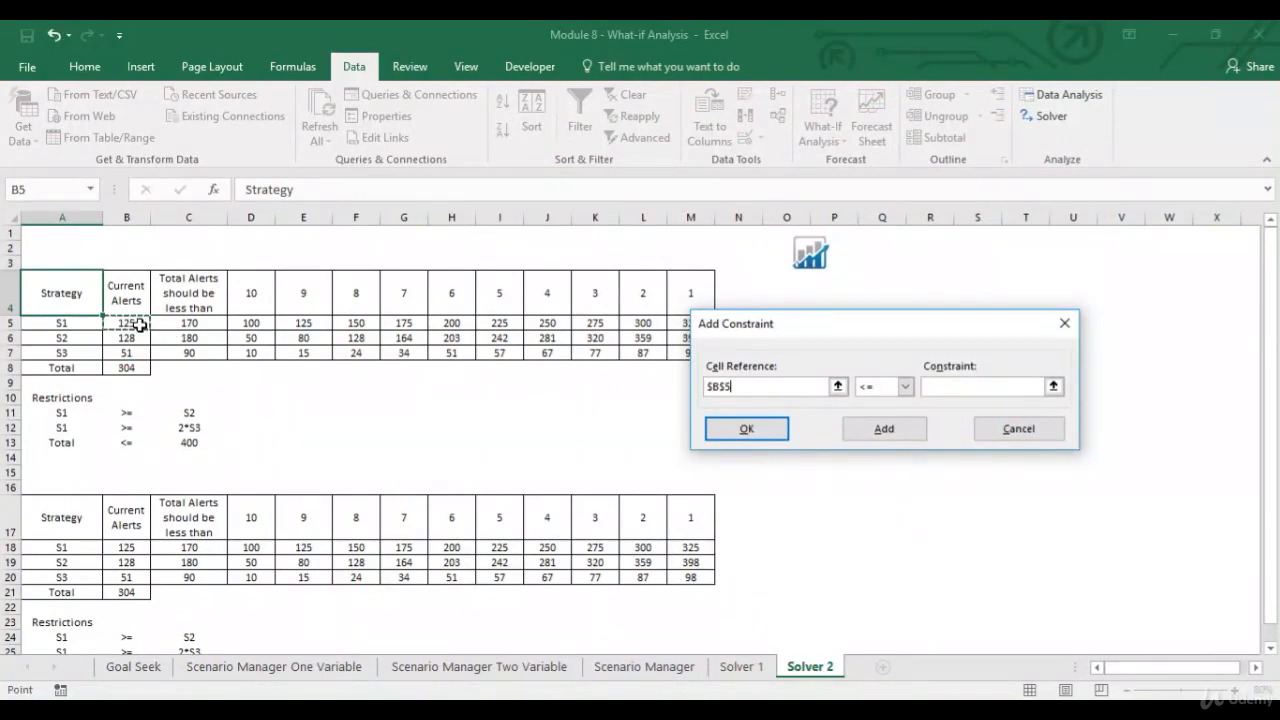
left_click(924, 387)
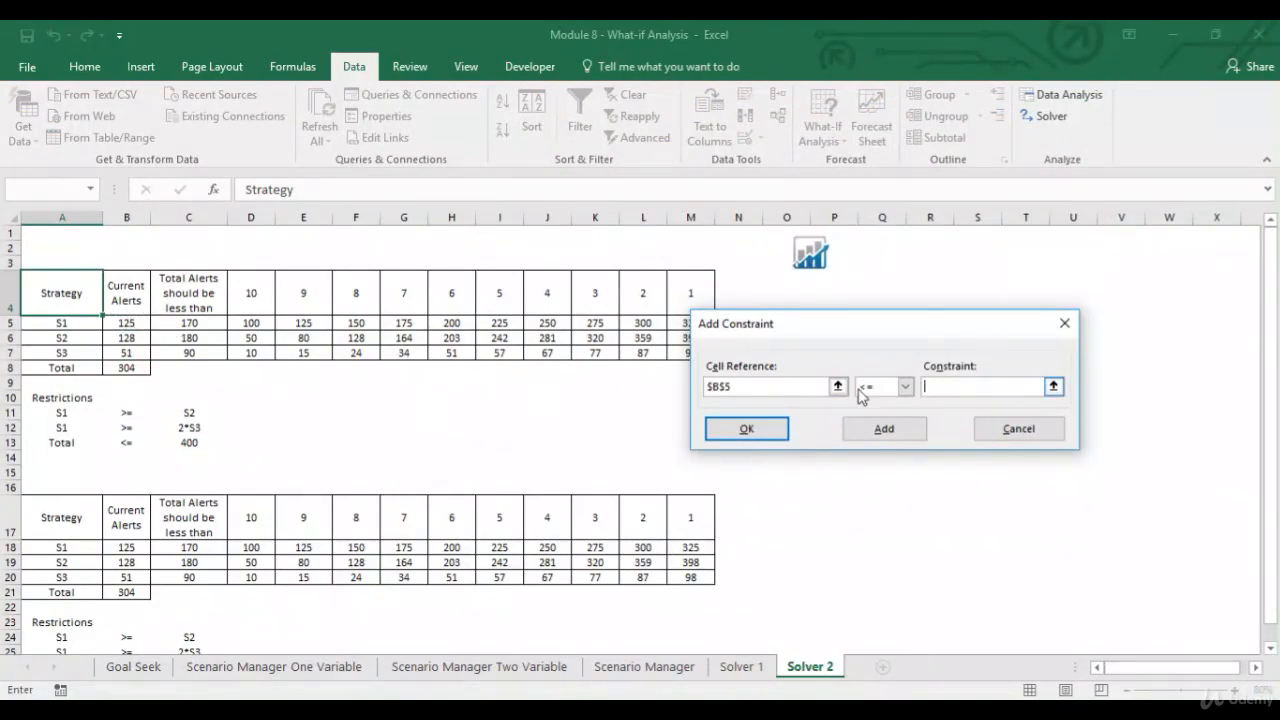
left_click(180, 322)
left_click(888, 430)
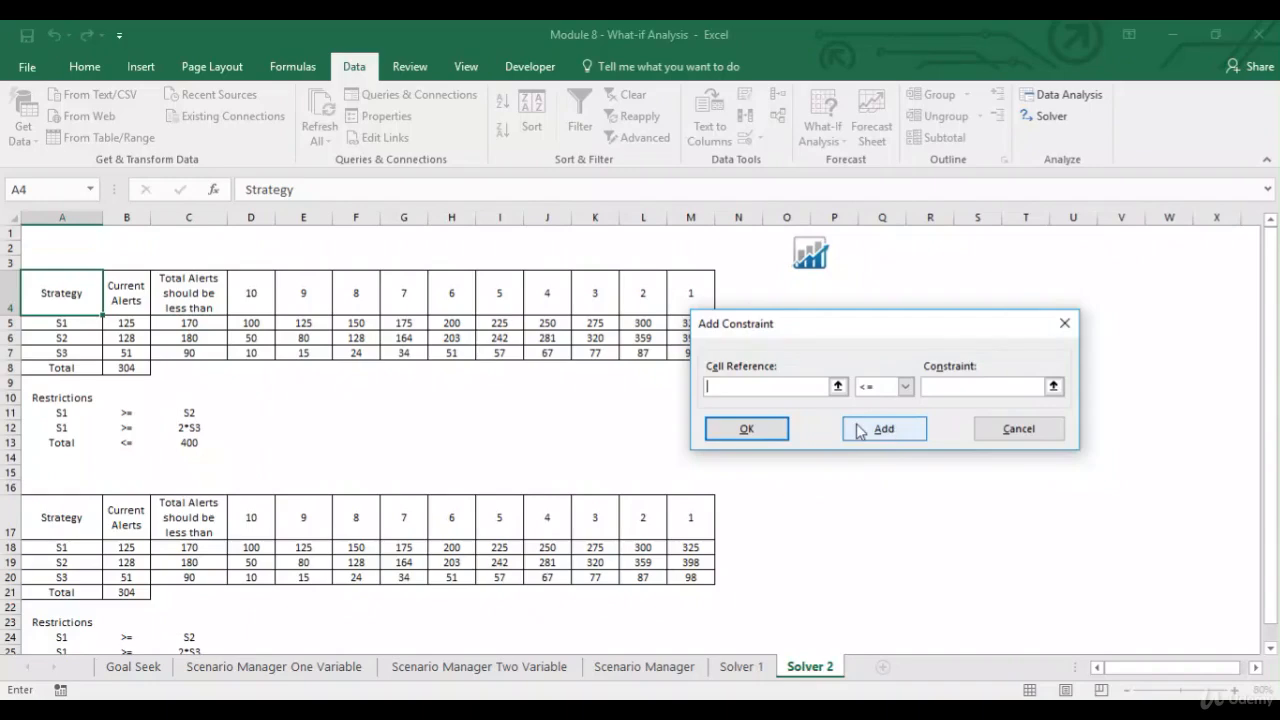
- Add Solver constraints keeping S2 in B6 <= C6 and S3 in B7 <= C7
left_click(137, 344)
left_click(1040, 387)
left_click(200, 338)
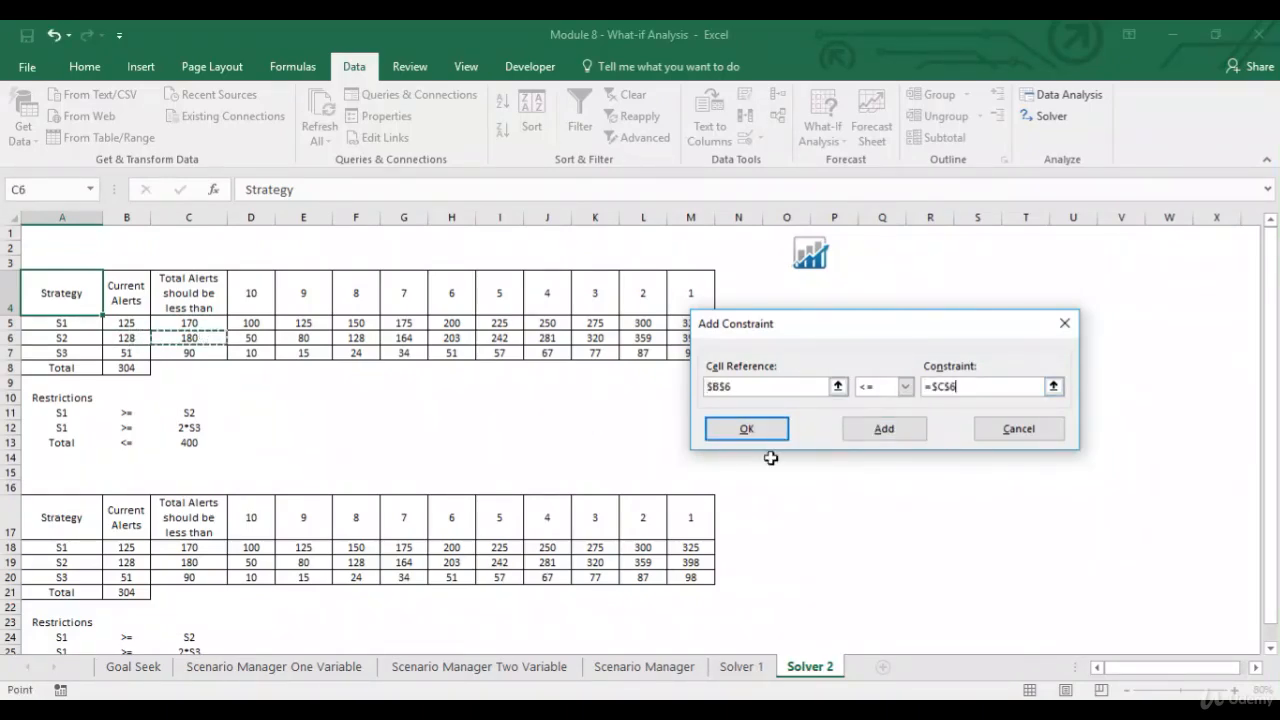
left_click(880, 437)
left_click(130, 353)
left_click(1040, 387)
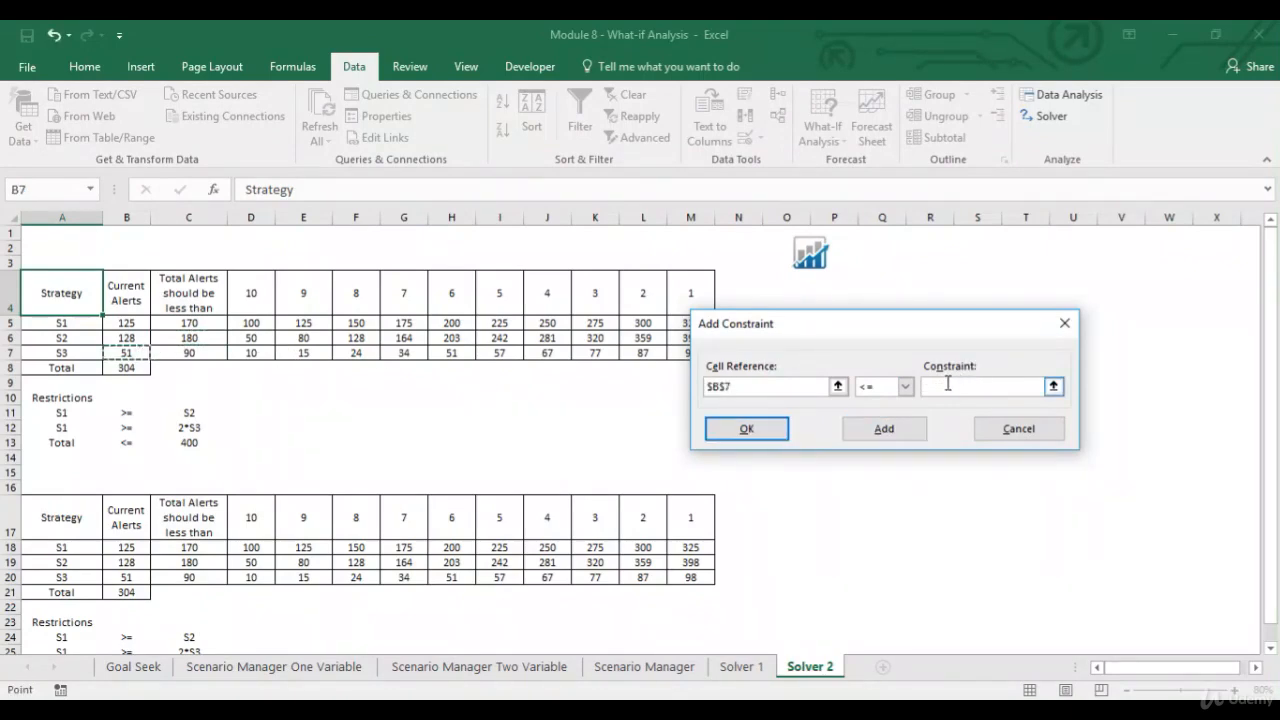
left_click(195, 356)
left_click(881, 437)
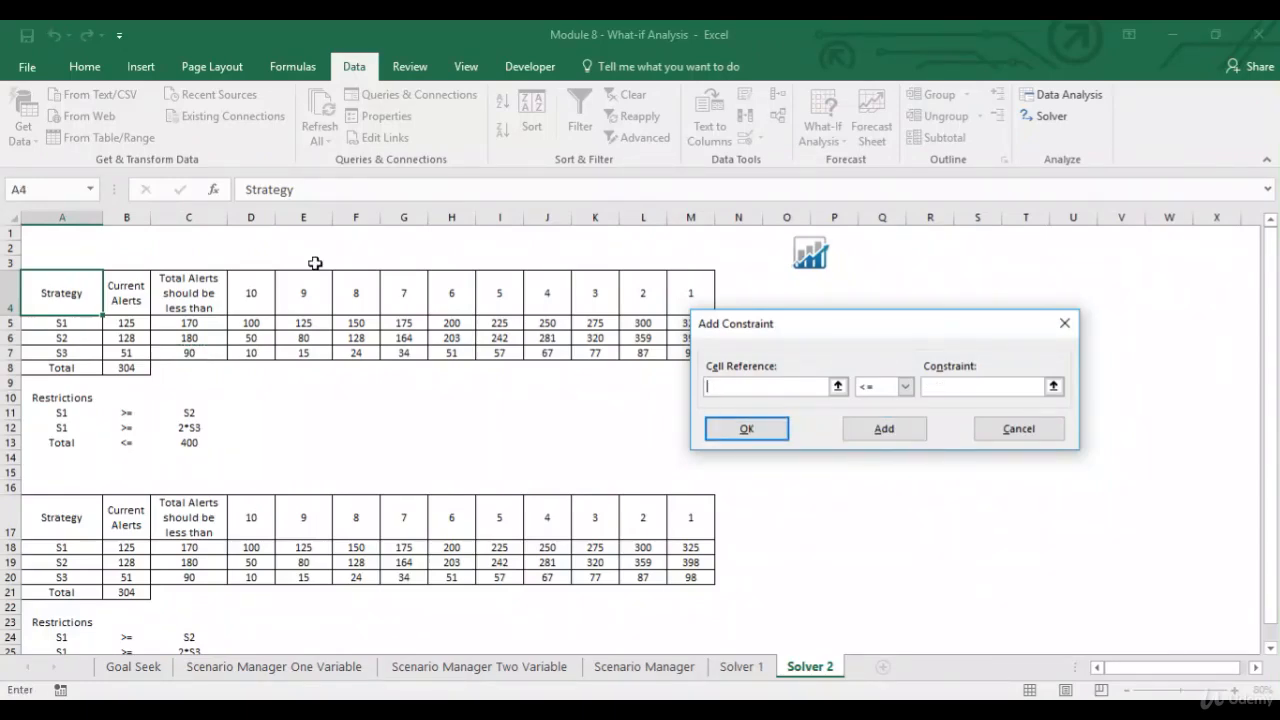
- Add the restriction that S1 in B5 is >= S2 in B6 as a Solver constraint
left_click(135, 320)
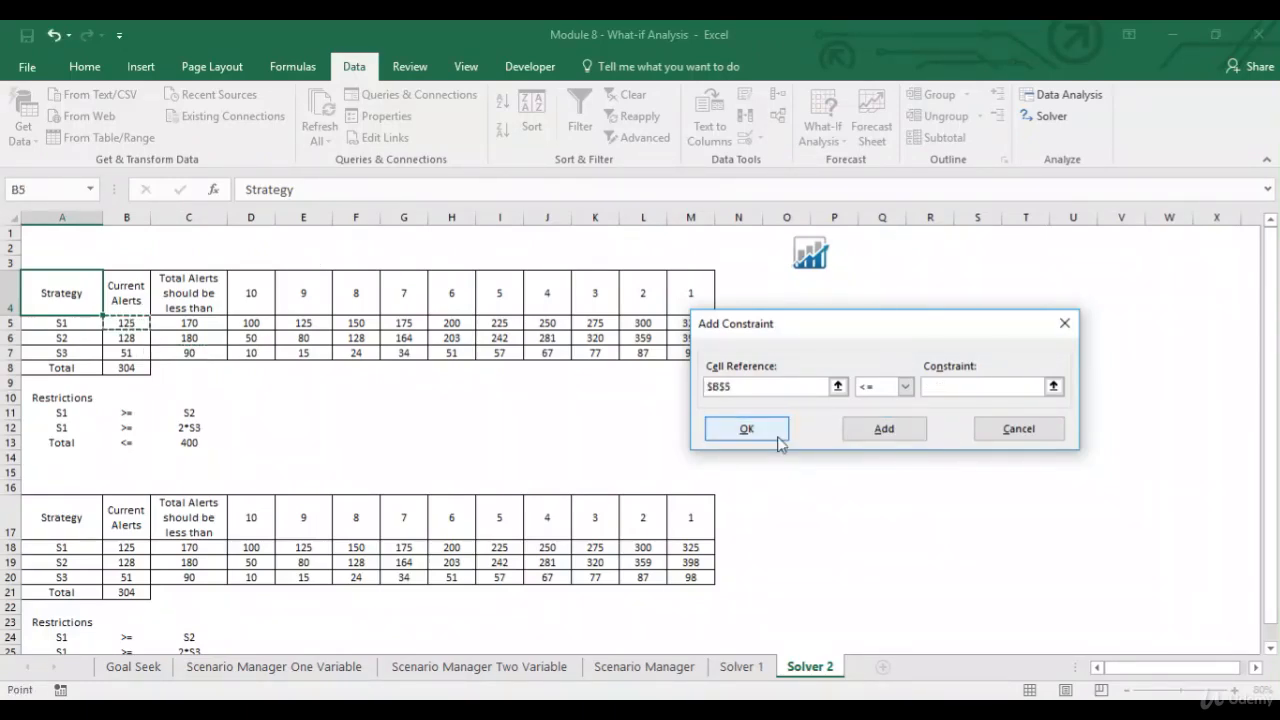
left_click(938, 388)
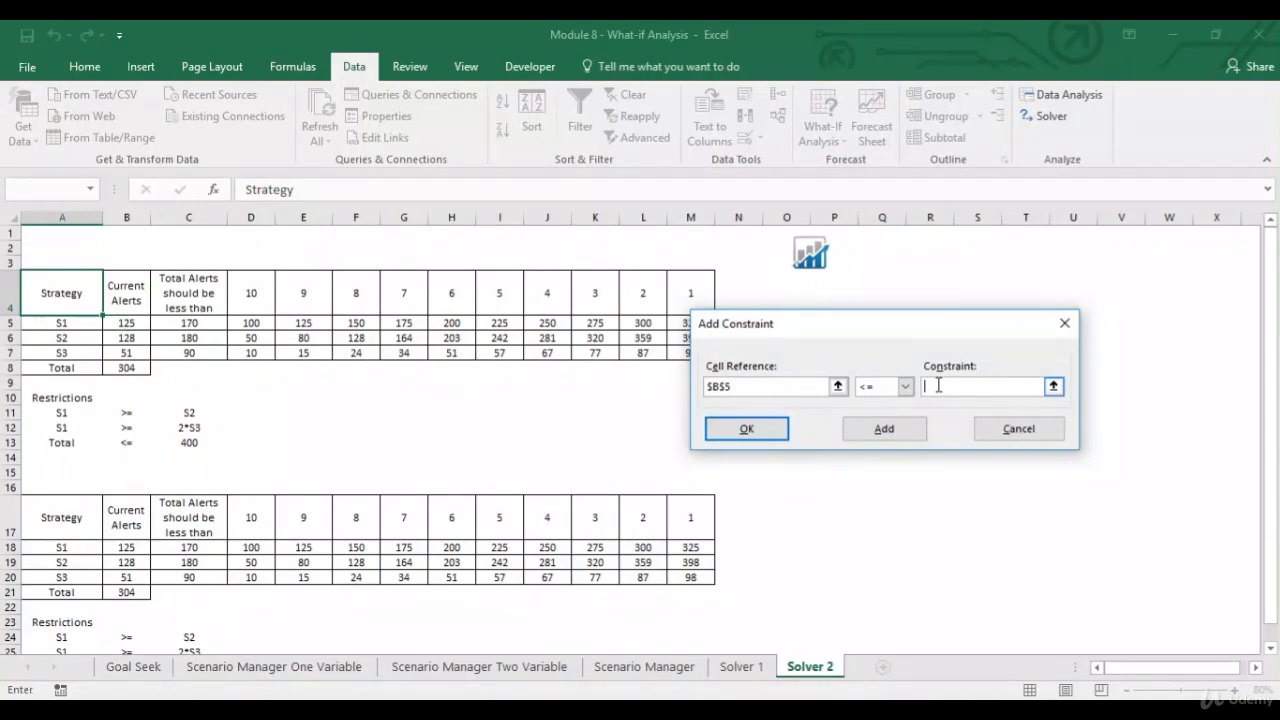
left_click(905, 386)
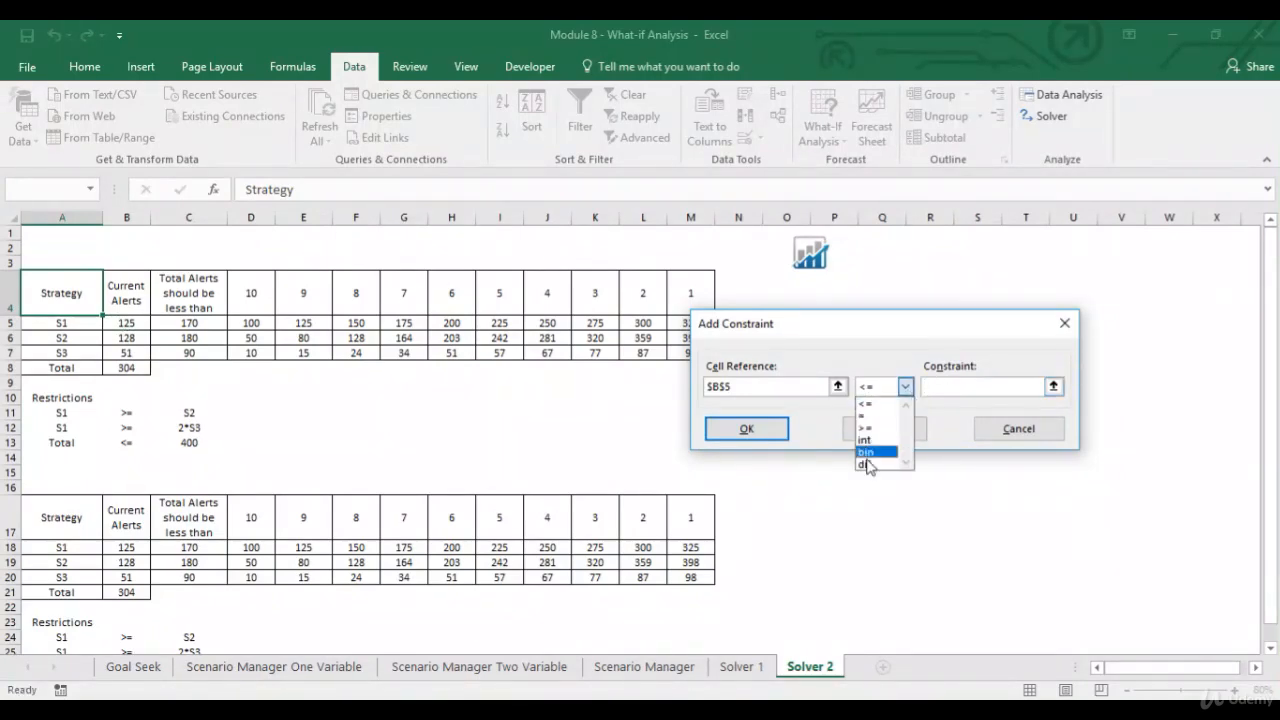
left_click(875, 428)
left_click(135, 340)
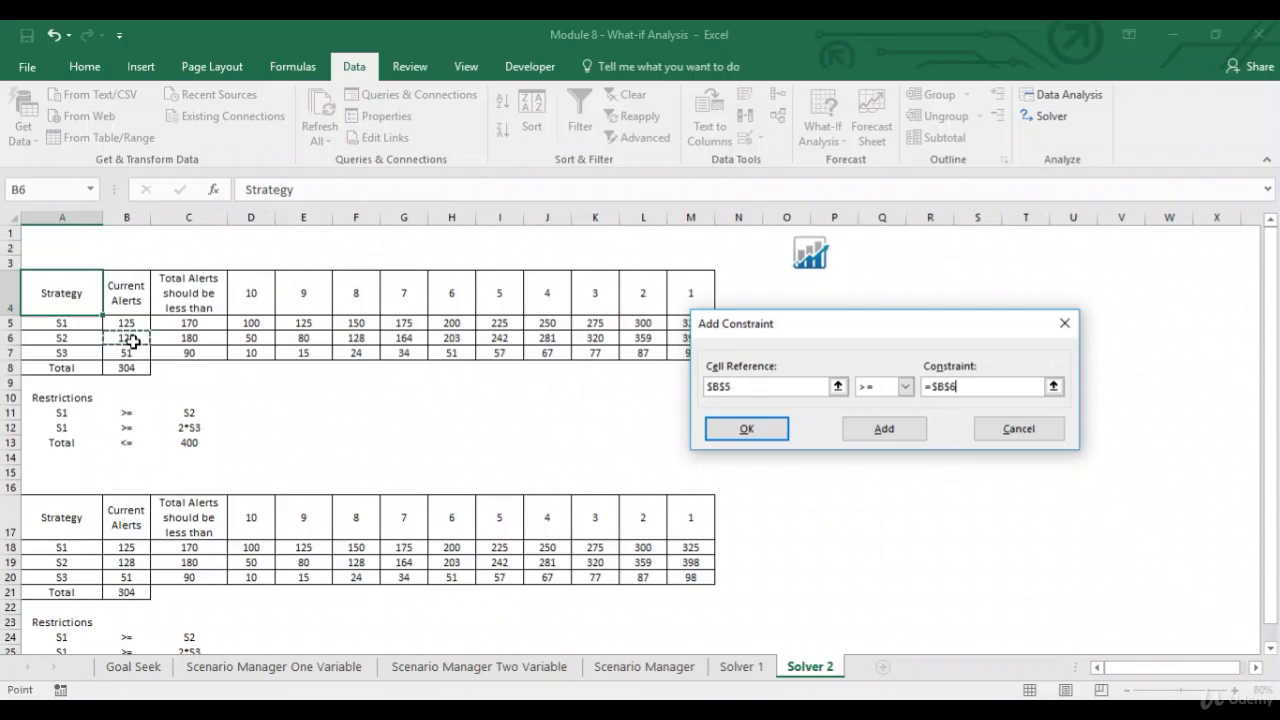
left_click(866, 436)
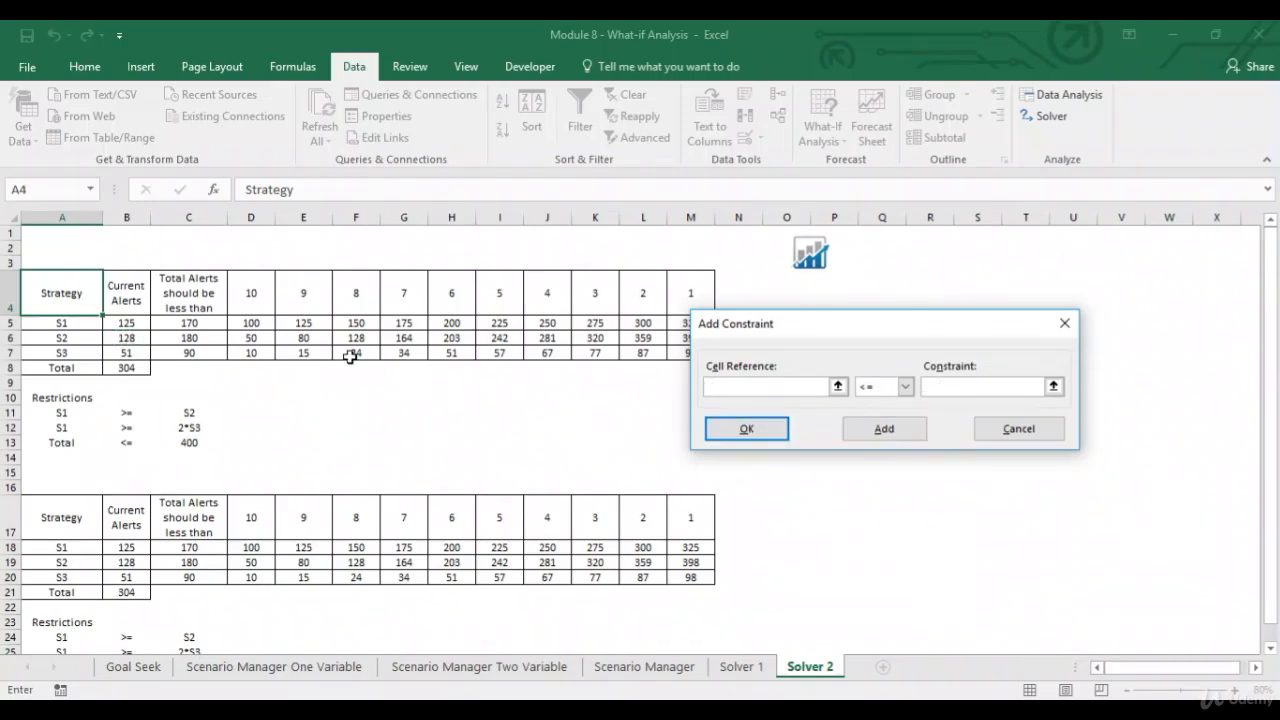
- Add the constraint that S1 in B5 is >= 2*$B$7 and finish the constraint list
left_click(138, 325)
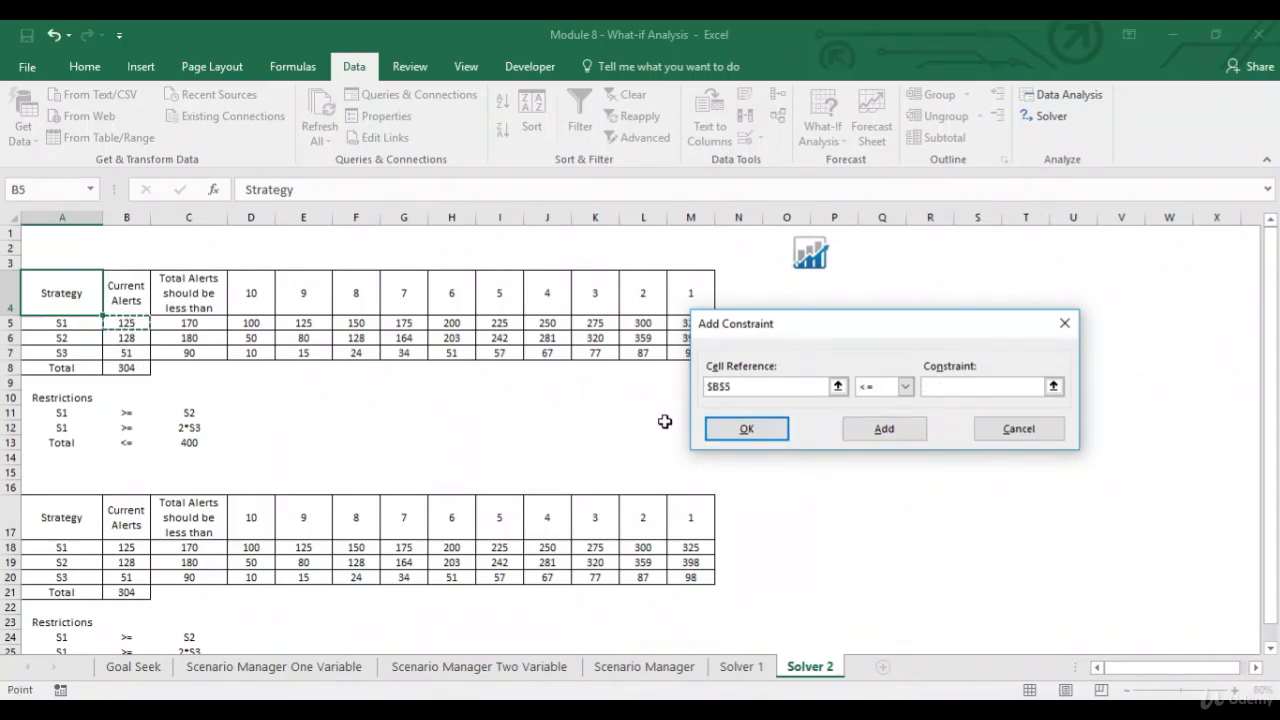
left_click(905, 386)
left_click(893, 426)
left_click(948, 388)
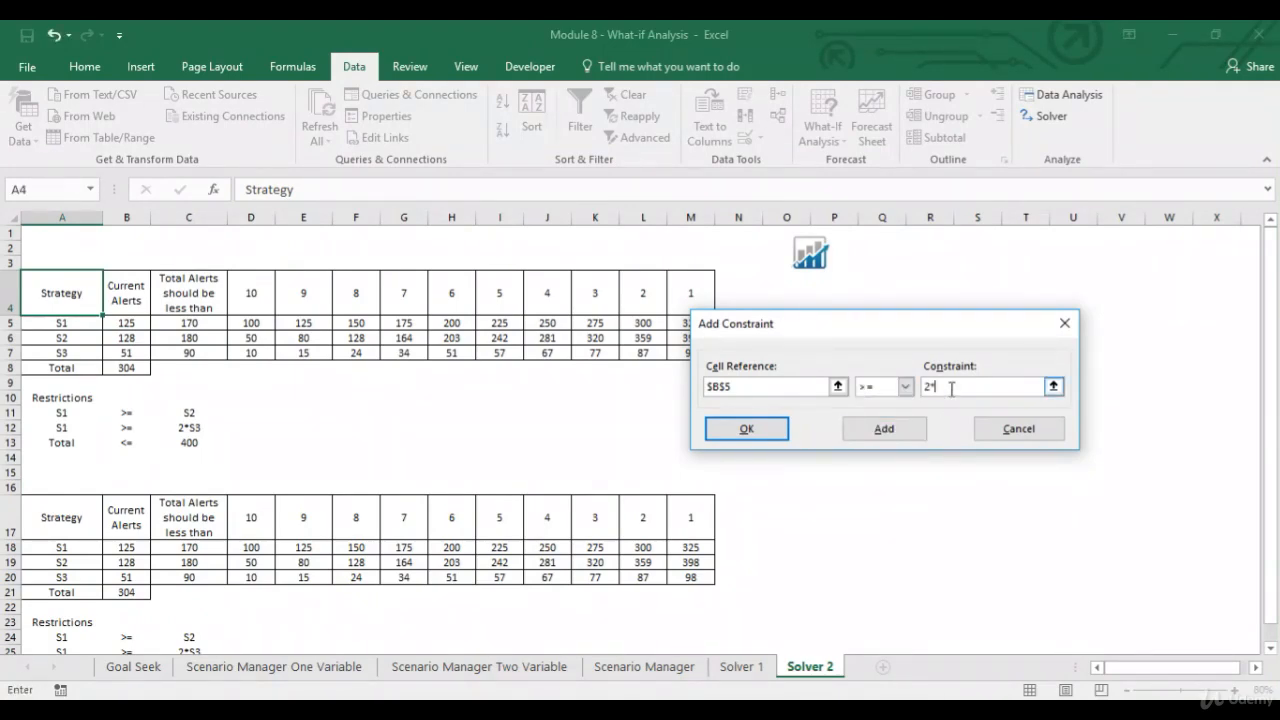
type("2*")
left_click(138, 353)
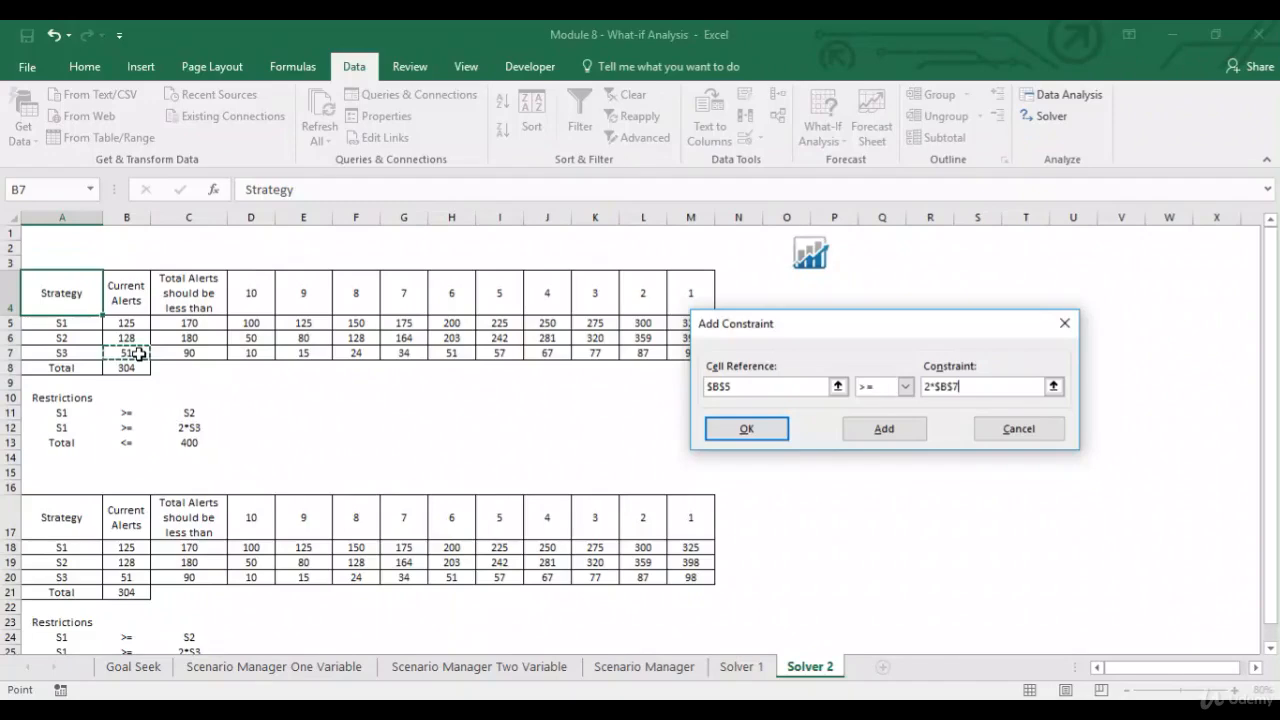
left_click(771, 431)
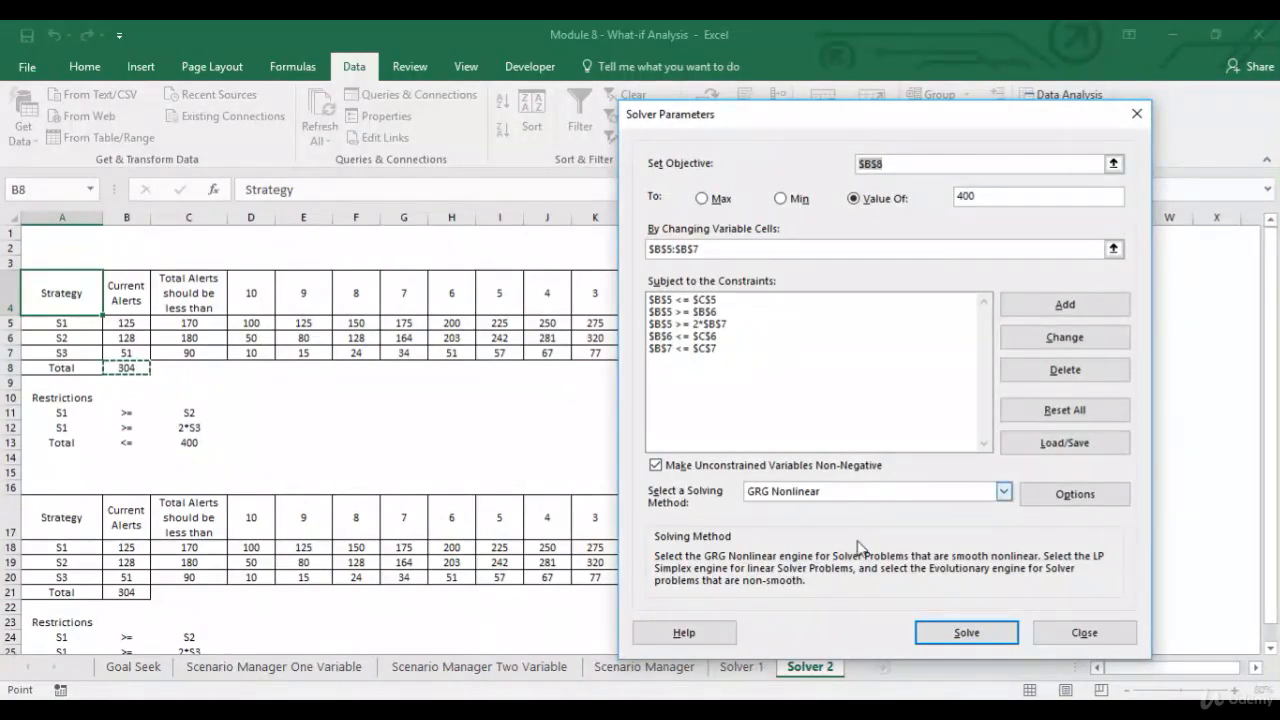
- Solve the model with the GRG Nonlinear method and keep the Solver solution
left_click(966, 633)
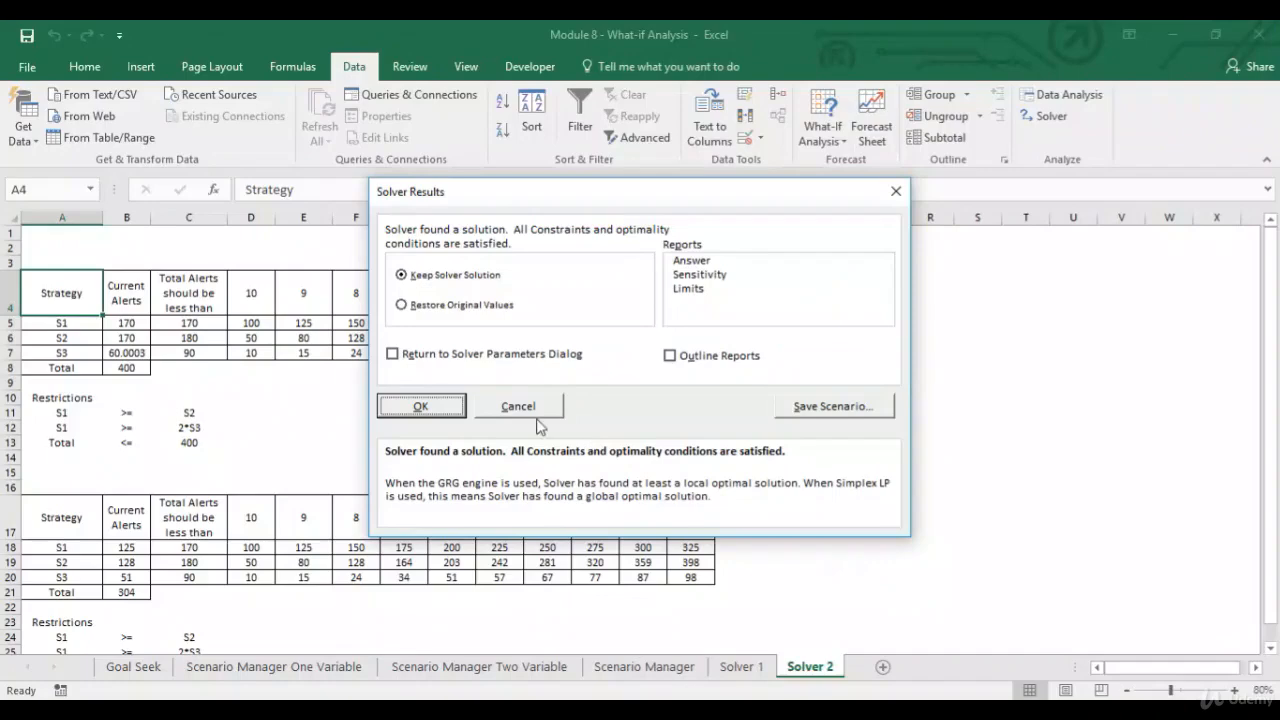
left_click(421, 406)
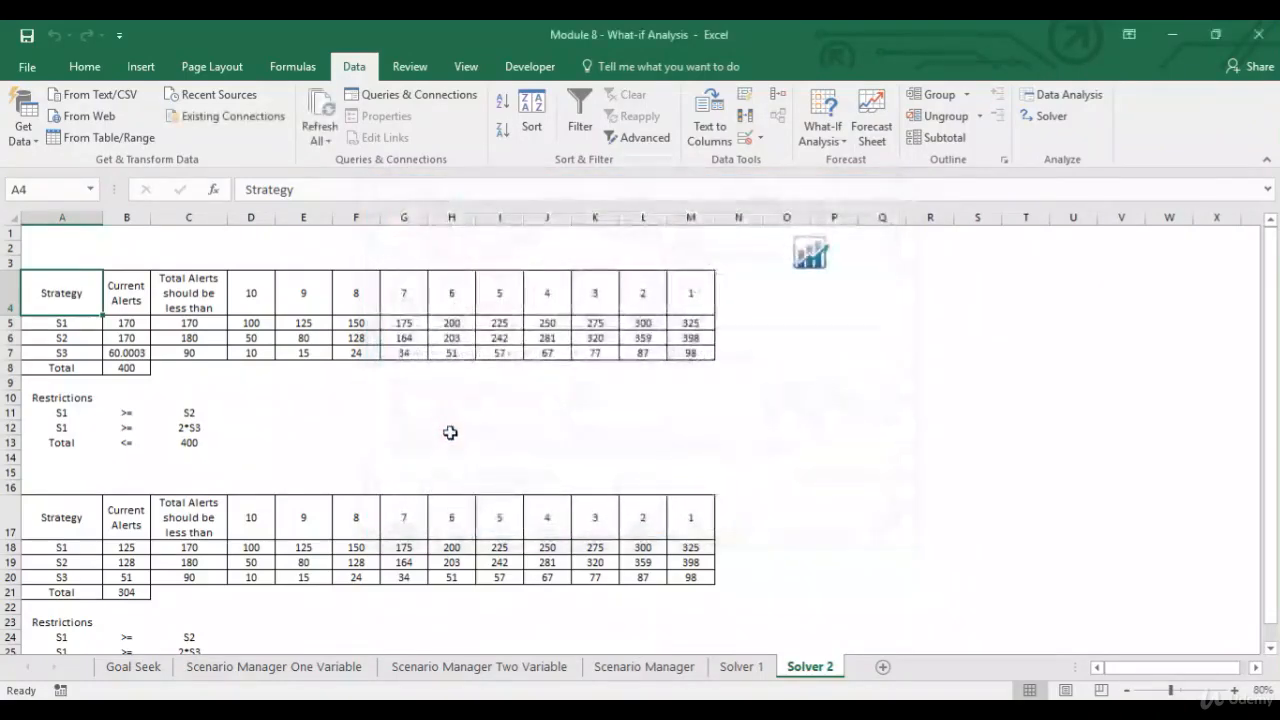
- Examine the exact solved alert values for S1, S2 and S3 in B5:B7 against their limits in C5:C7
left_click(140, 352)
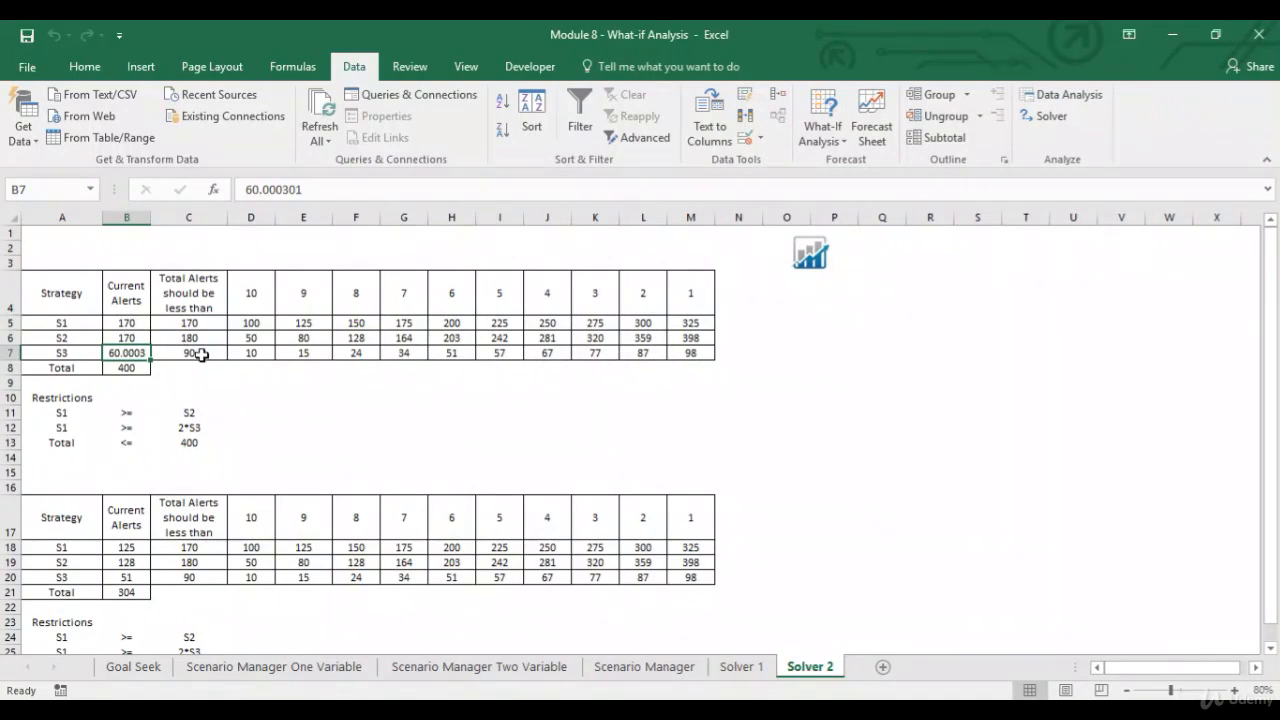
left_click(133, 323)
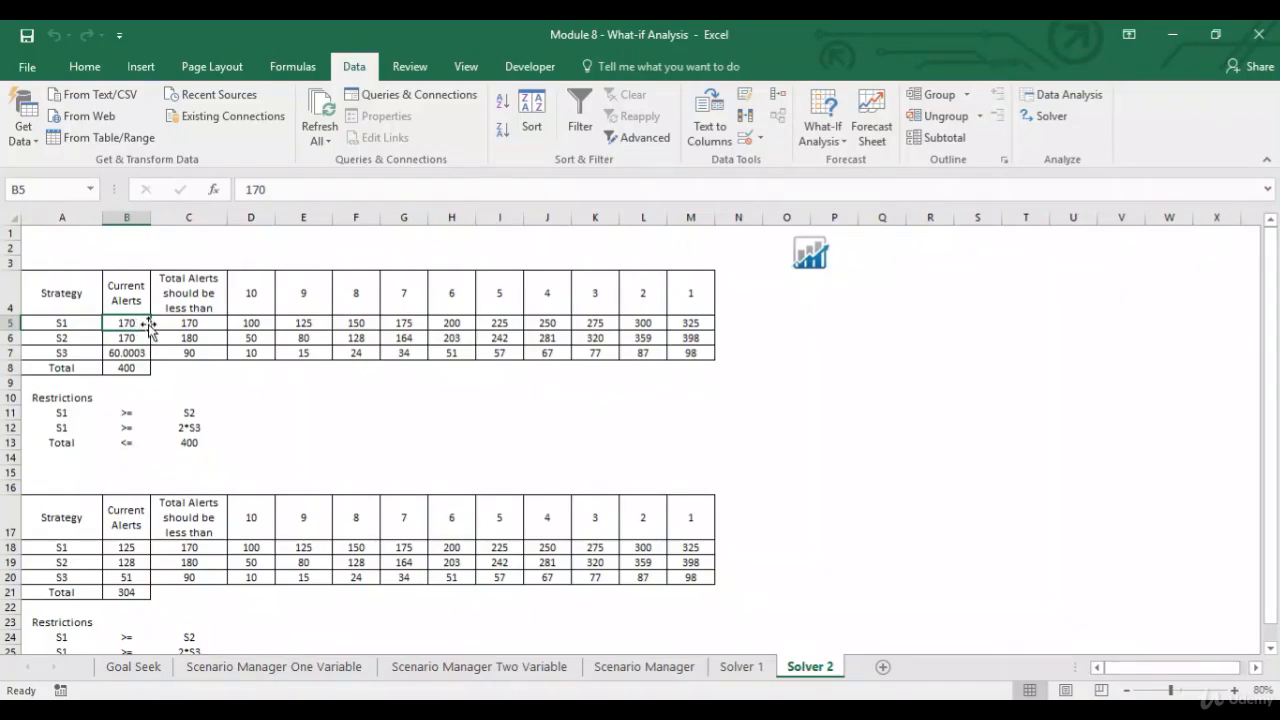
left_click(133, 340)
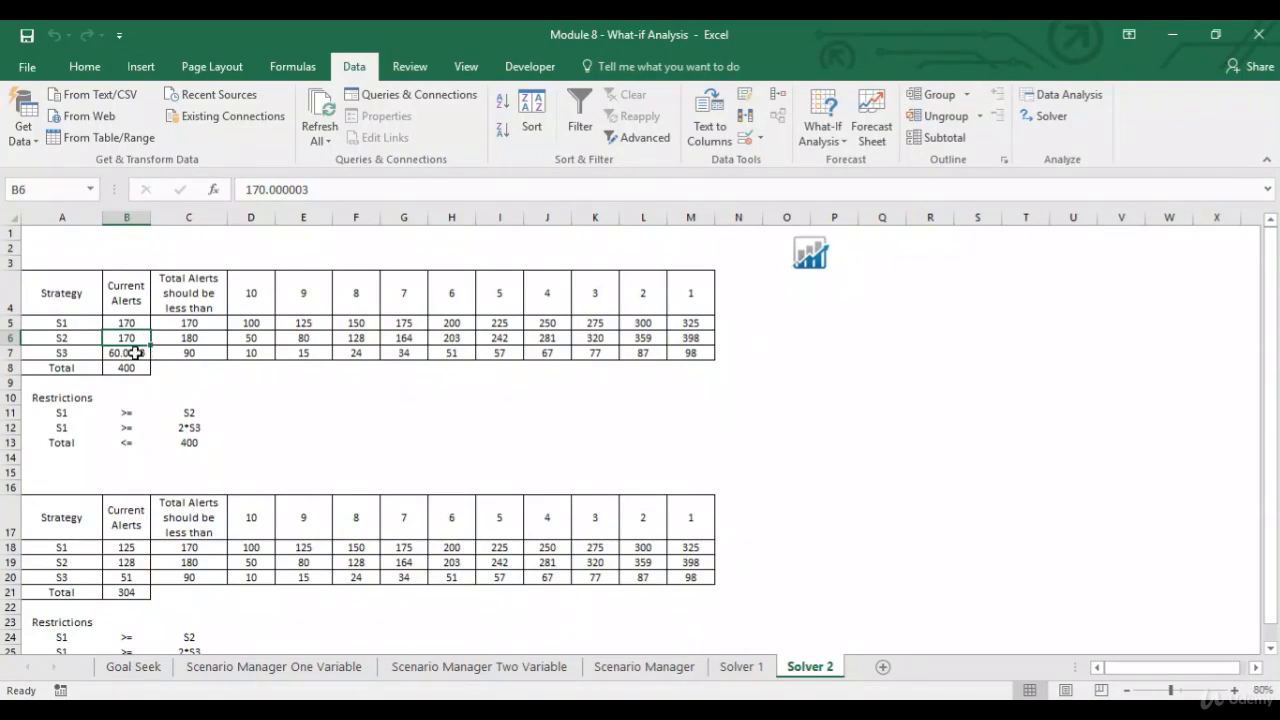
left_click(135, 353)
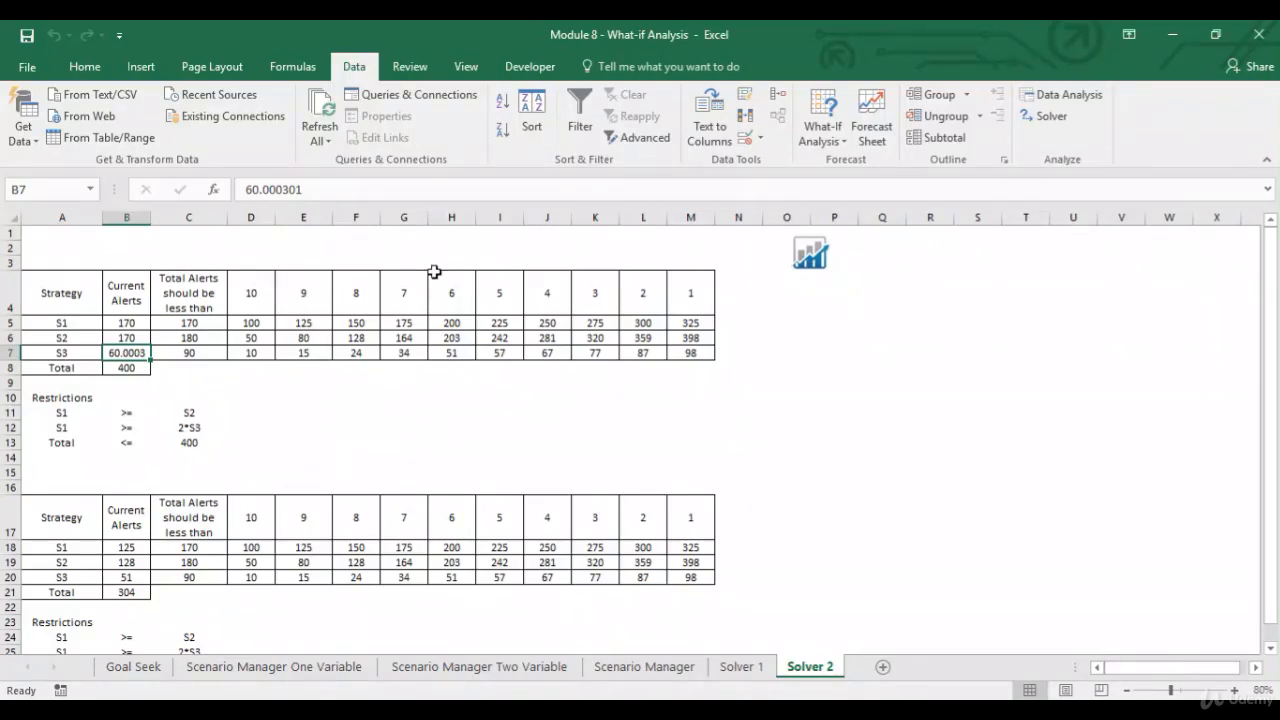
- Compare each strategy's solved alerts with the nearest table values in F5:G5, G6:H6 and I7:J7 to place it between column levels
left_click(144, 323)
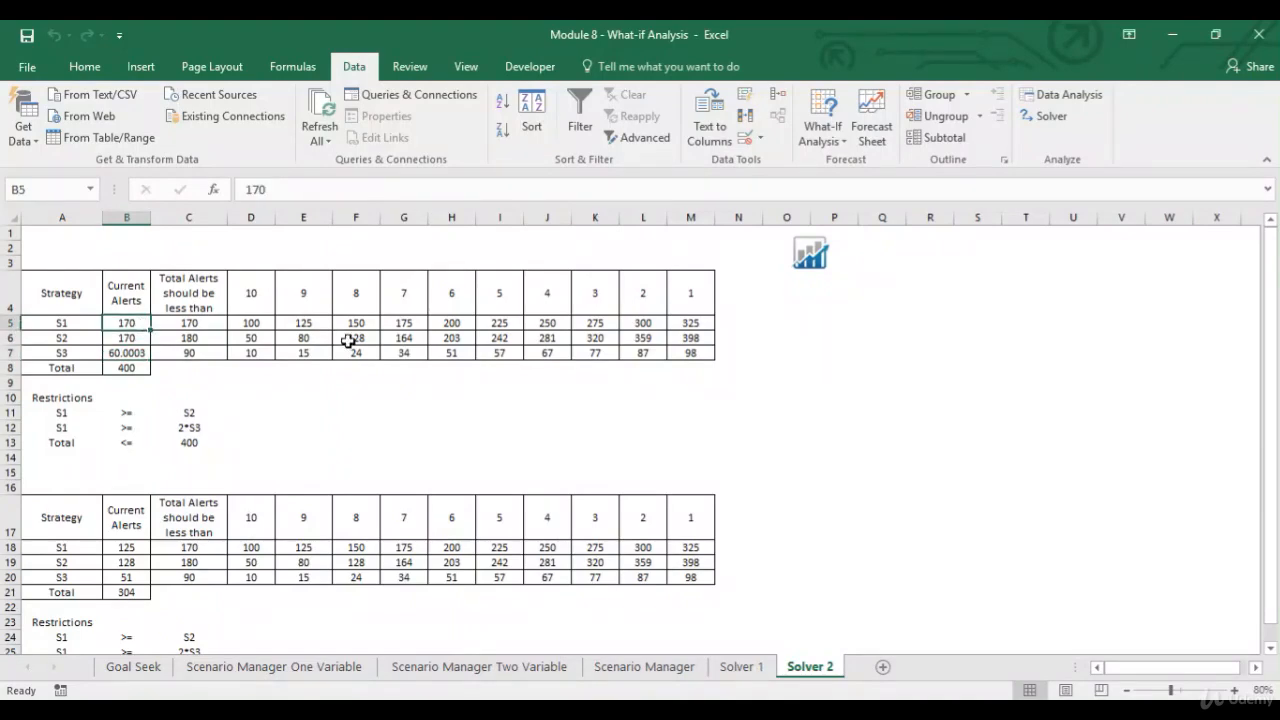
left_click_drag(410, 323, 373, 323)
left_click(111, 337)
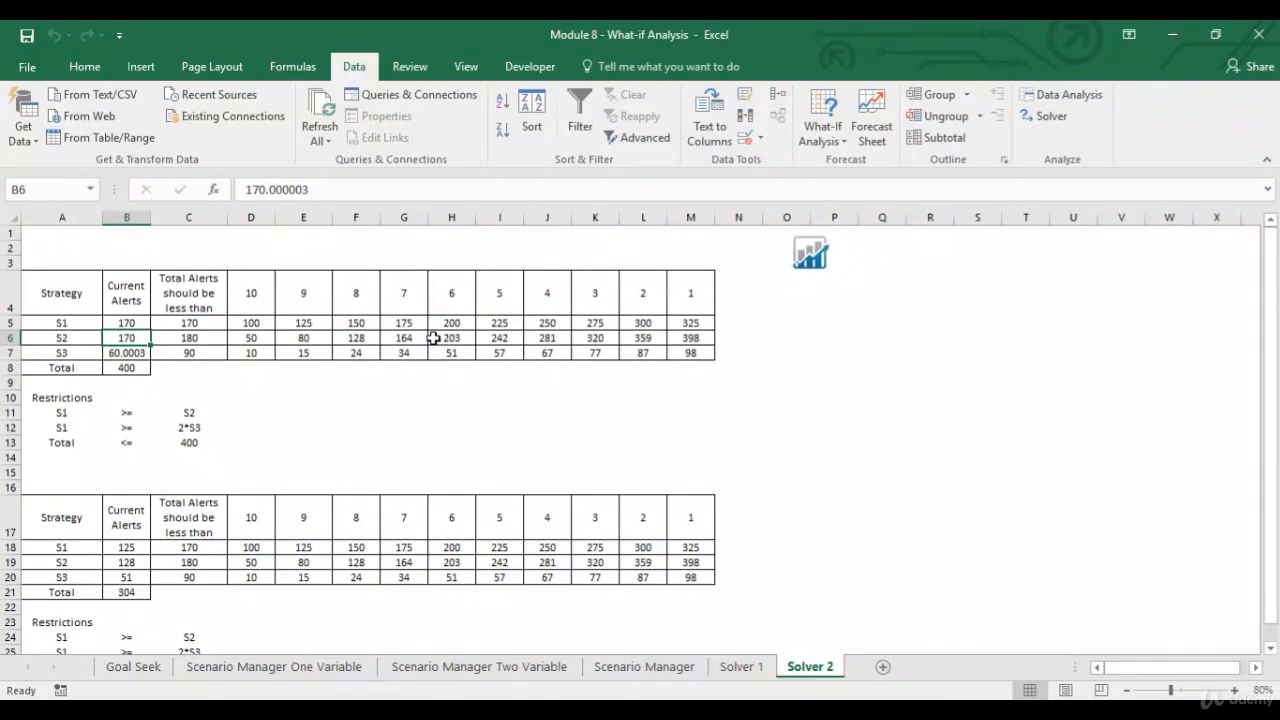
left_click_drag(434, 338, 413, 338)
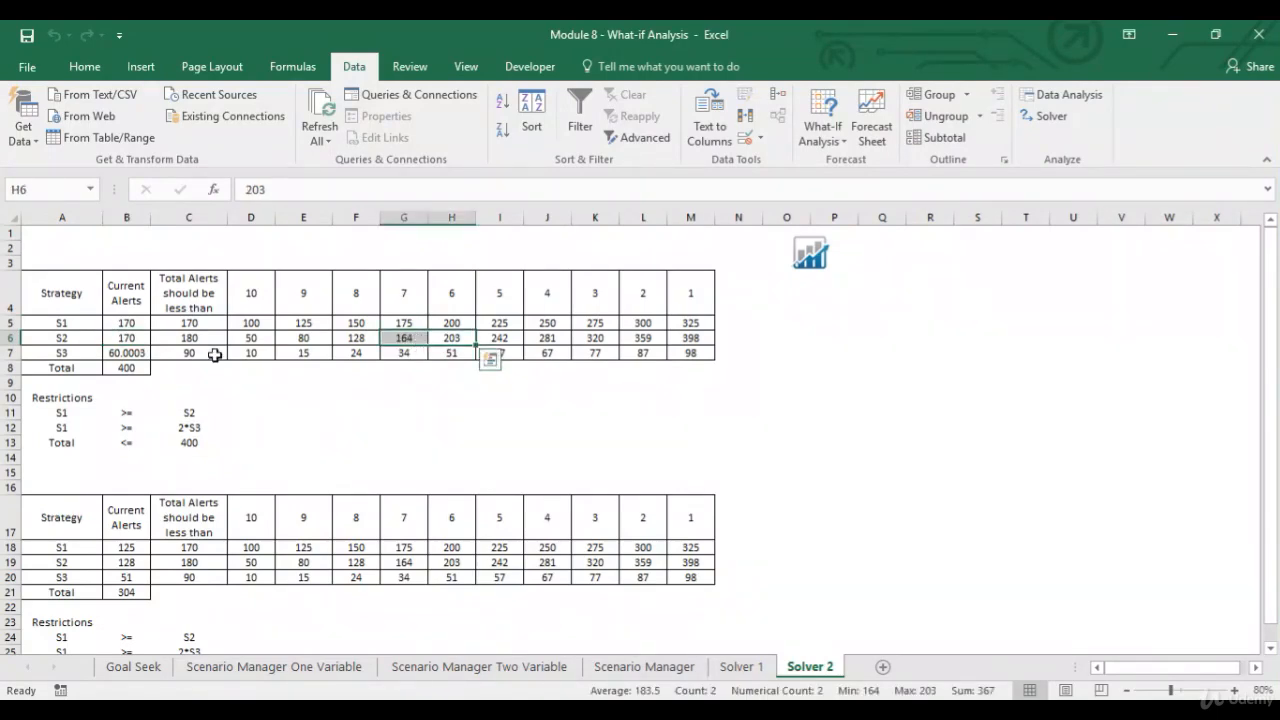
left_click(120, 353)
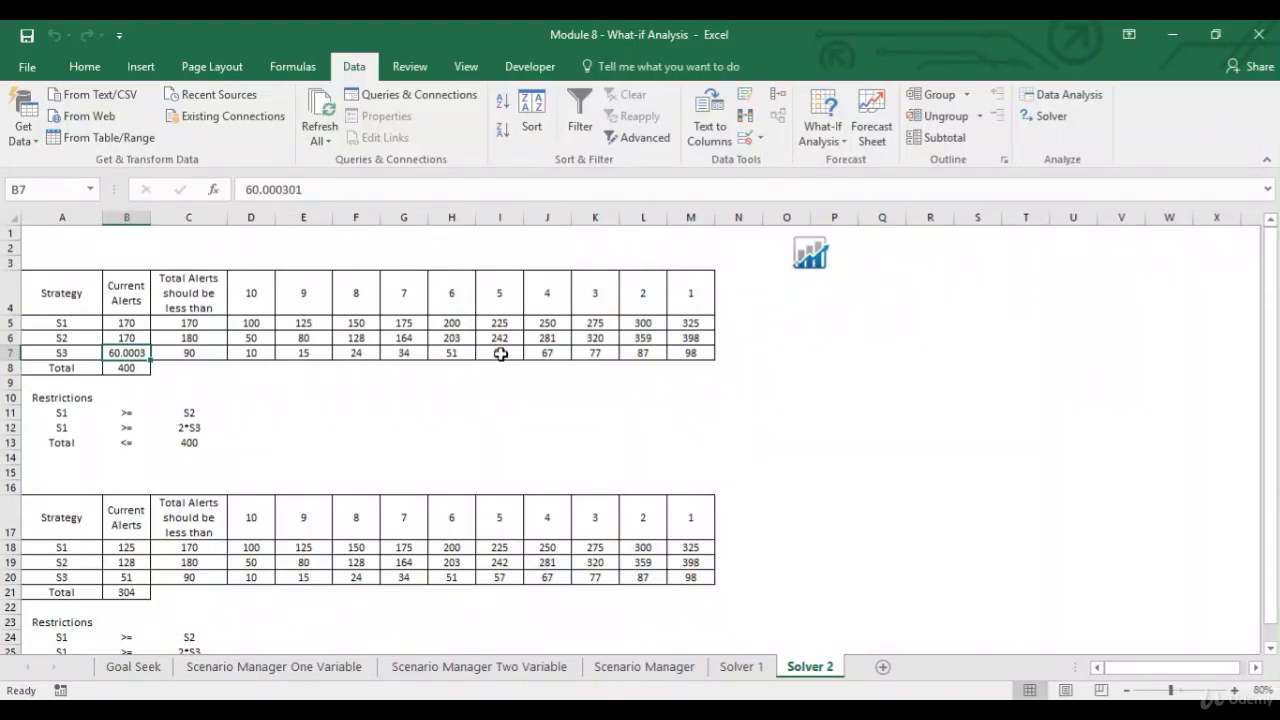
left_click_drag(534, 352, 498, 353)
left_click(68, 298)
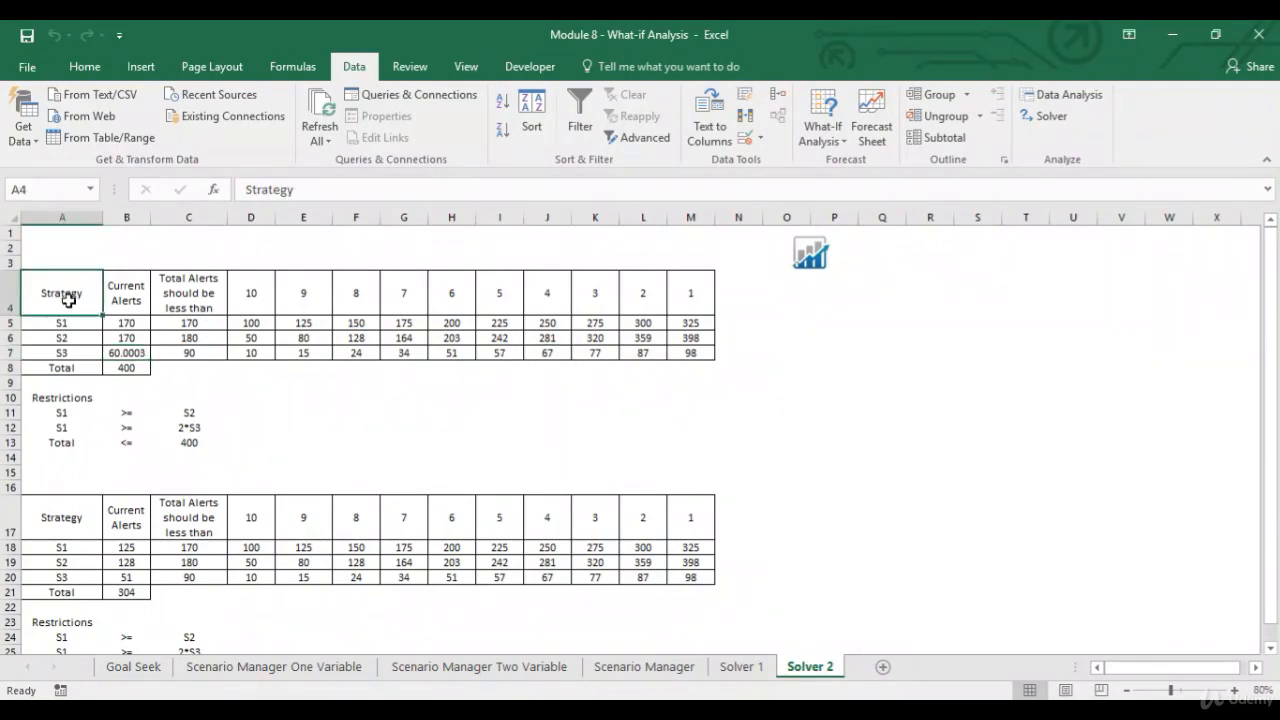